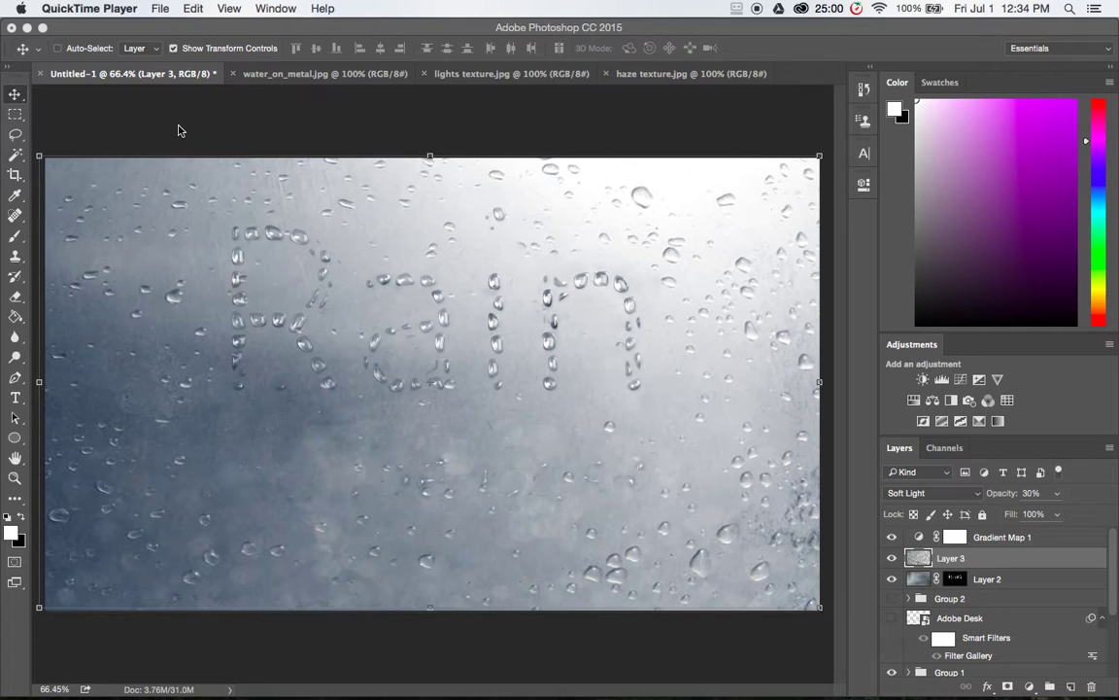
View the water_on_metal.jpg, lights texture.jpg and haze texture.jpg source images in turn.
left_click(283, 80)
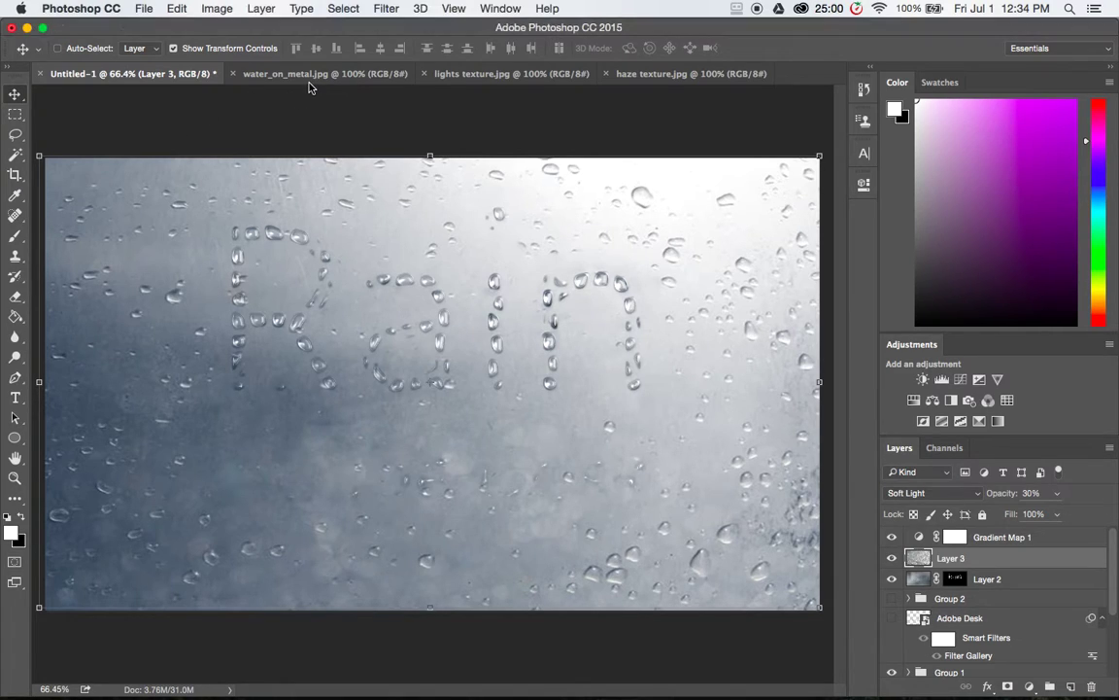
left_click(318, 78)
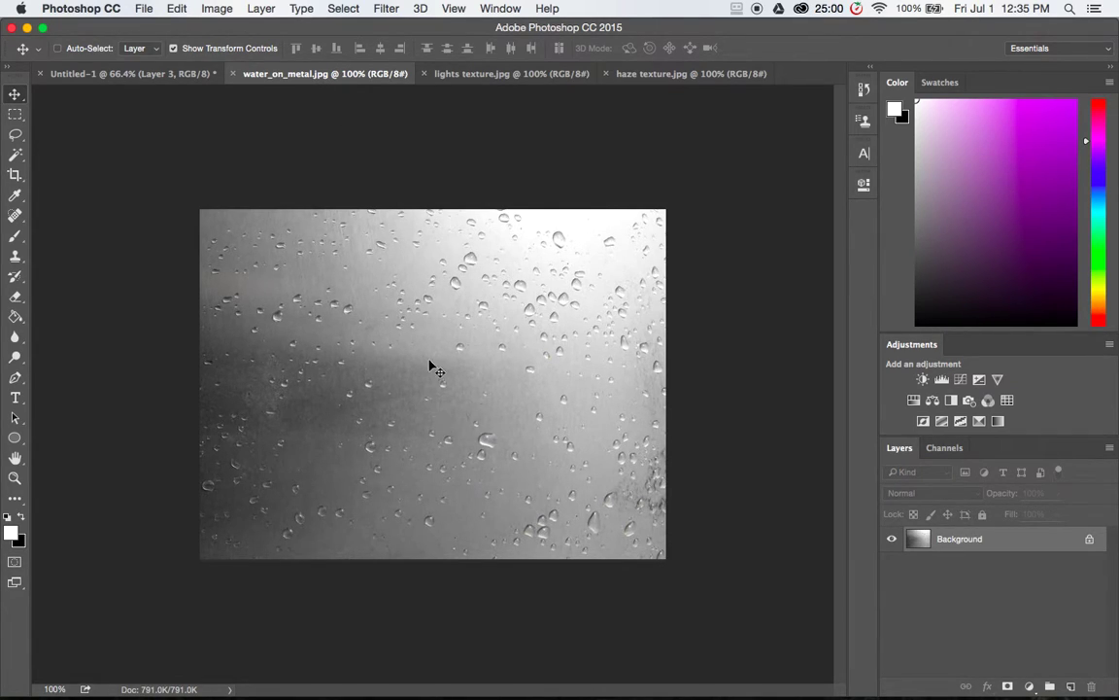
left_click(493, 77)
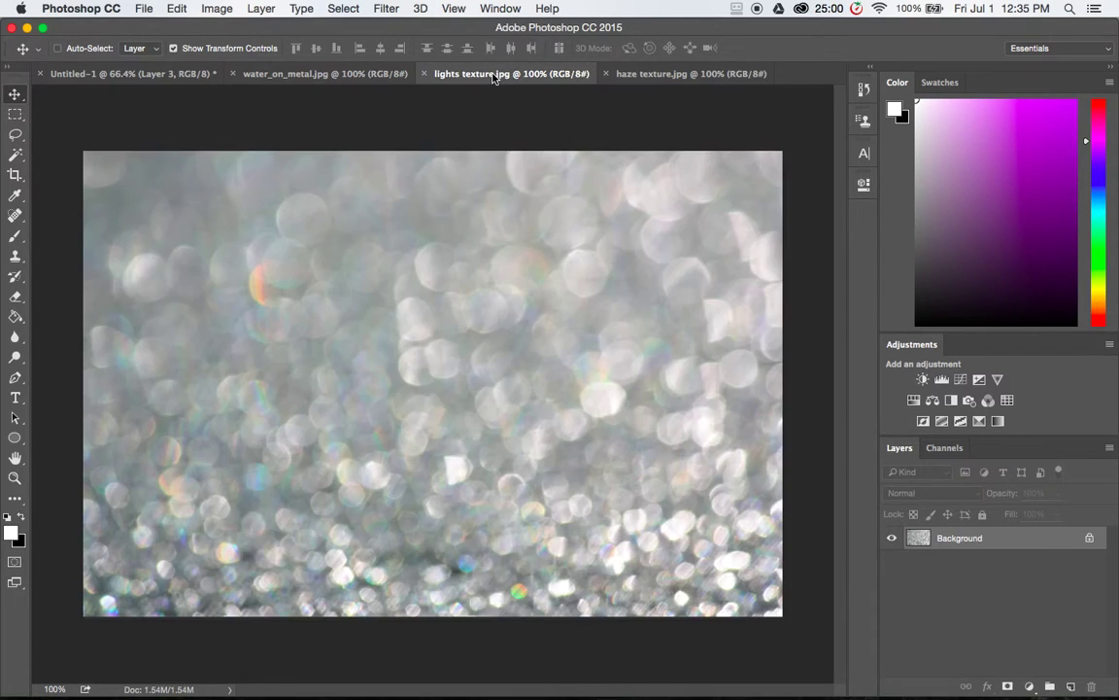
left_click(679, 78)
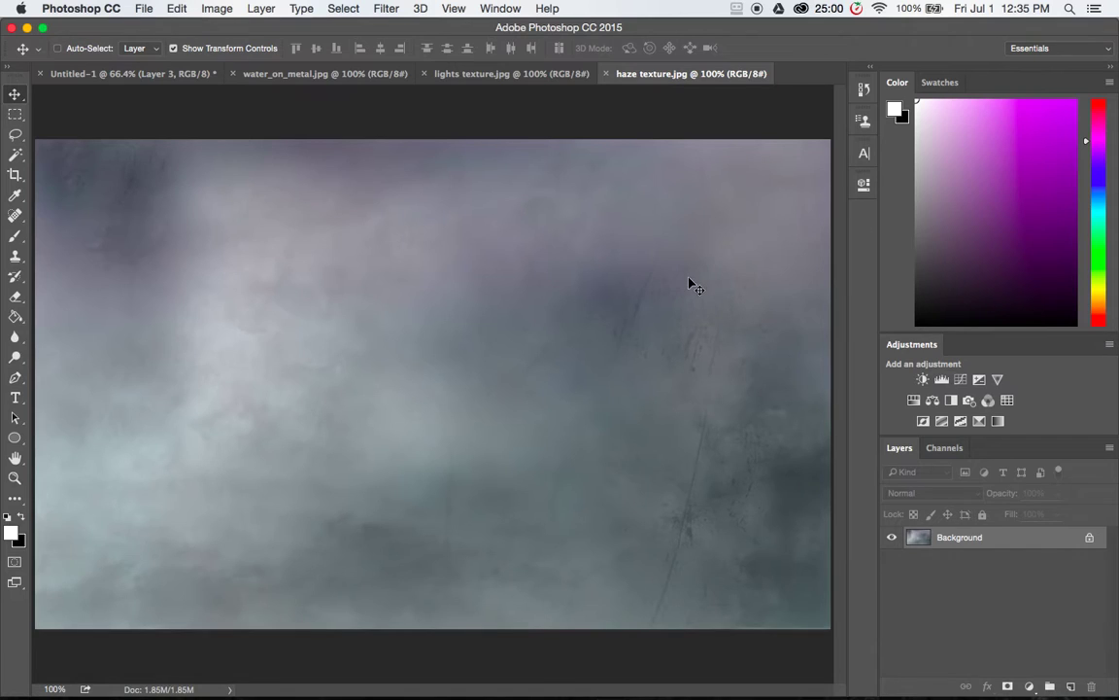
Create a new 1500 × 875 px document.
left_click(138, 9)
left_click(151, 31)
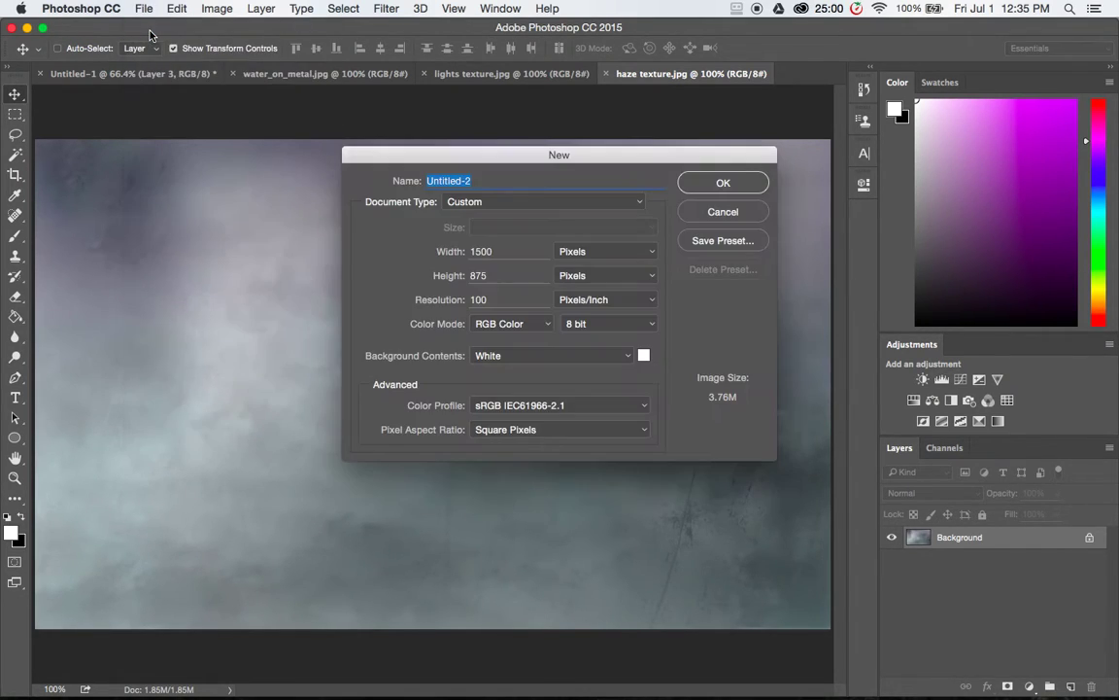
double_click(518, 254)
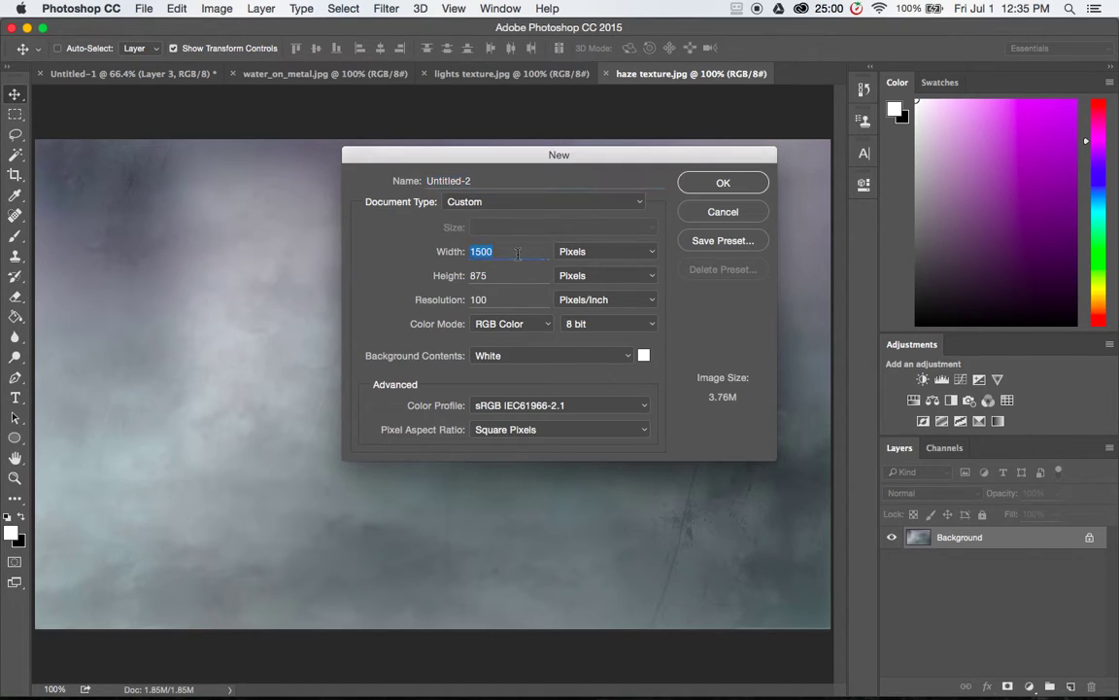
double_click(478, 276)
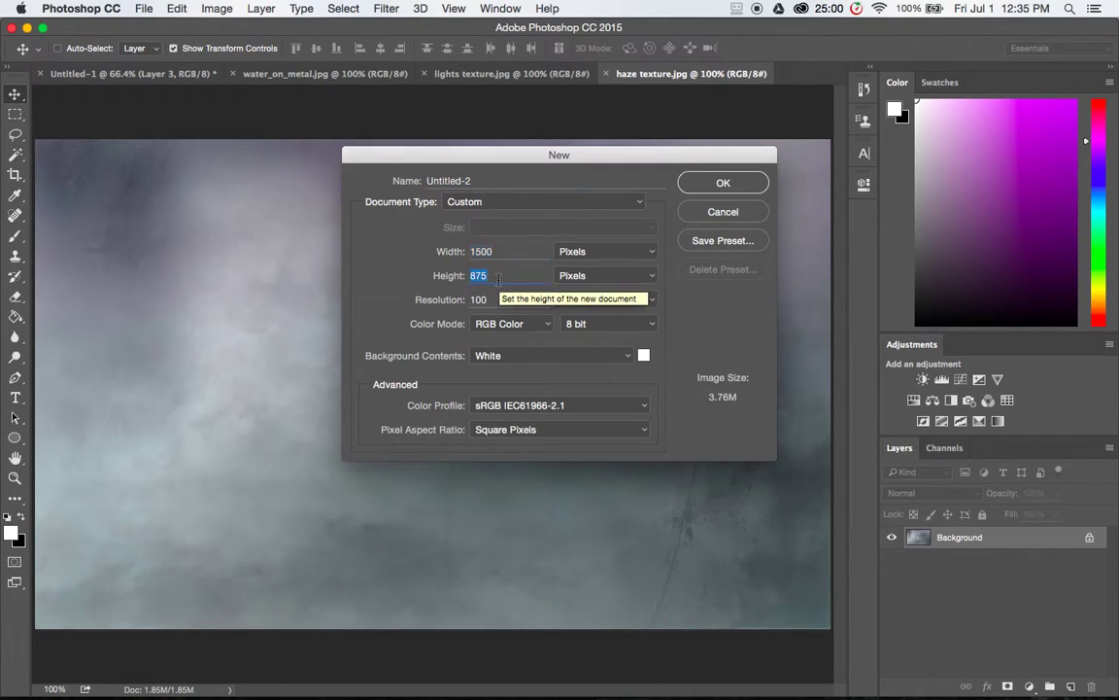
left_click(723, 184)
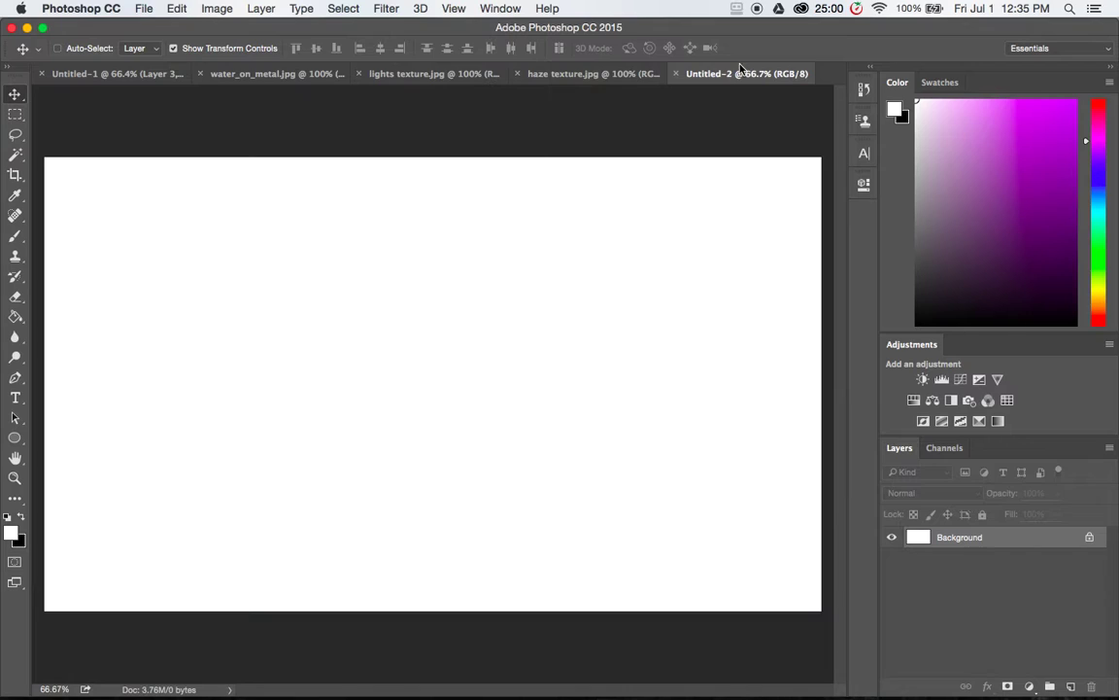
Fill the new canvas with solid black using the Paint Bucket.
left_click(15, 317)
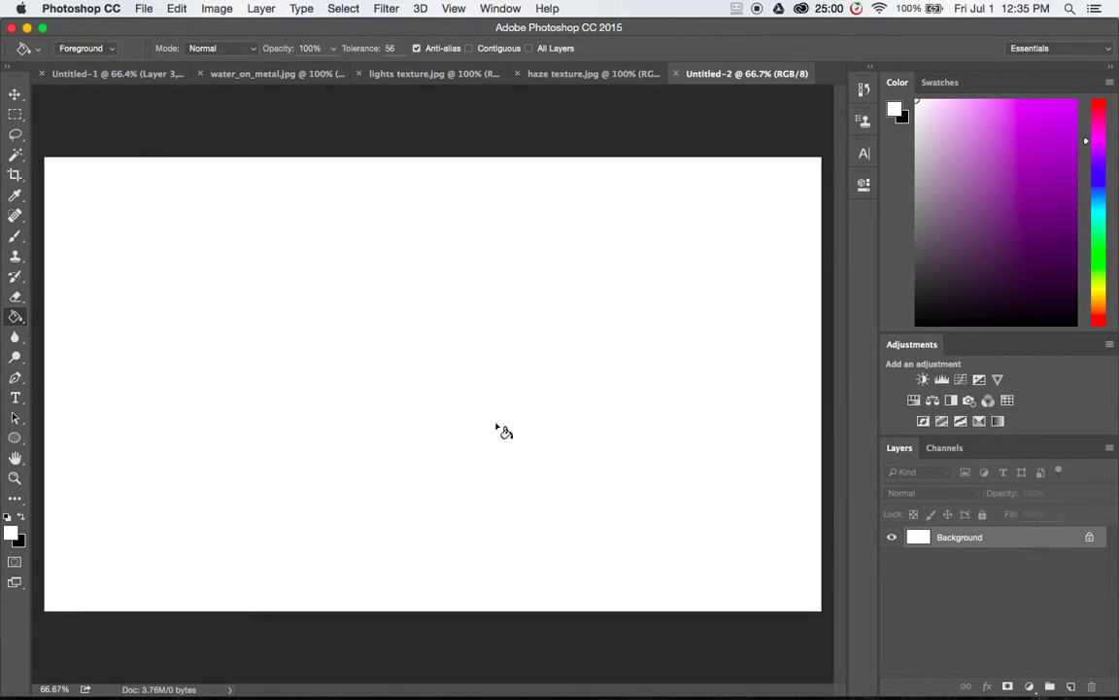
key("j")
left_click(14, 317)
key("x")
left_click(356, 342)
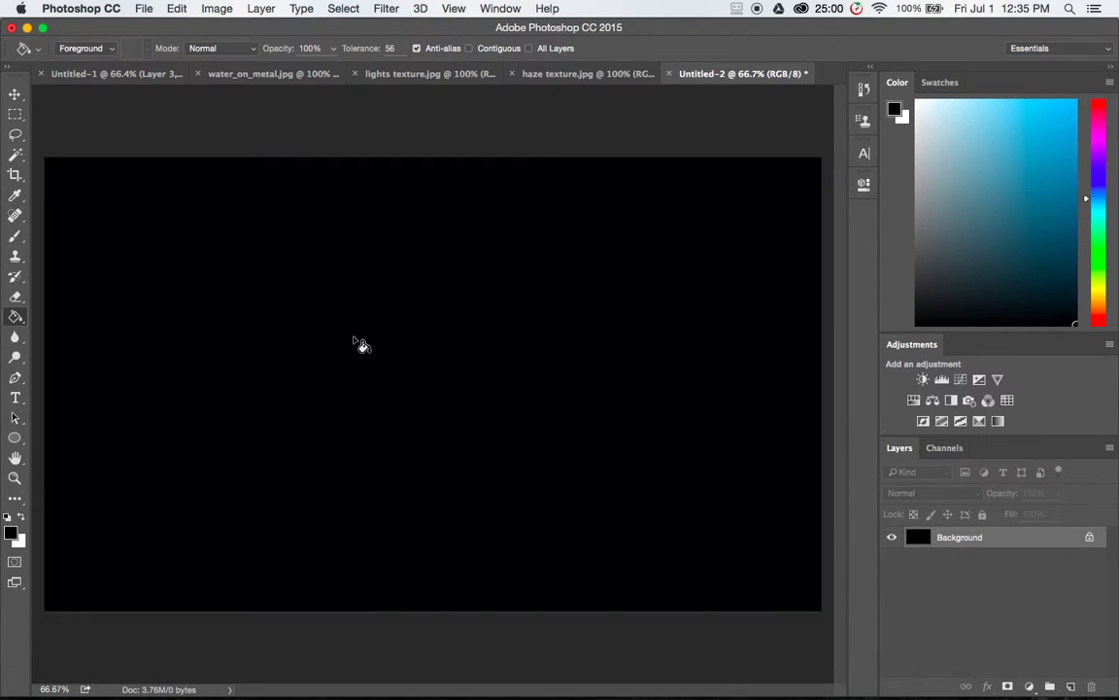
Type DROP in white at 350 pt on a new text layer.
left_click(15, 398)
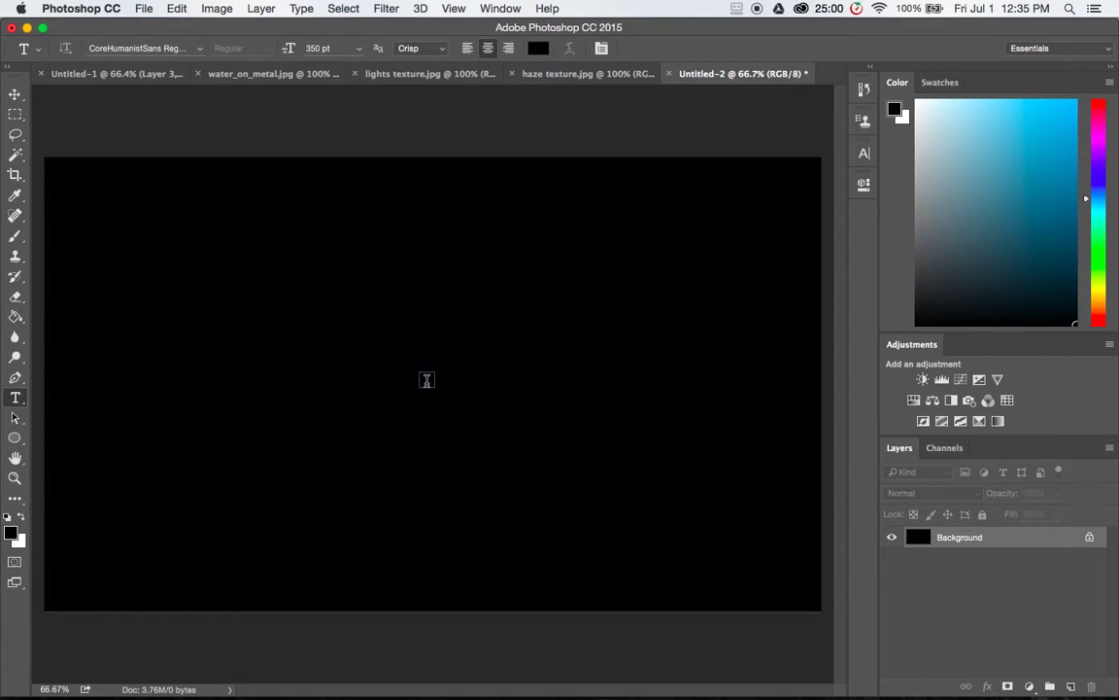
key("x")
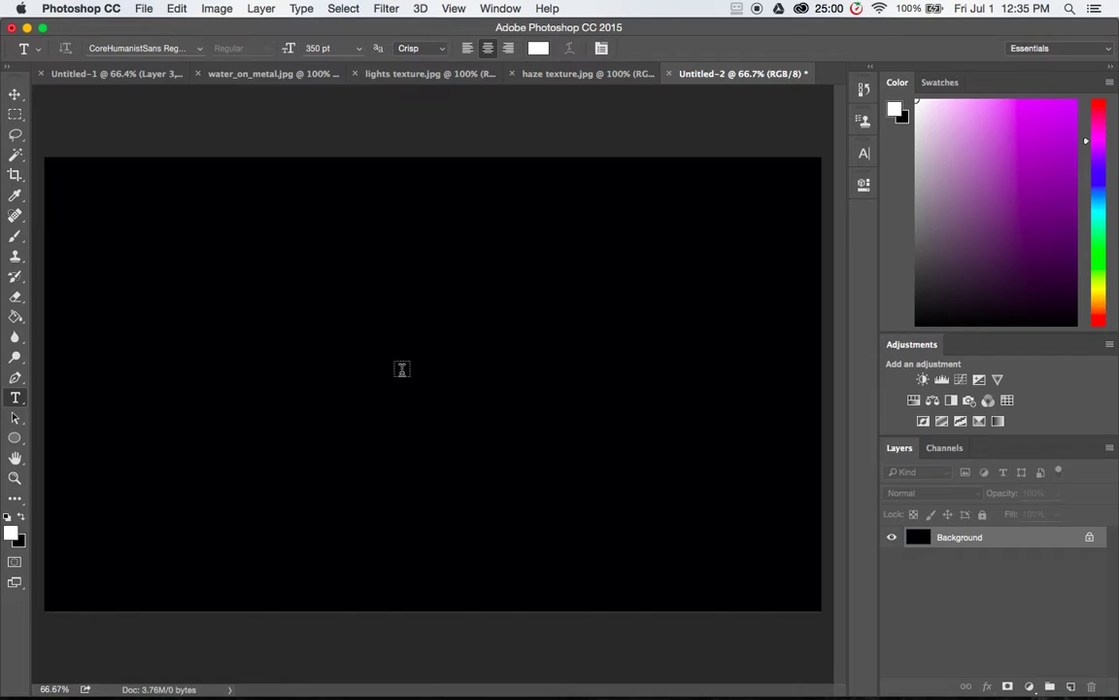
left_click(444, 396)
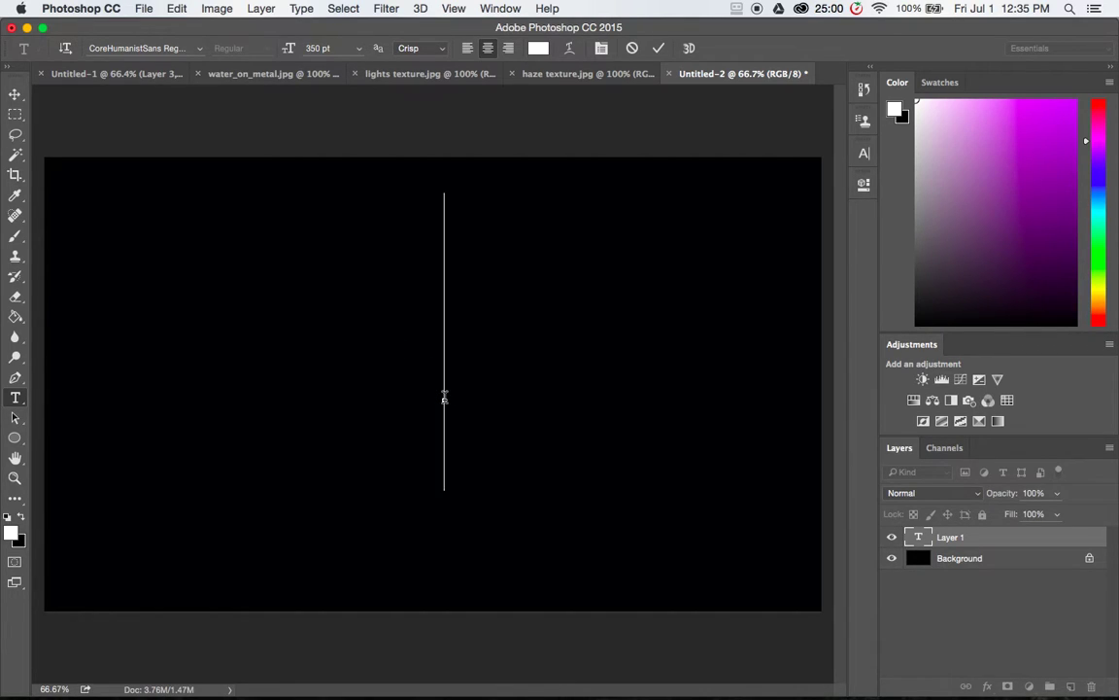
type("DROP")
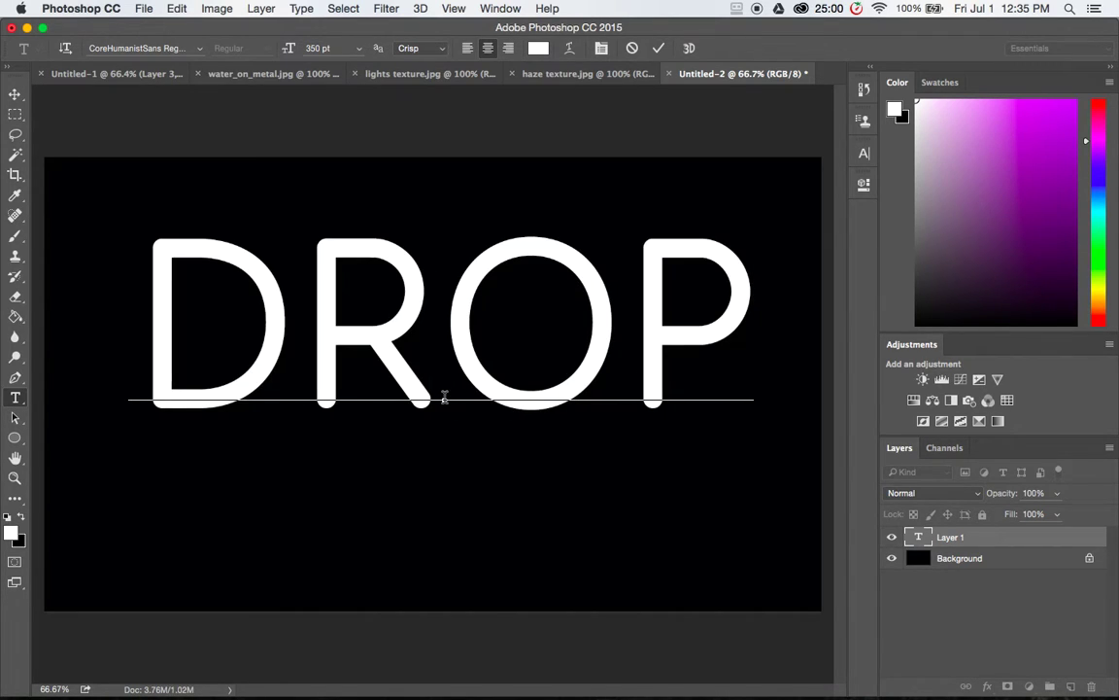
key("super")
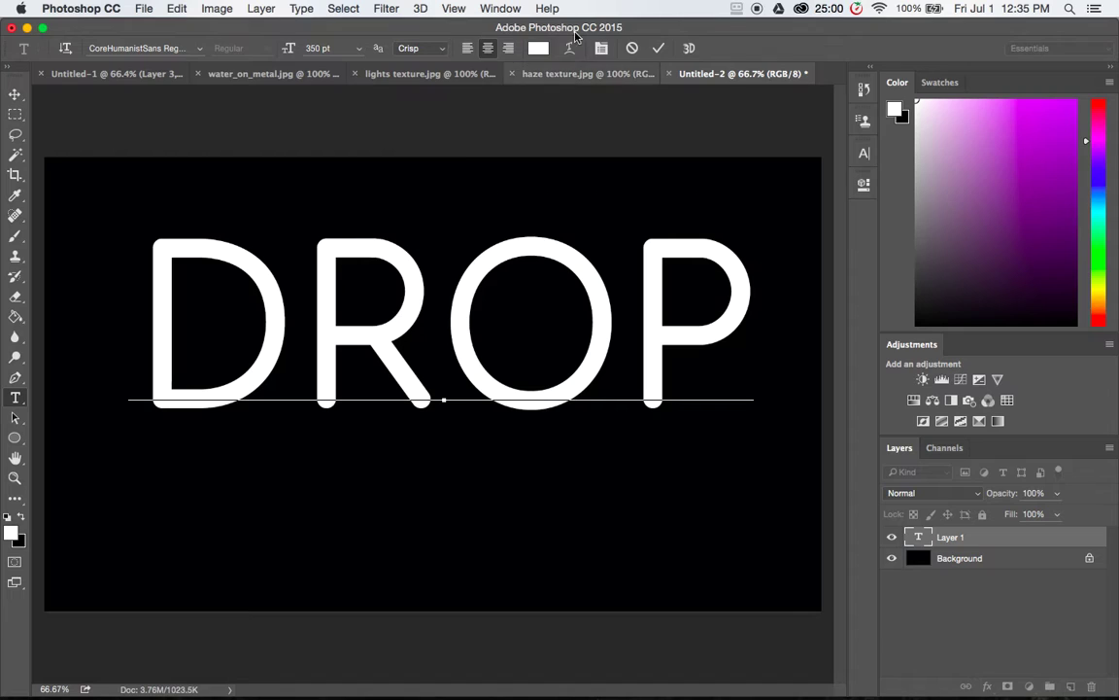
left_click(659, 48)
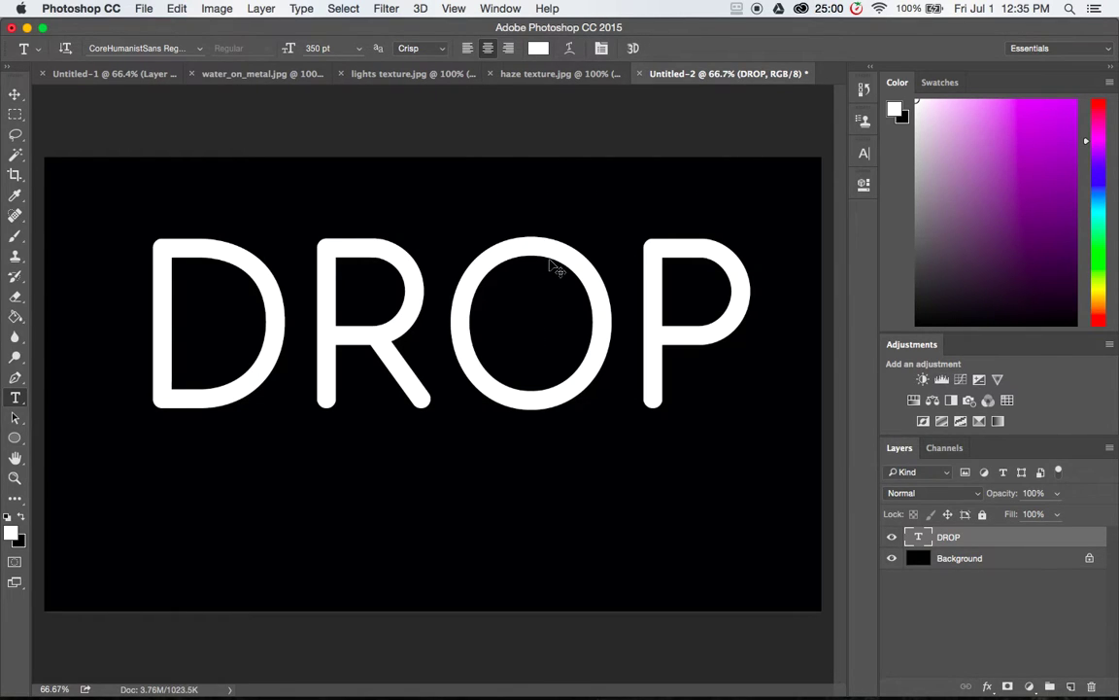
Move the DROP text to near the middle of the canvas.
left_click_drag(549, 260, 543, 348)
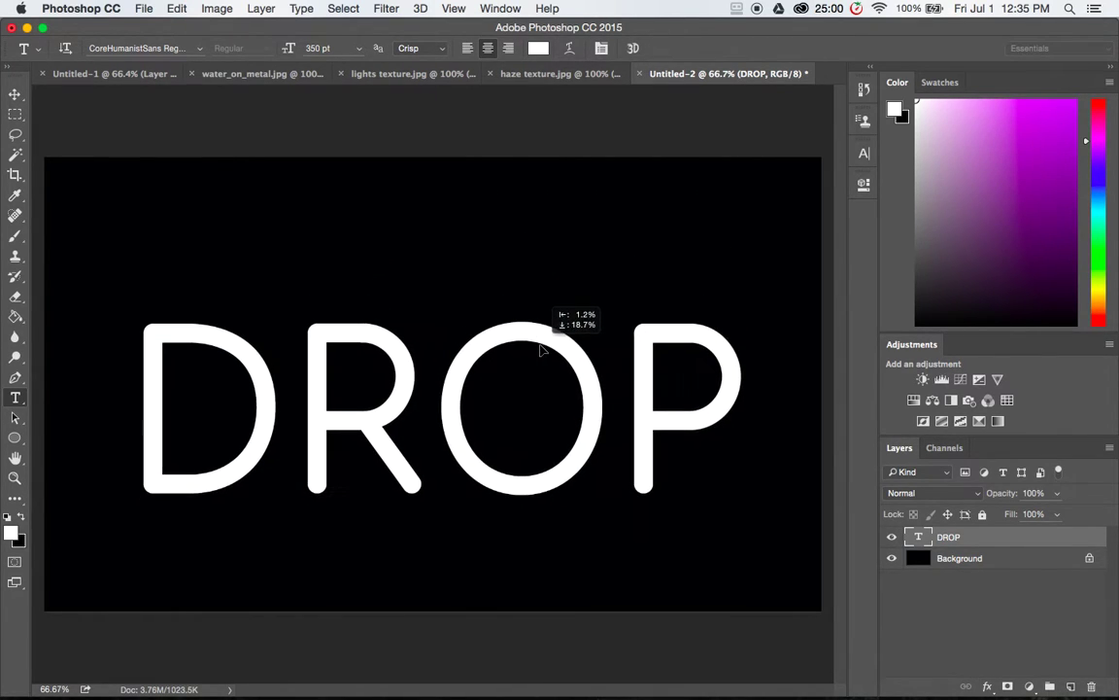
left_click(14, 93)
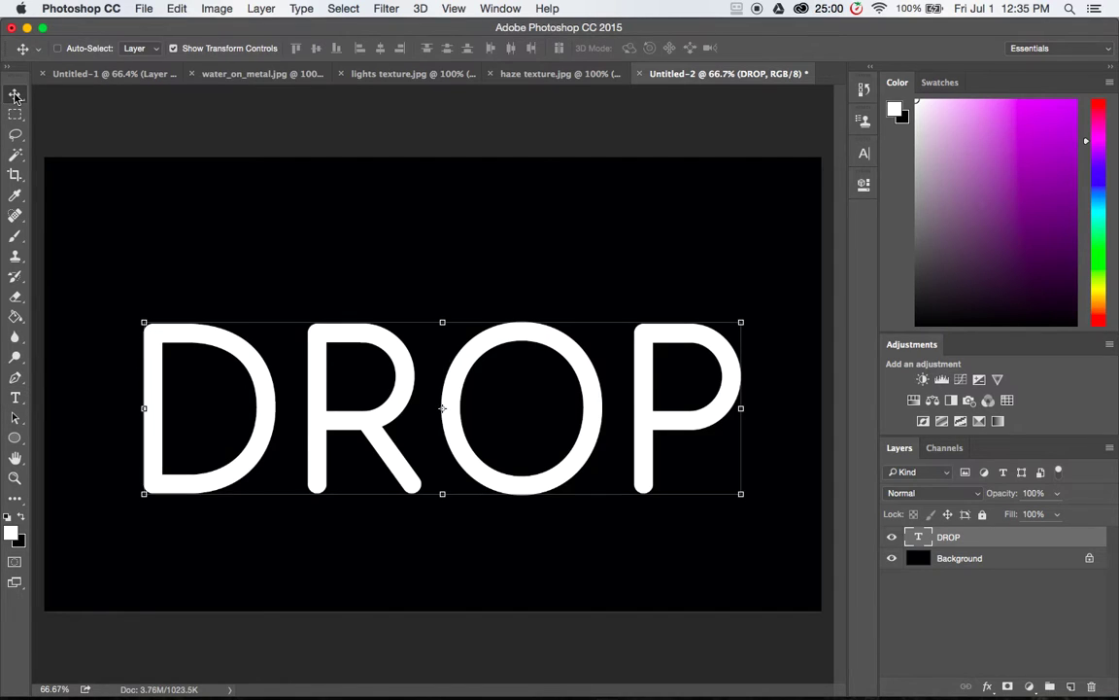
left_click_drag(340, 449, 342, 419)
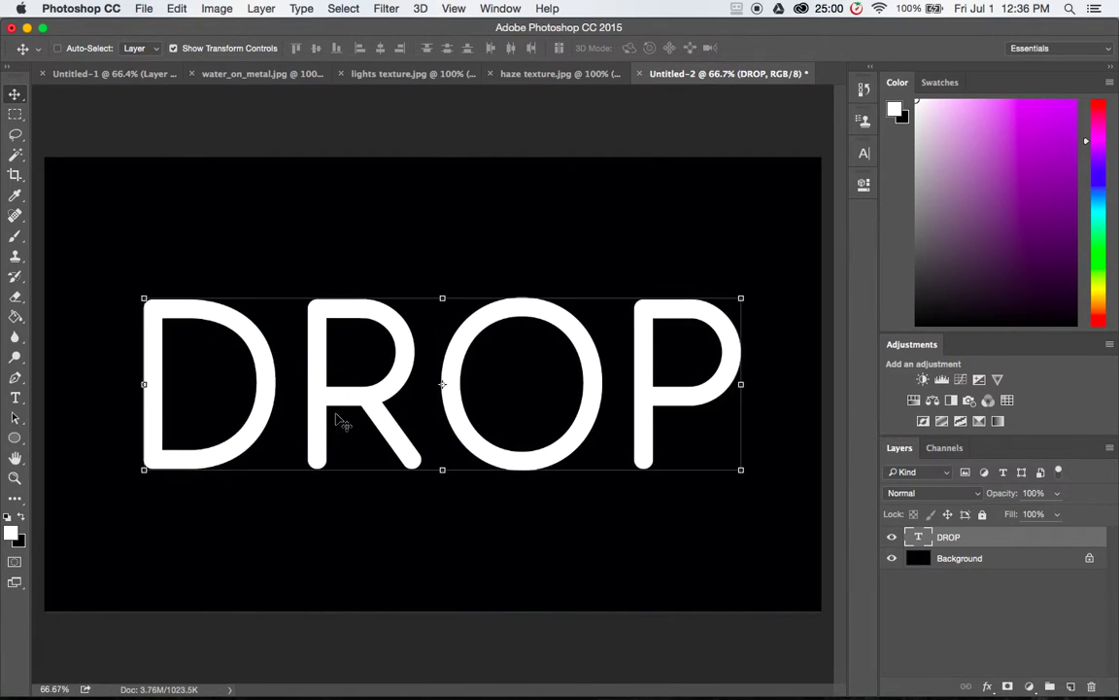
left_click(994, 630)
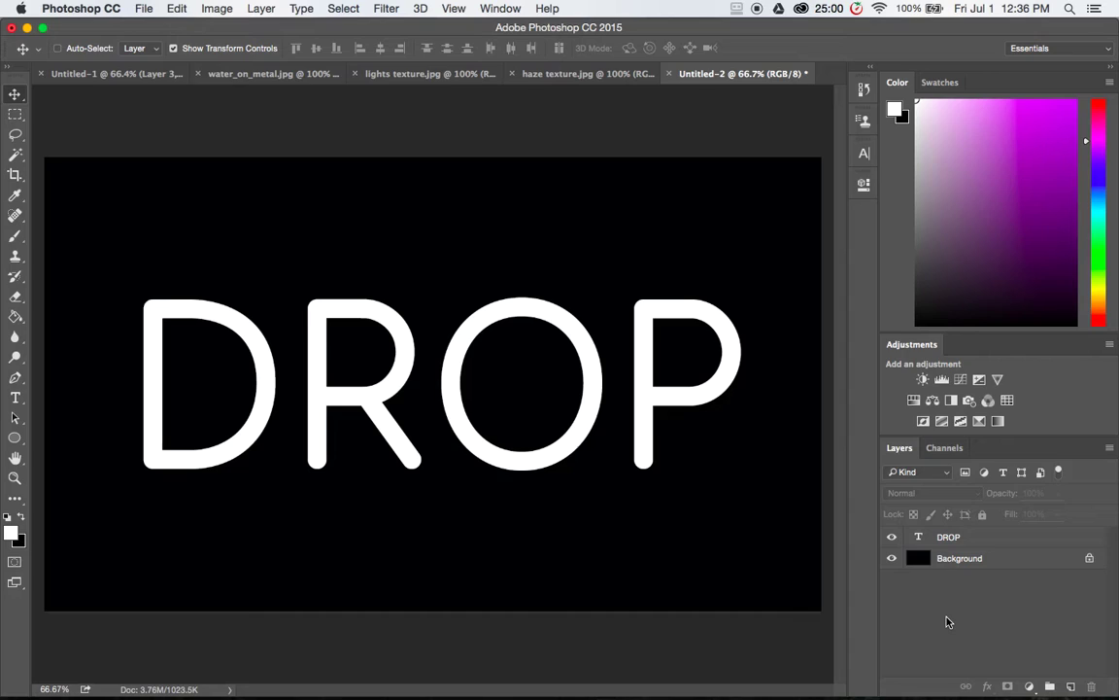
Select the DROP text layer and make black the foreground colour.
left_click(947, 539)
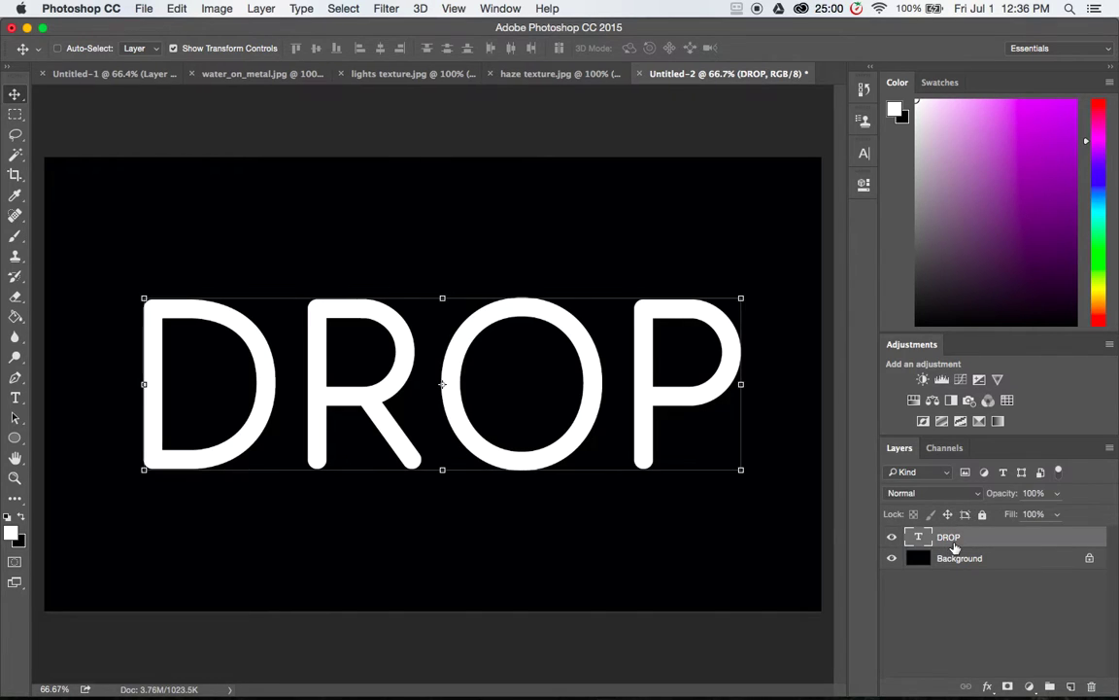
left_click(927, 584)
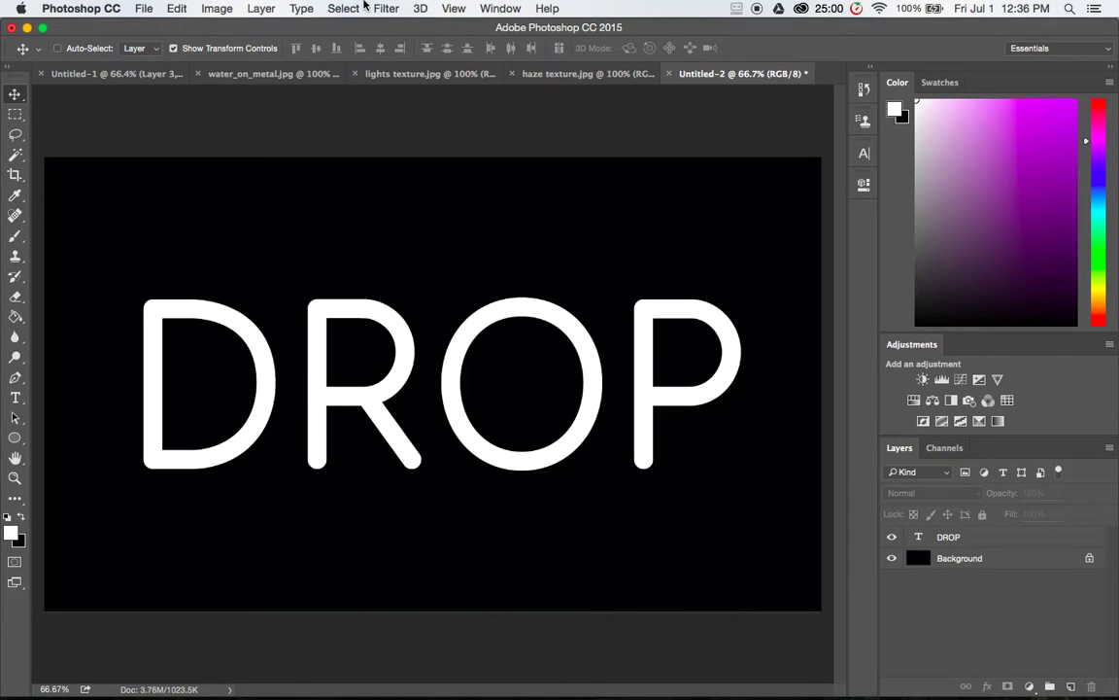
left_click(379, 8)
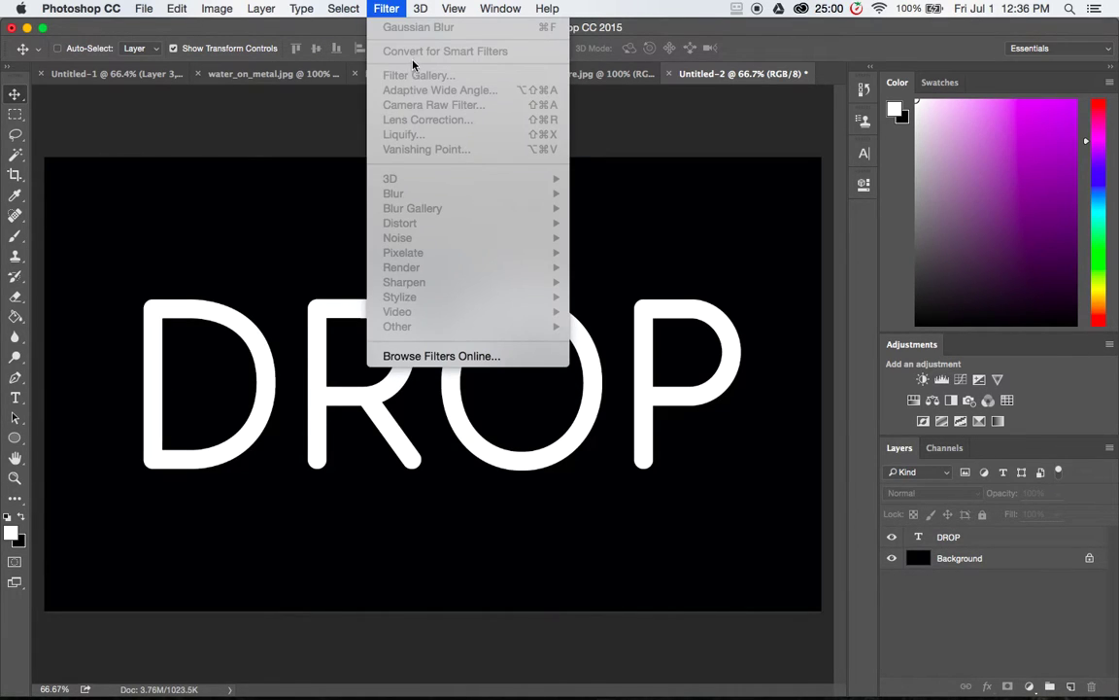
left_click(604, 264)
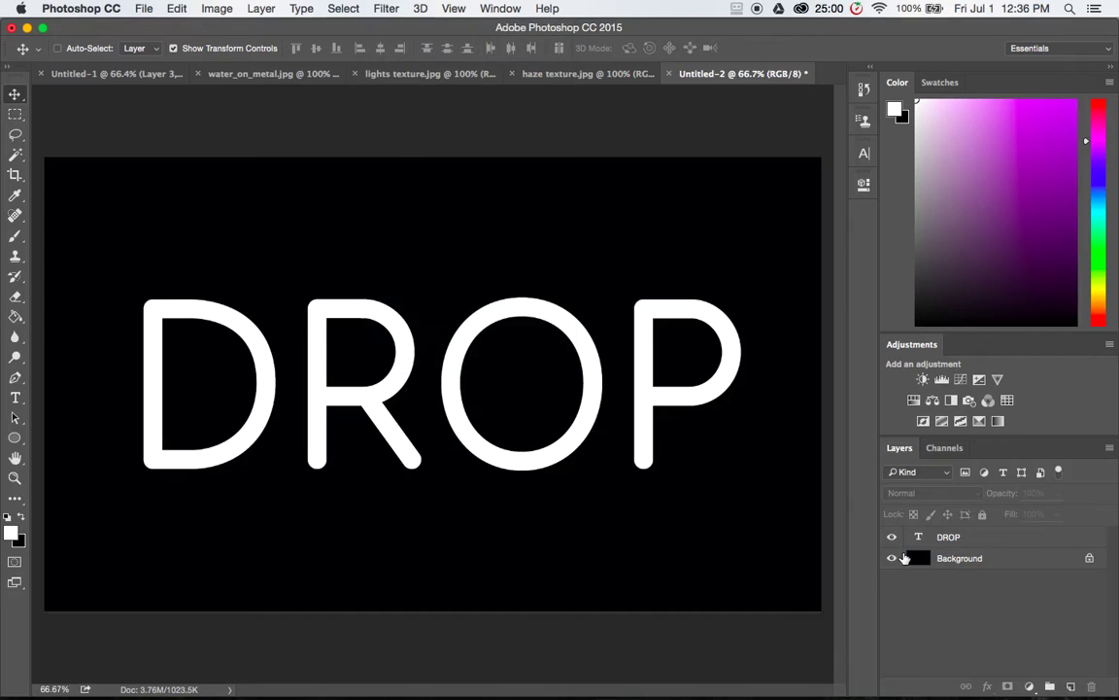
left_click(950, 541)
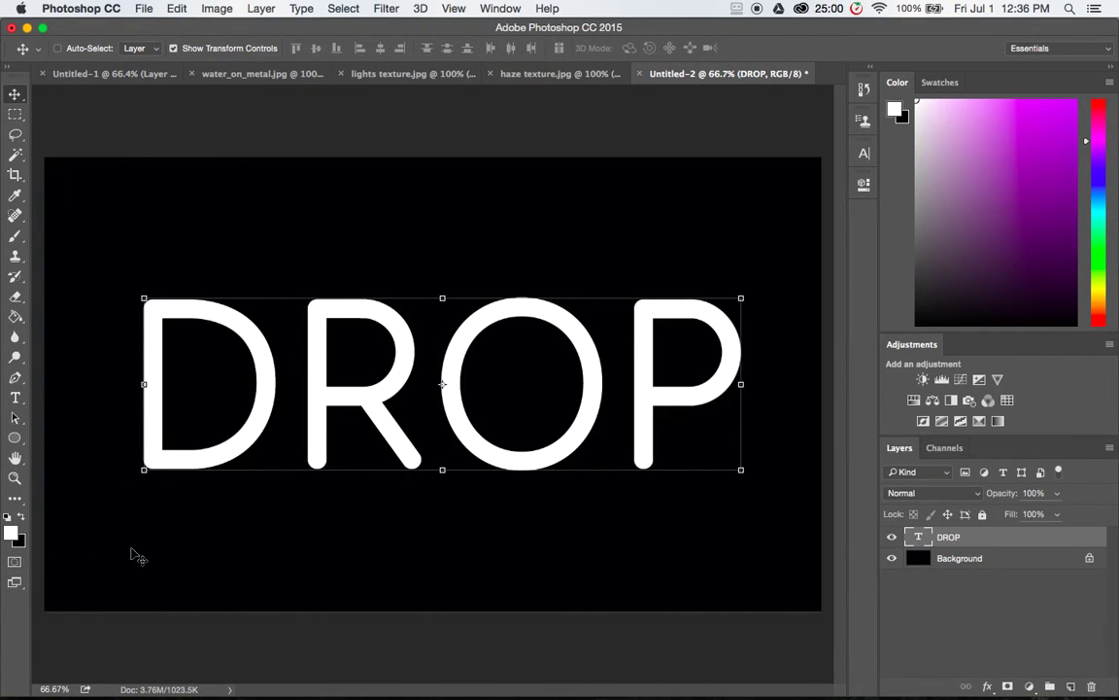
left_click(22, 518)
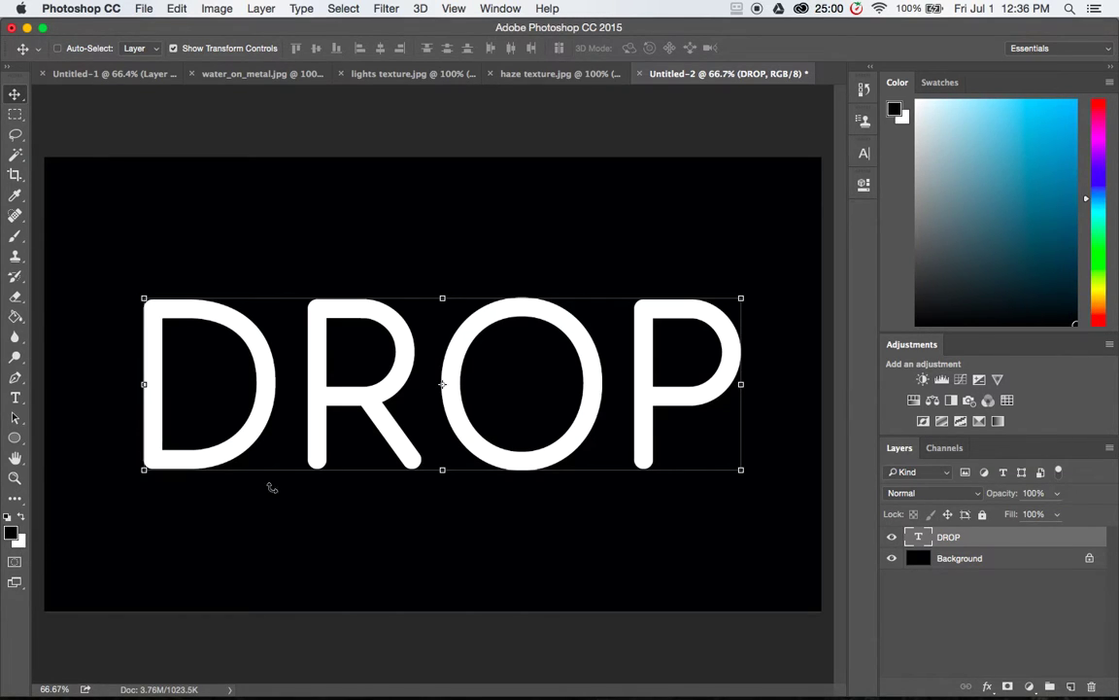
Apply Stained Glass (cell 20, border 5, light 3) to DROP as a smart filter.
left_click(387, 8)
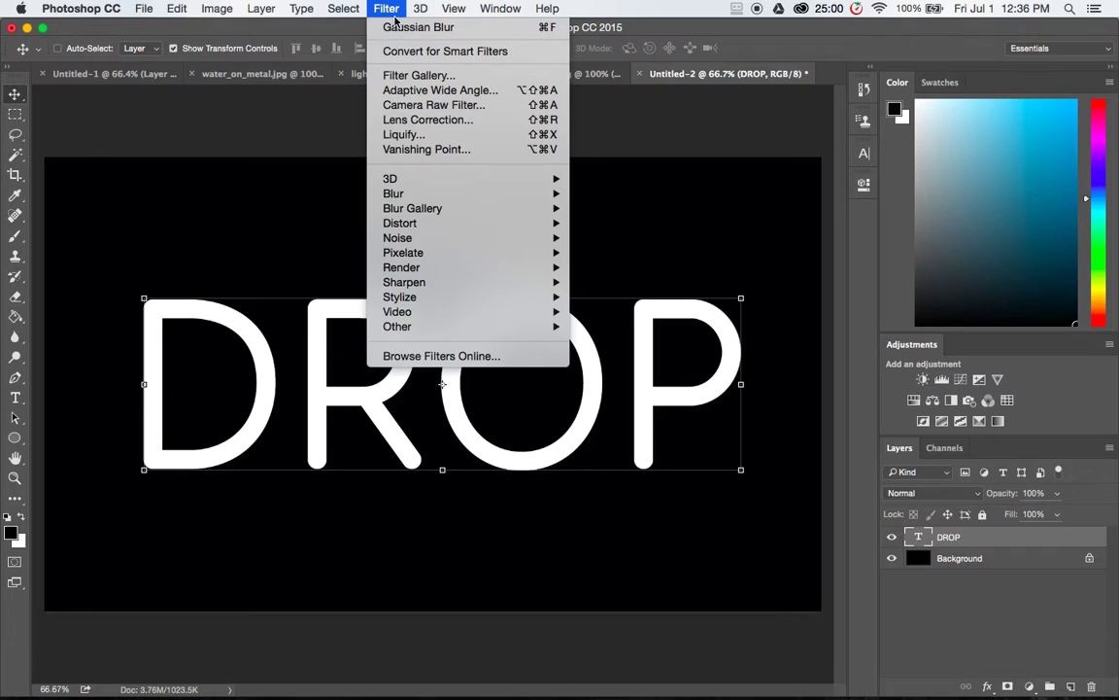
left_click(439, 77)
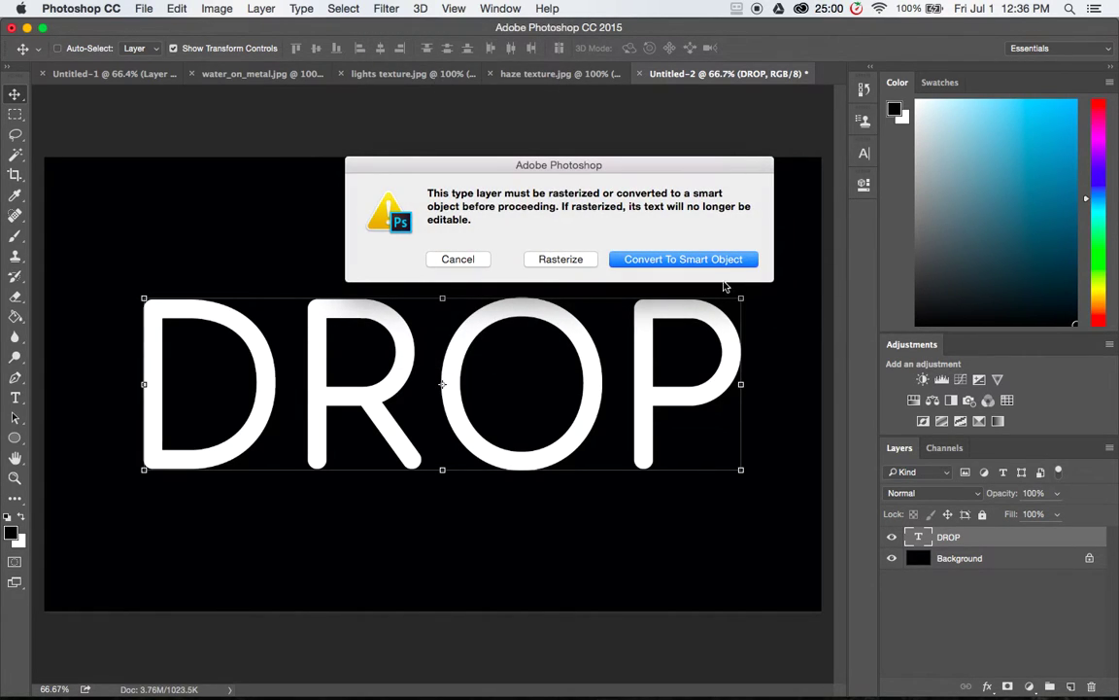
left_click(699, 261)
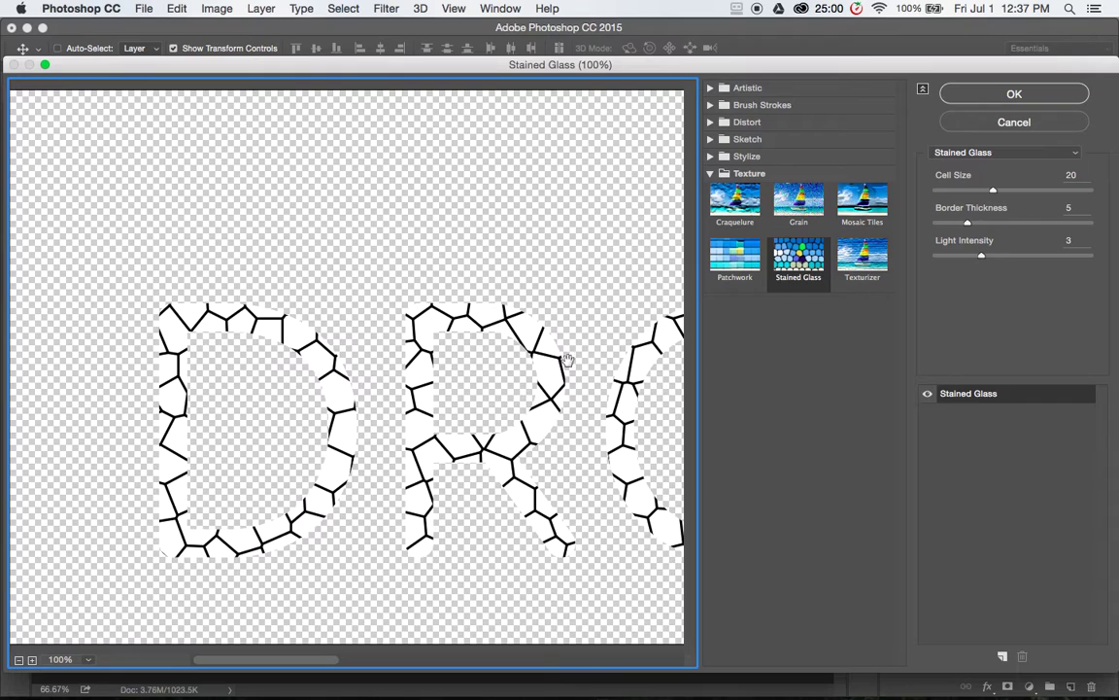
left_click_drag(515, 335, 298, 306)
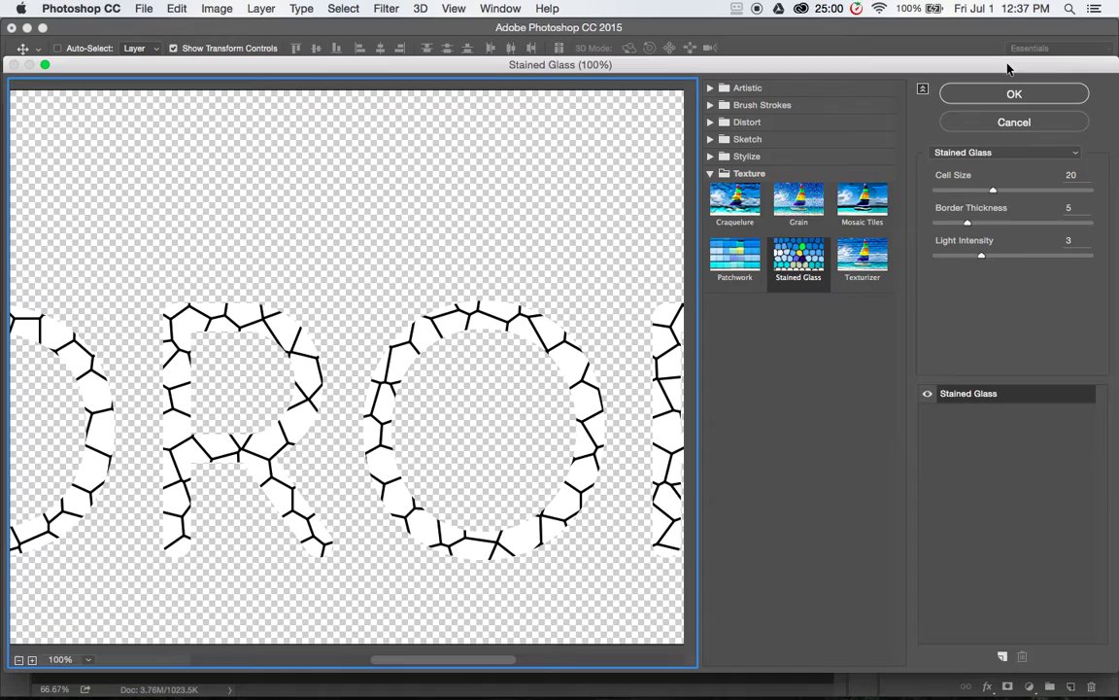
left_click(999, 96)
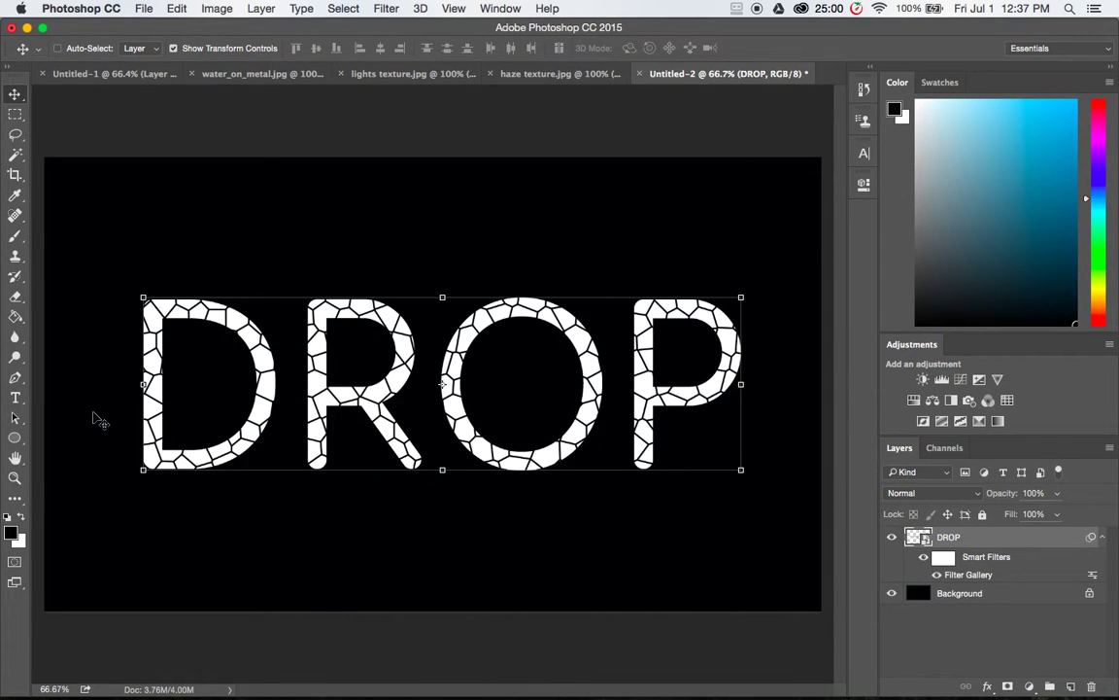
Select the white DROP cells and fill them white in a new Alpha 1 channel, then deselect.
left_click(15, 156)
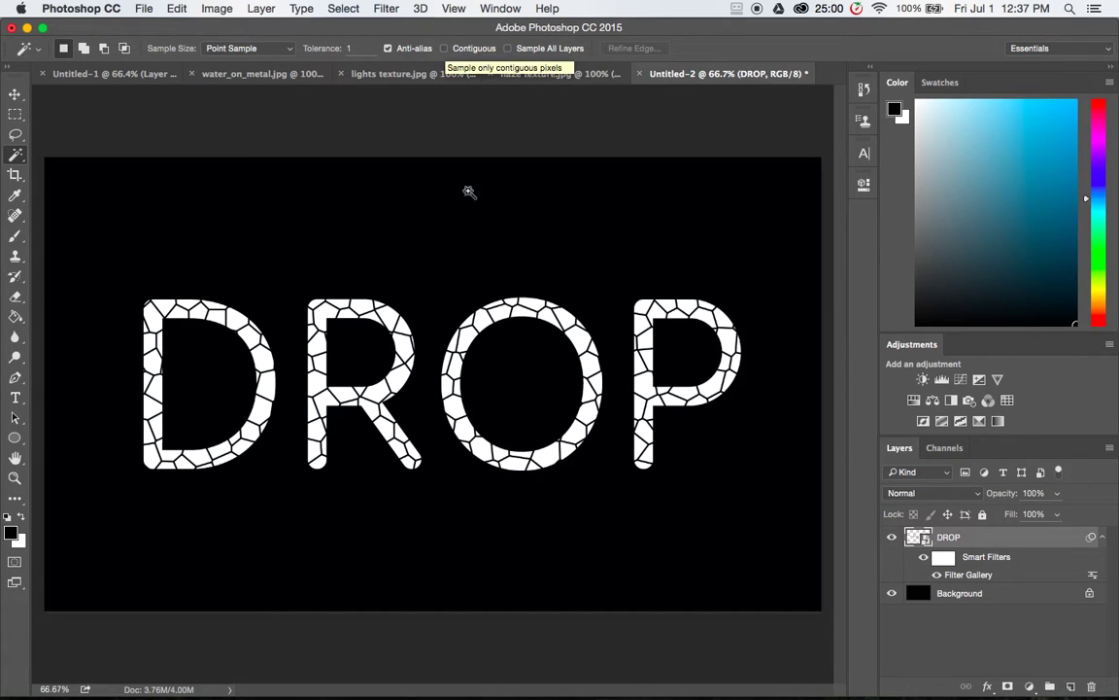
left_click(402, 343)
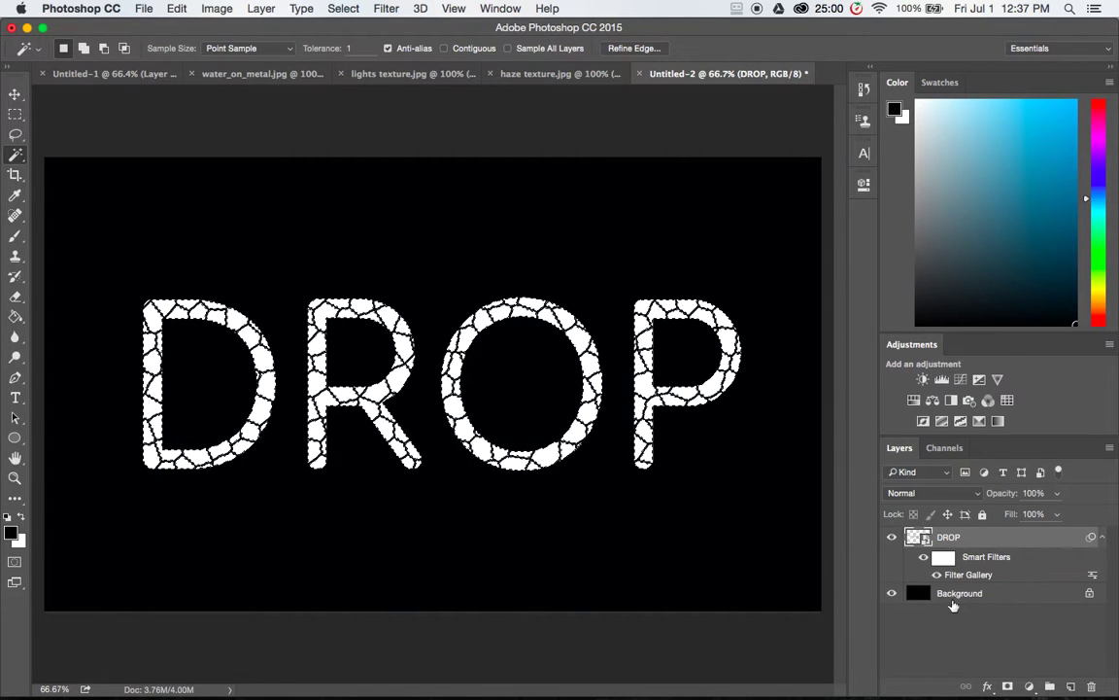
left_click(945, 448)
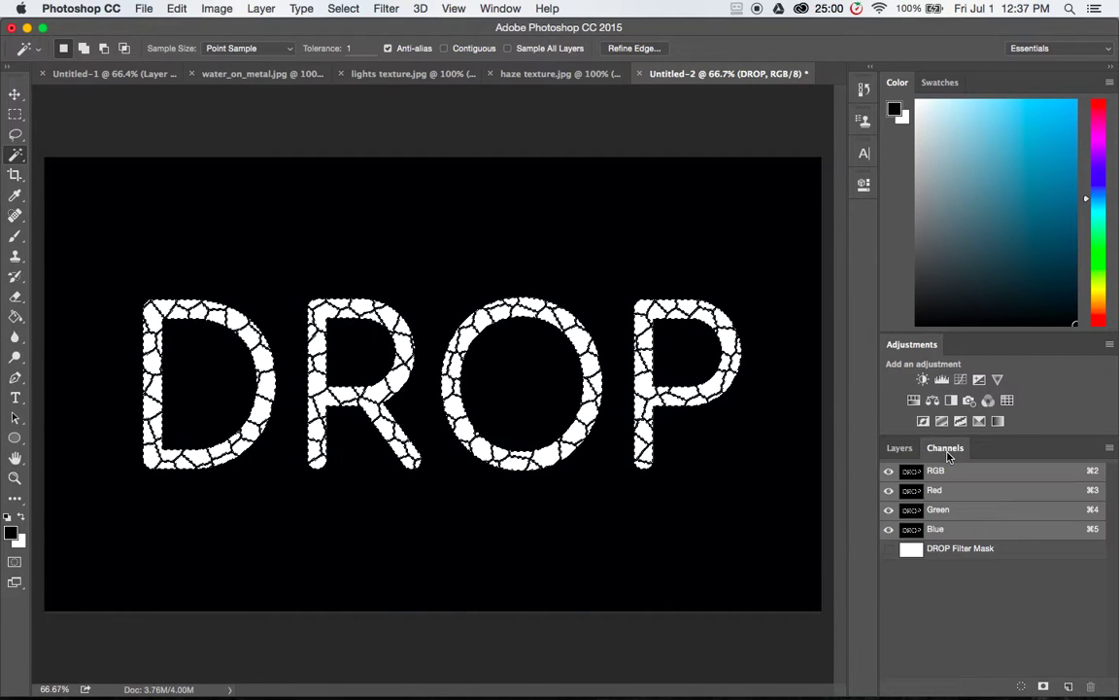
left_click(1068, 686)
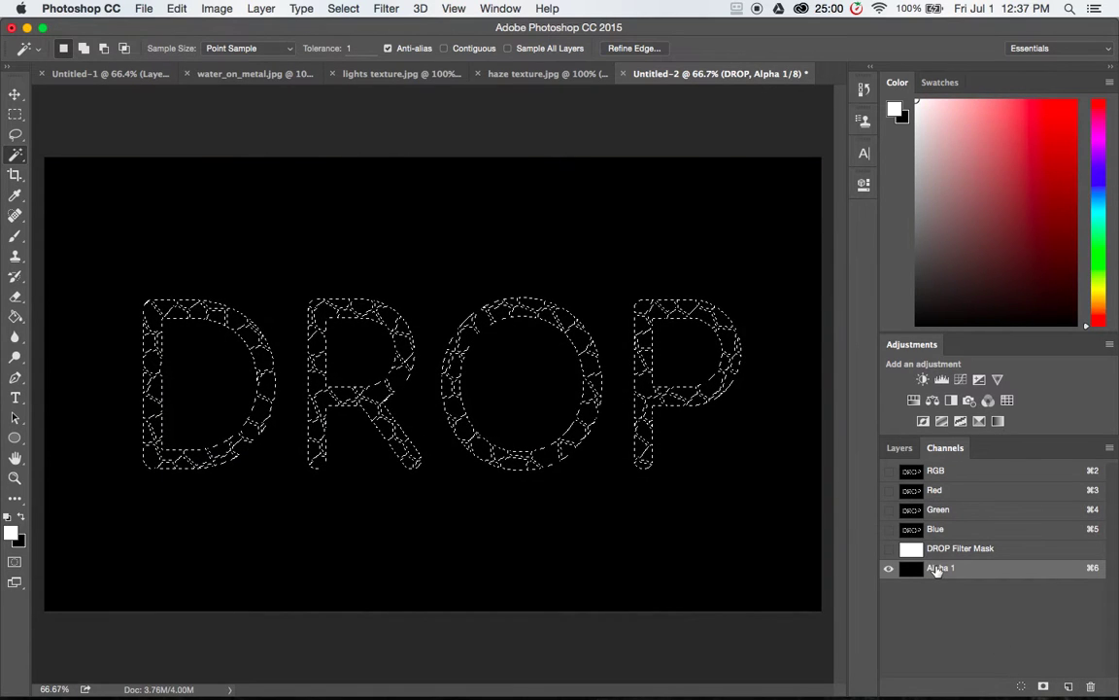
left_click(16, 318)
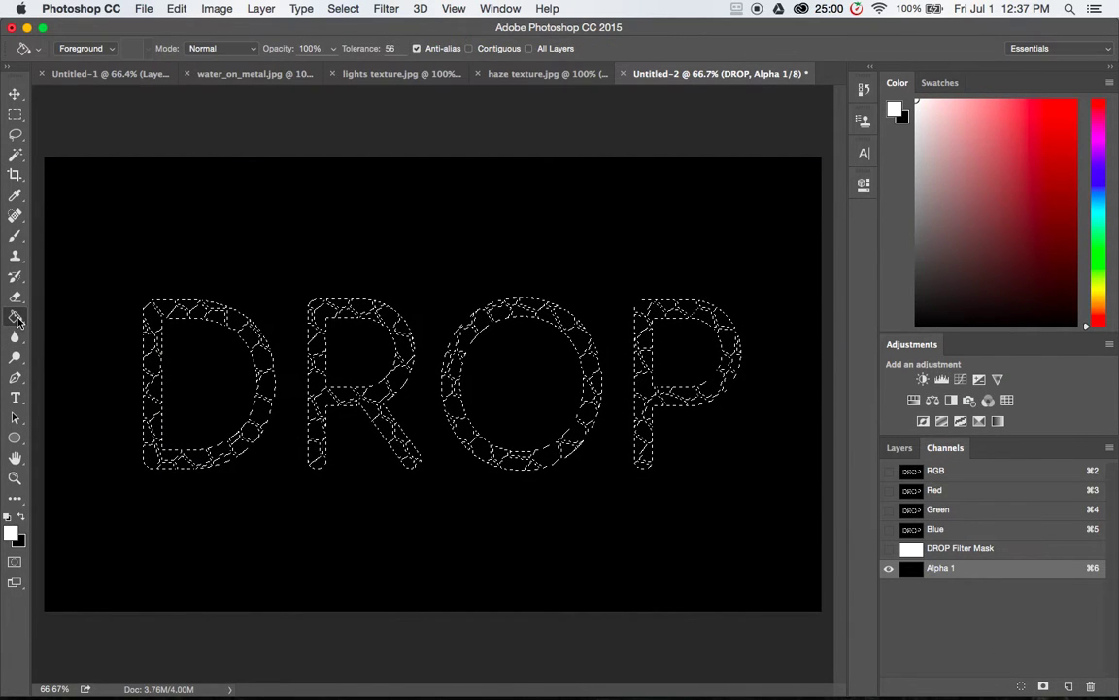
left_click(176, 319)
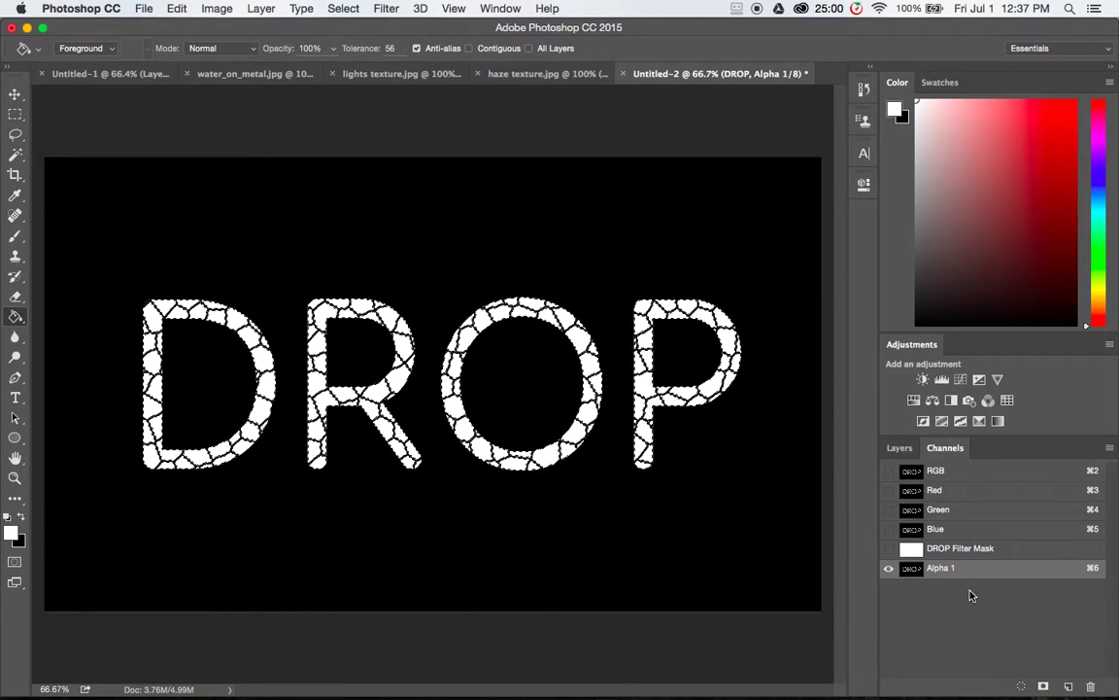
key("super+d")
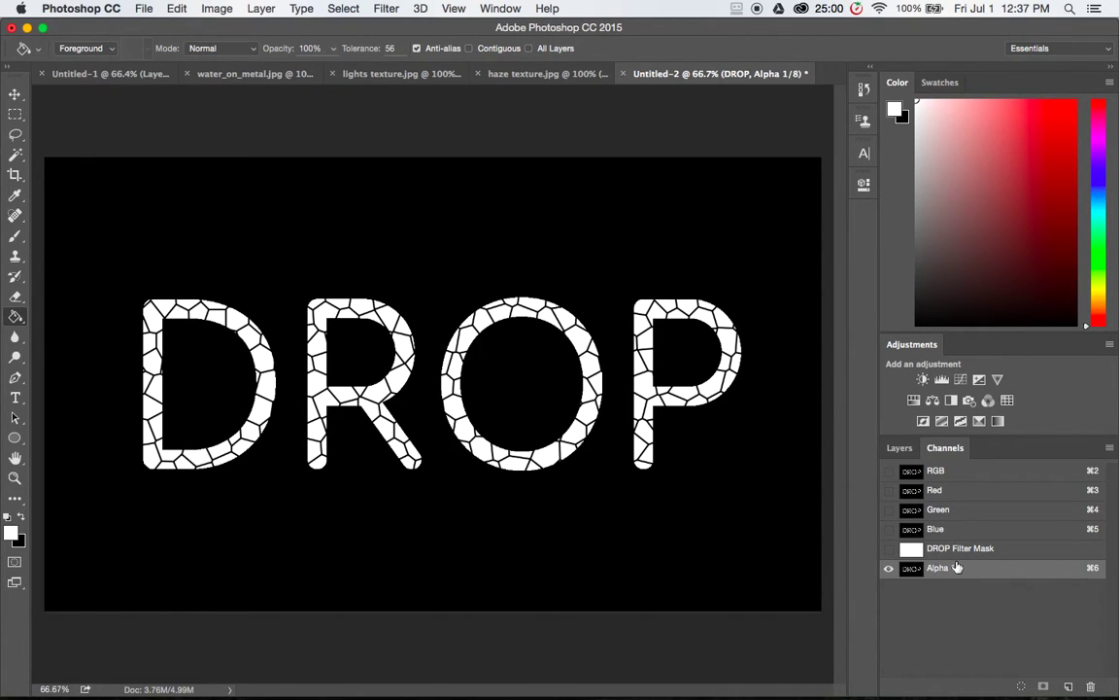
left_click(382, 8)
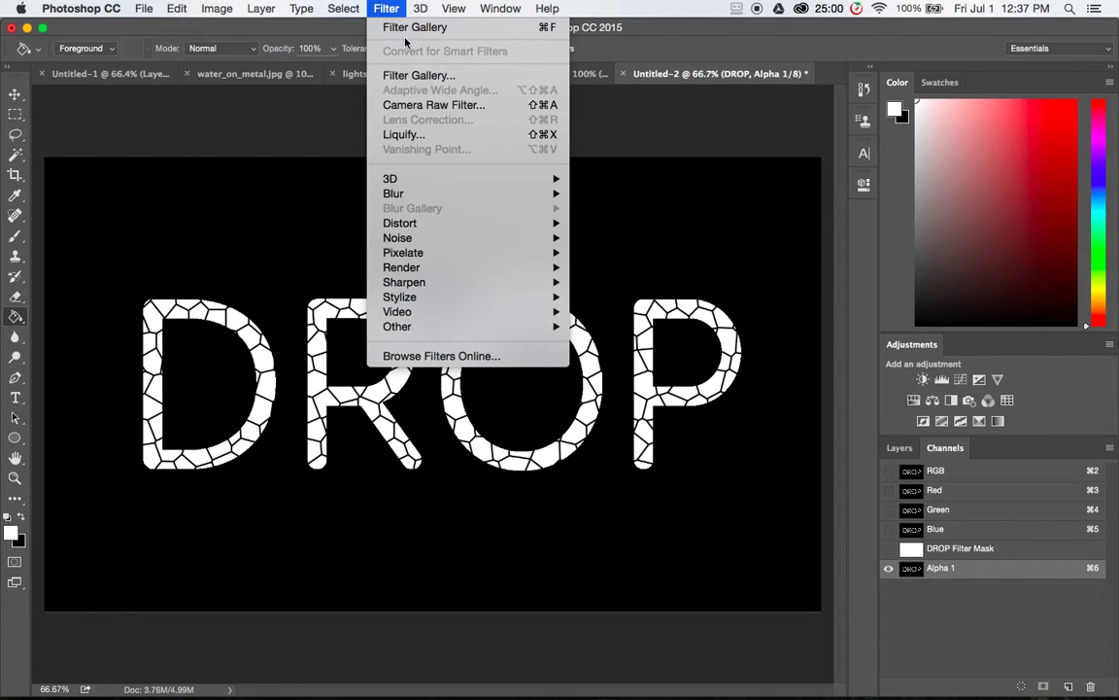
Blur the Alpha 1 channel with a 5.0-pixel Gaussian Blur.
mouse_move(506, 193)
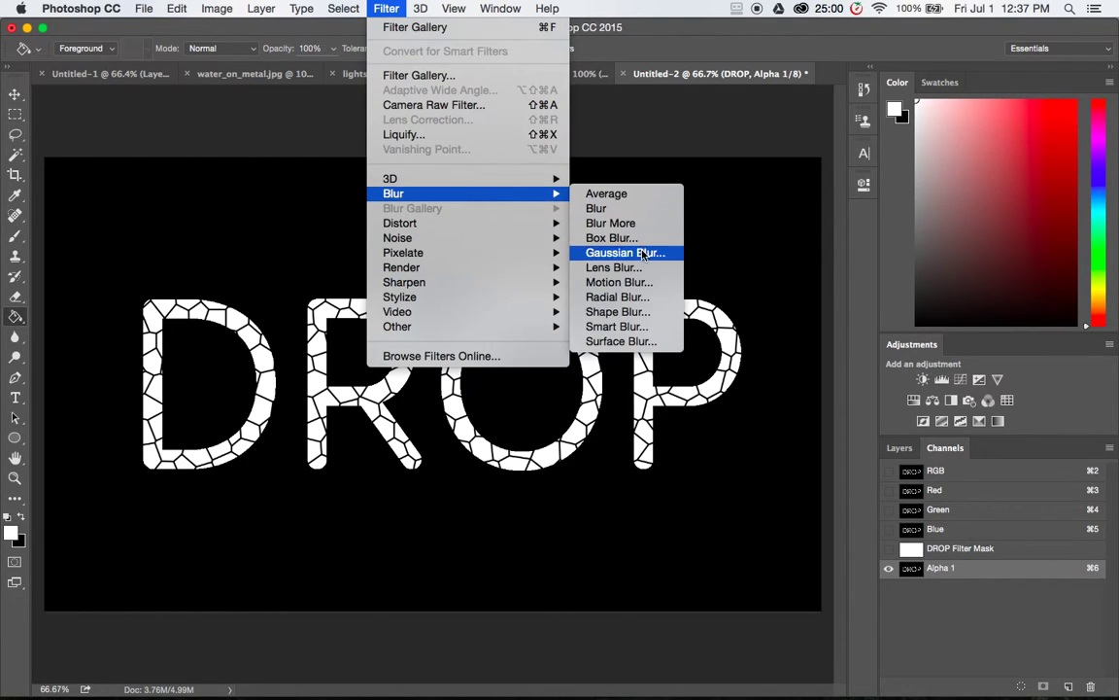
left_click(626, 253)
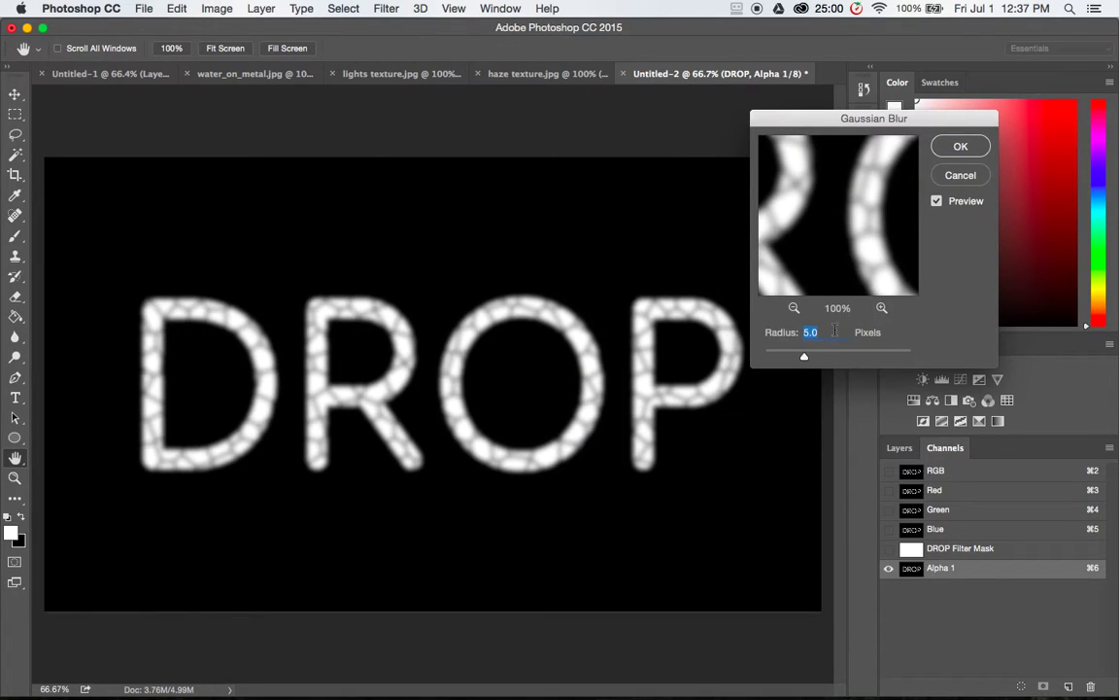
Set Alpha 1's Levels to input 207 / 1.00 / 232, turning the blurred cells into droplets.
left_click(959, 145)
left_click(220, 7)
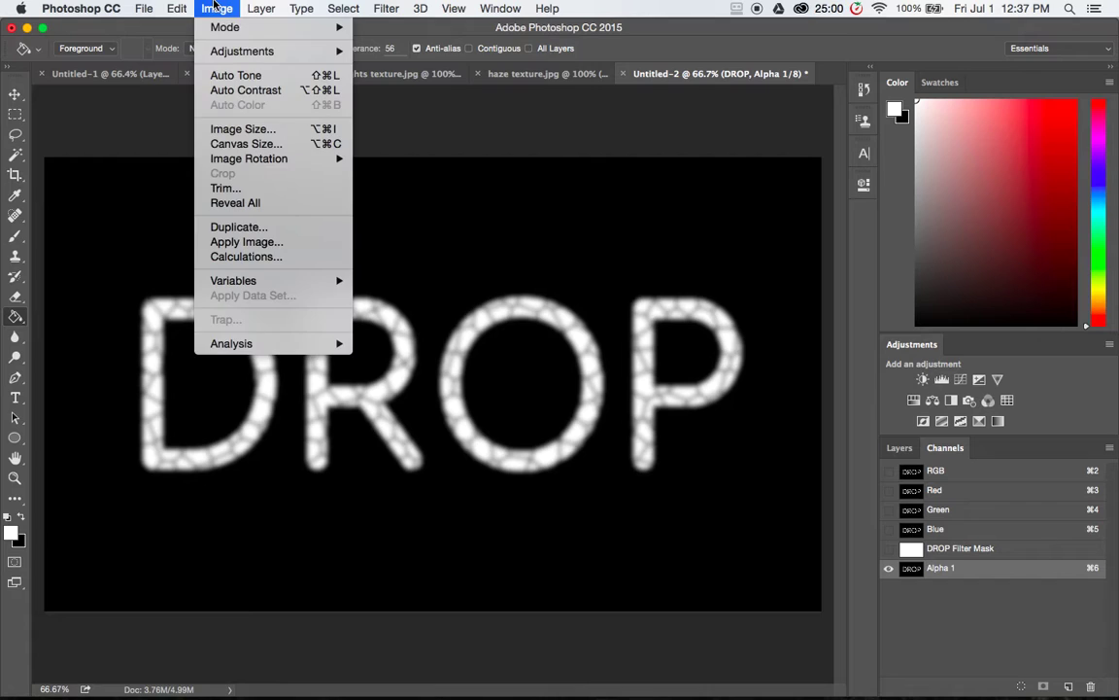
mouse_move(246, 50)
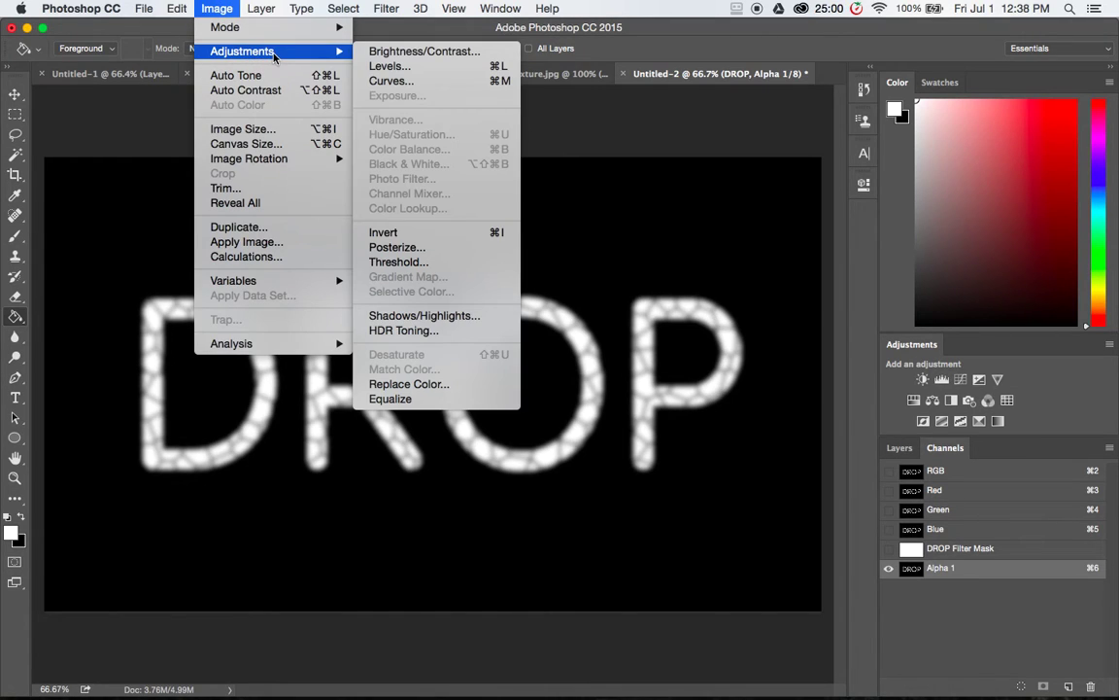
left_click(413, 66)
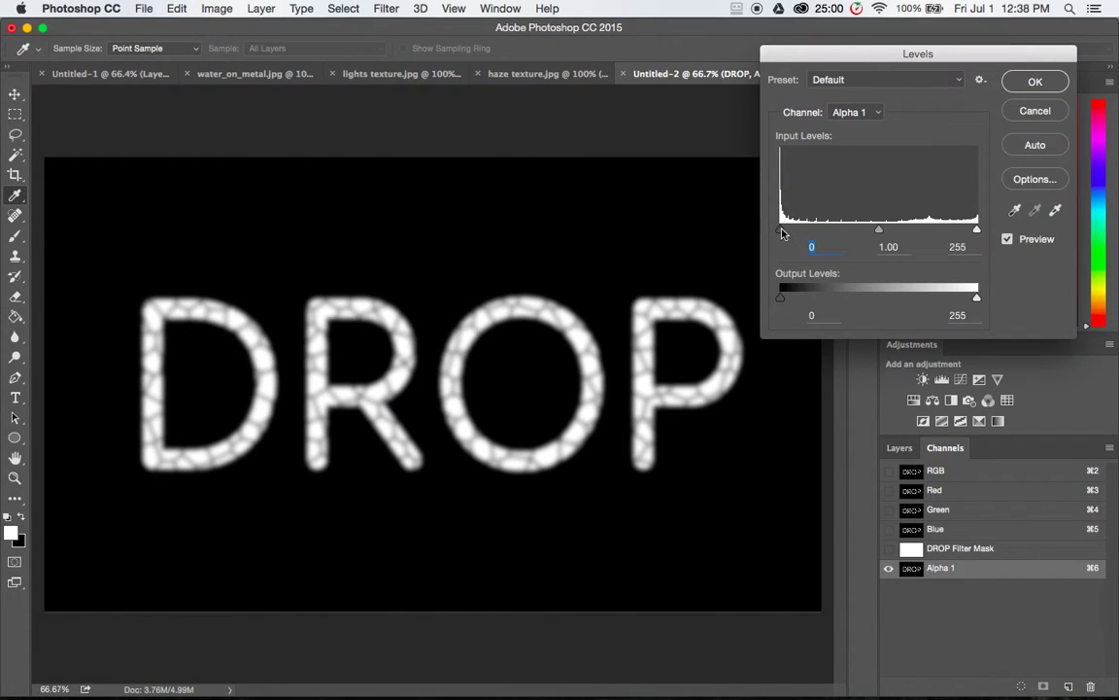
left_click_drag(781, 230, 934, 231)
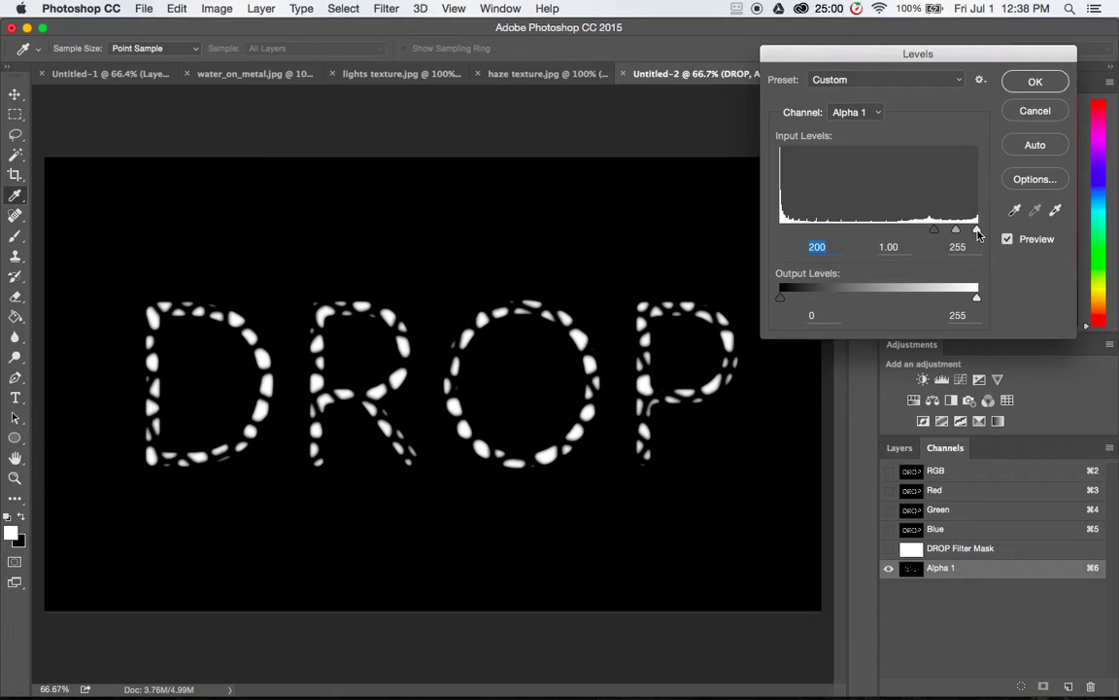
left_click(978, 231)
left_click_drag(934, 231, 960, 233)
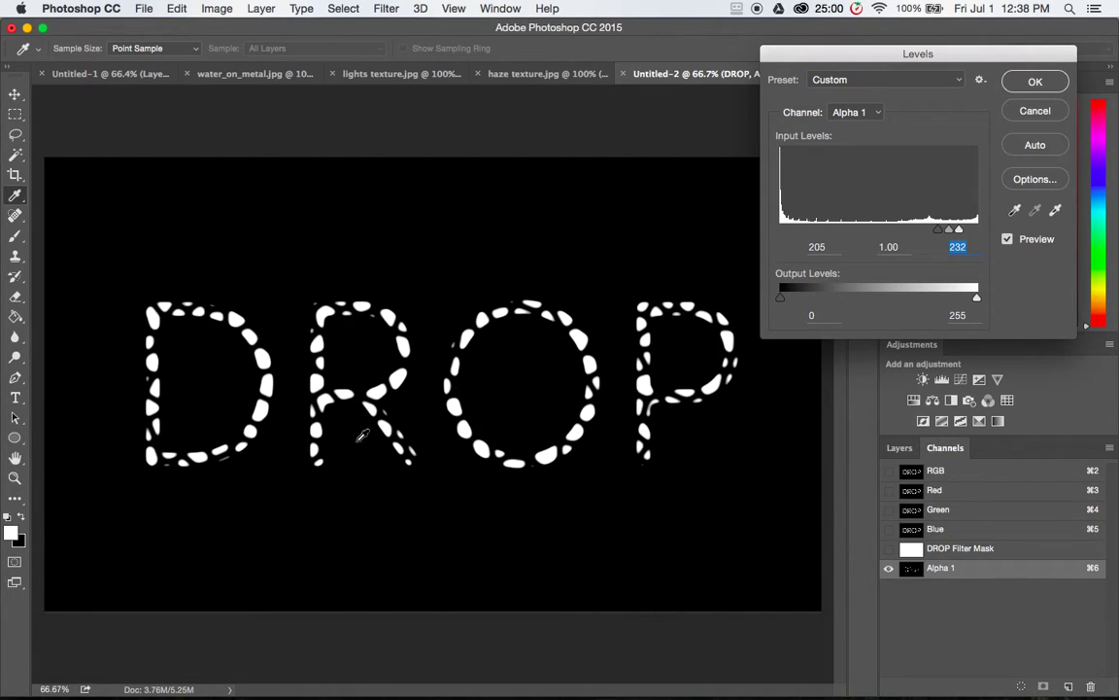
left_click_drag(940, 237, 939, 236)
left_click(1036, 82)
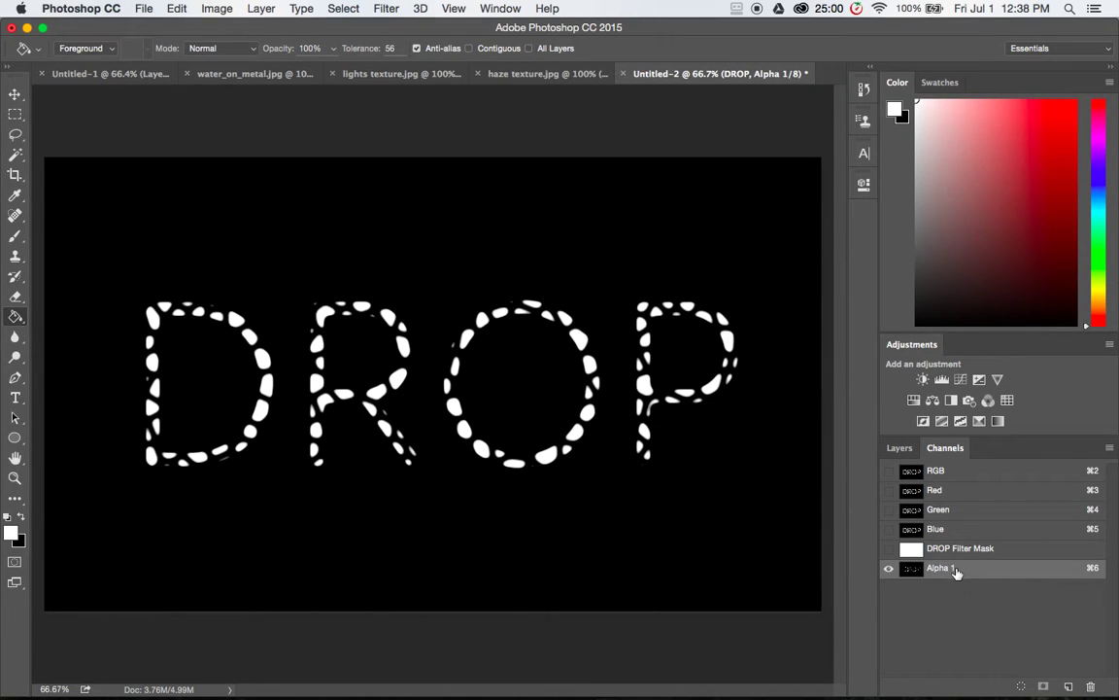
Hide the DROP layer and add a new empty Layer 1 above it.
left_click(964, 472)
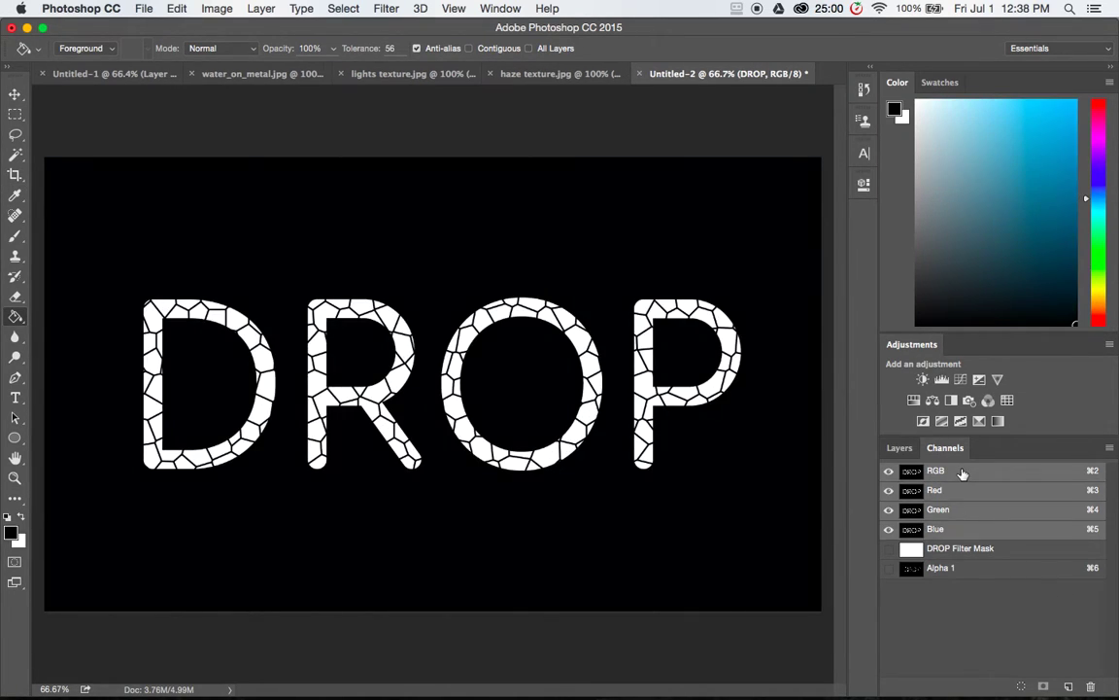
left_click(899, 448)
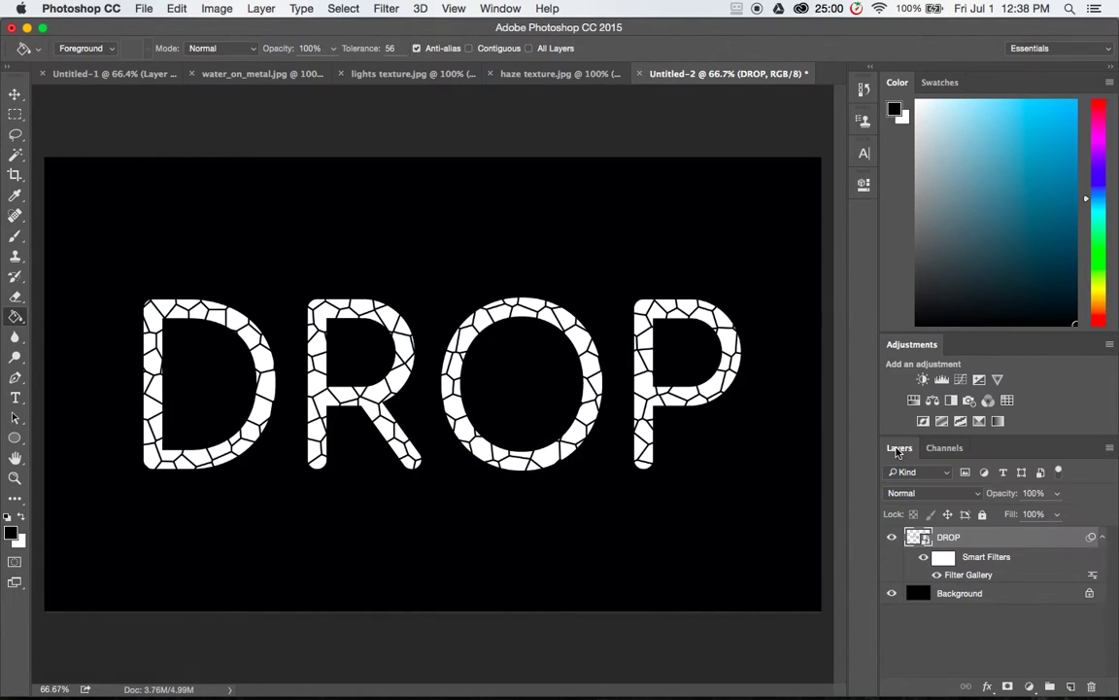
left_click(892, 539)
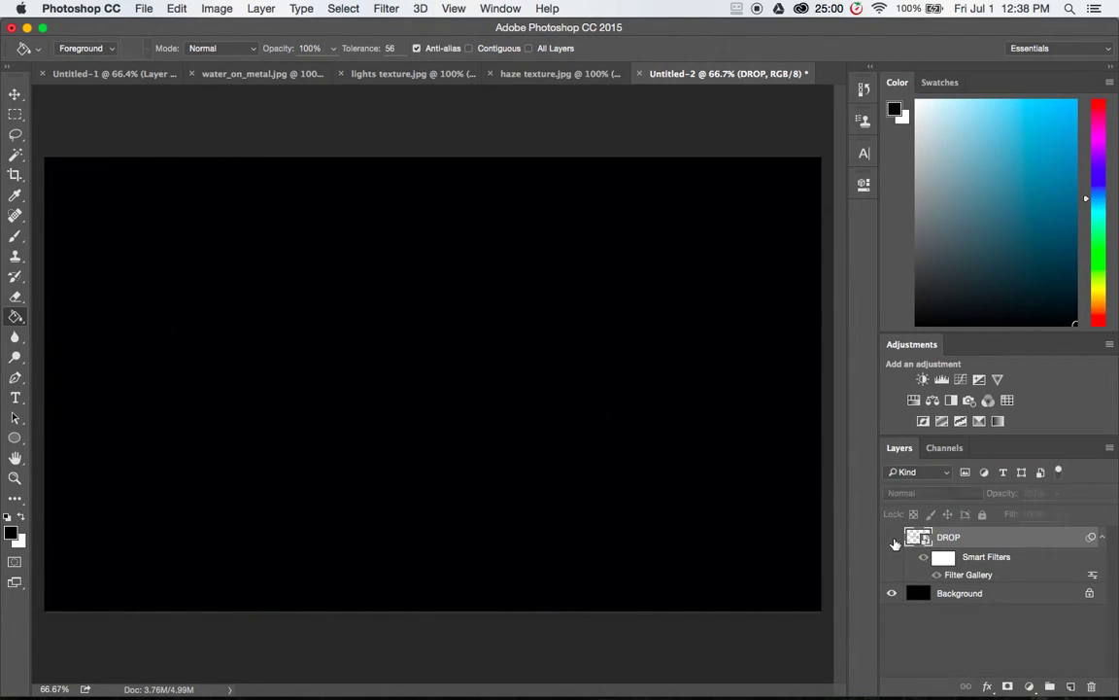
left_click(1071, 686)
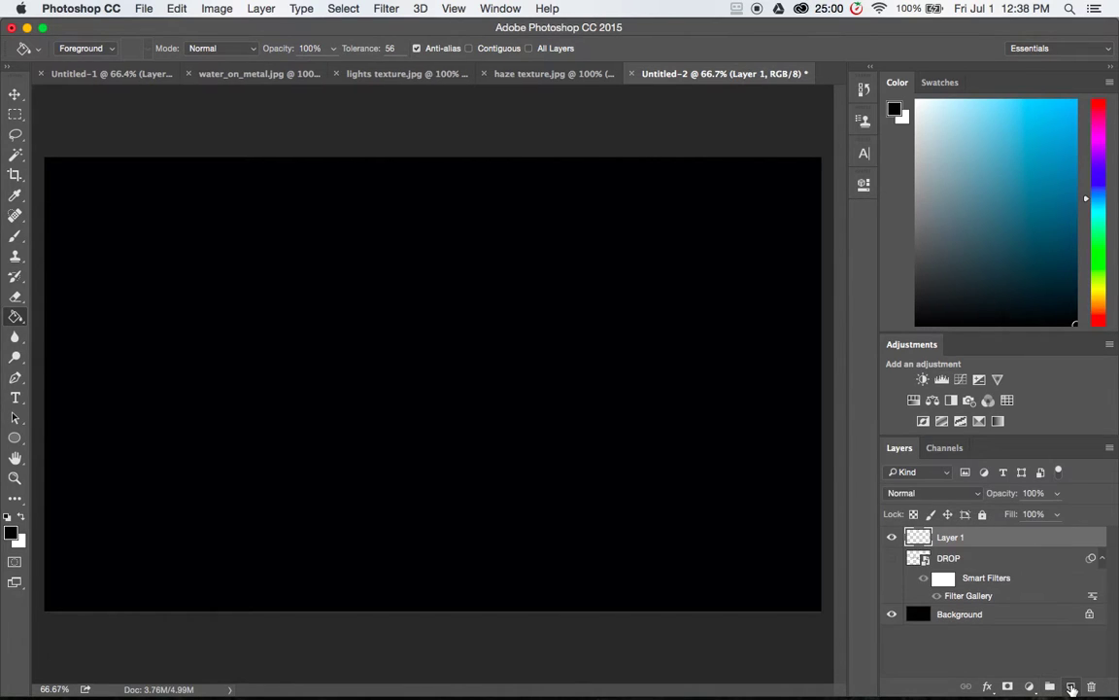
Load the Alpha 1 channel as a selection of the droplet shapes.
left_click(340, 8)
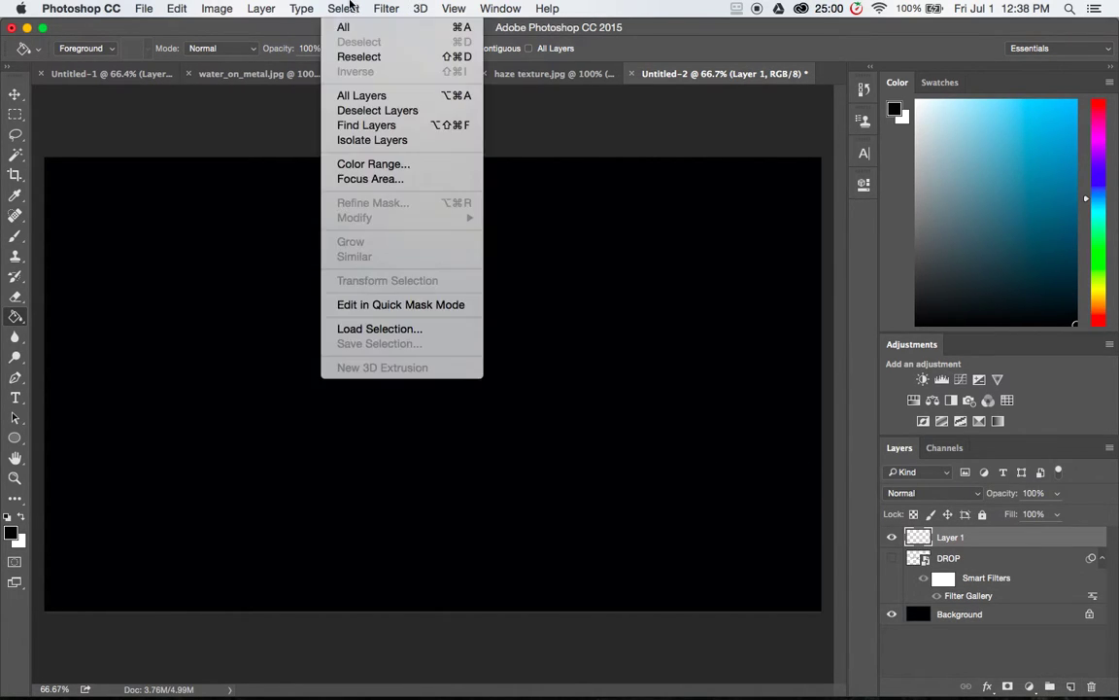
left_click(353, 329)
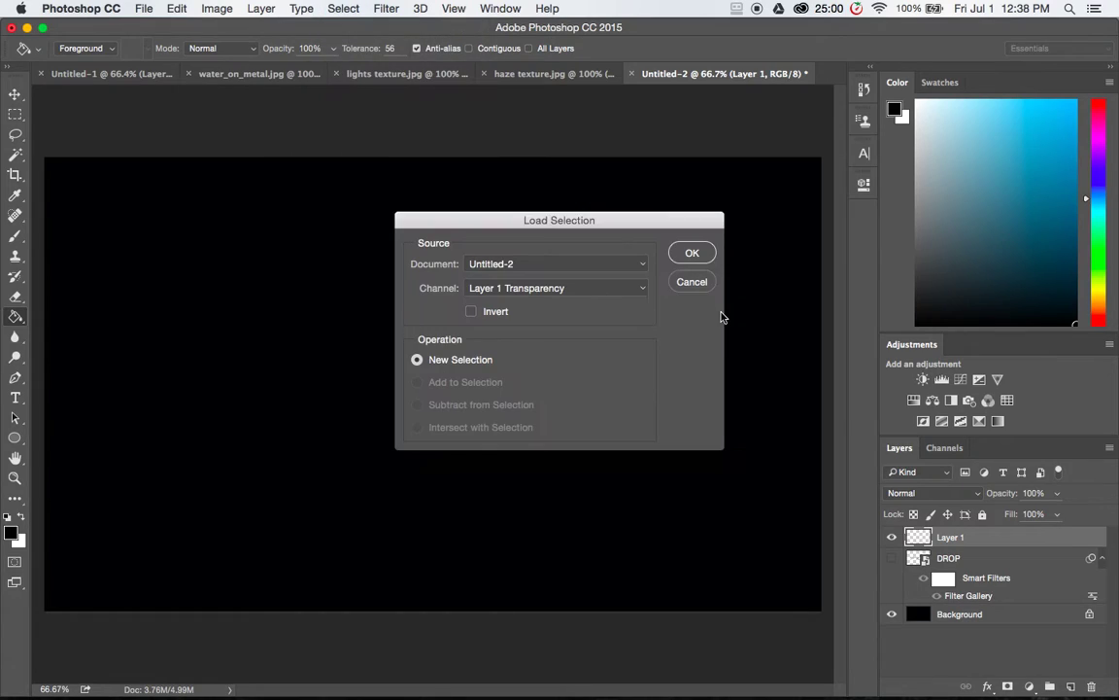
left_click_drag(599, 226, 599, 192)
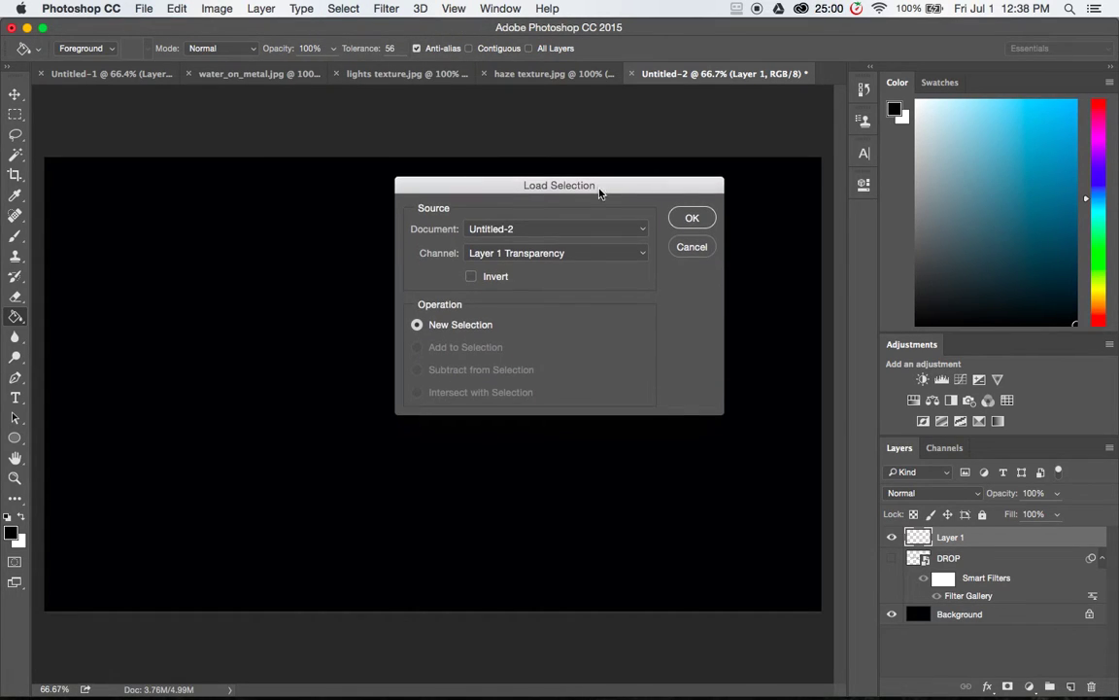
left_click(590, 250)
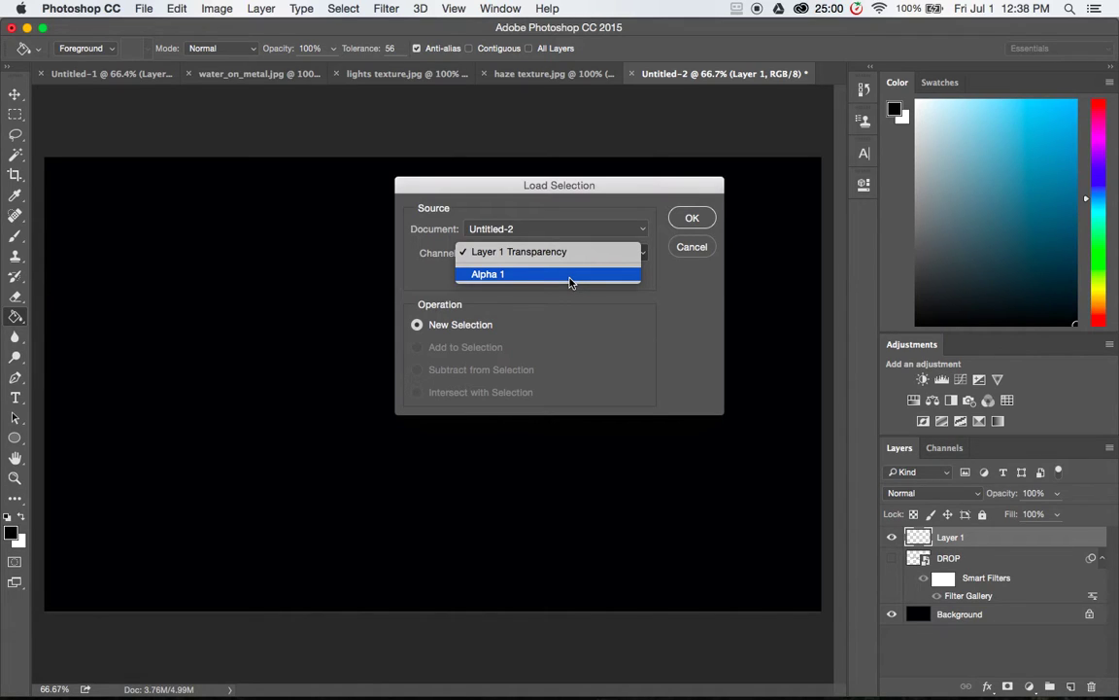
left_click(570, 279)
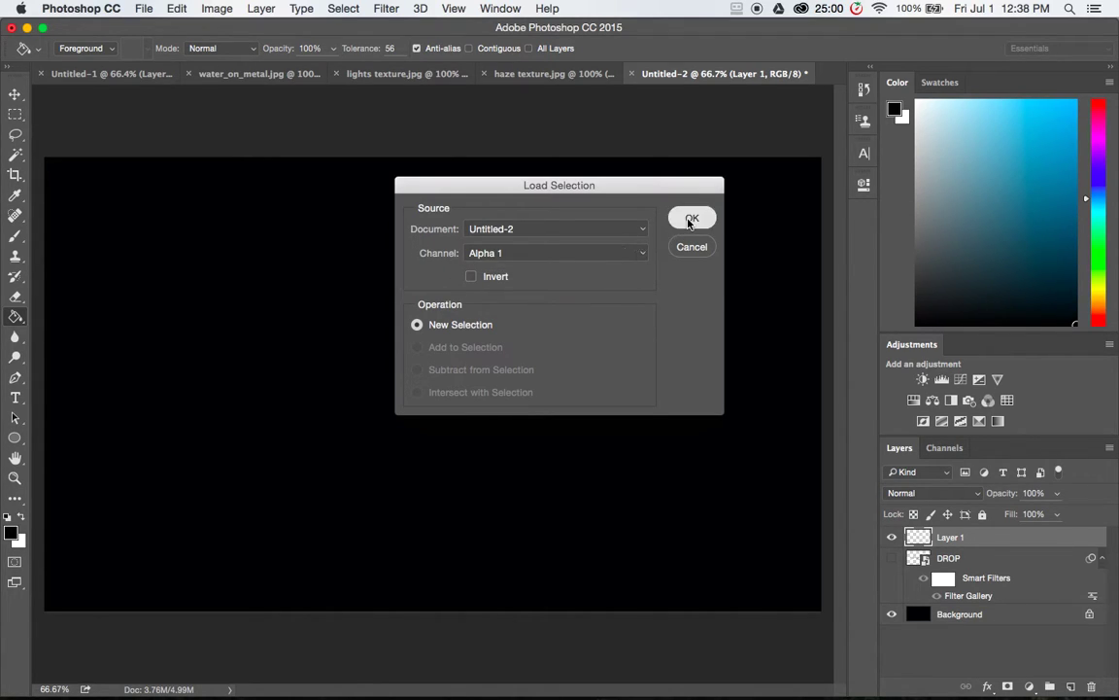
left_click(690, 219)
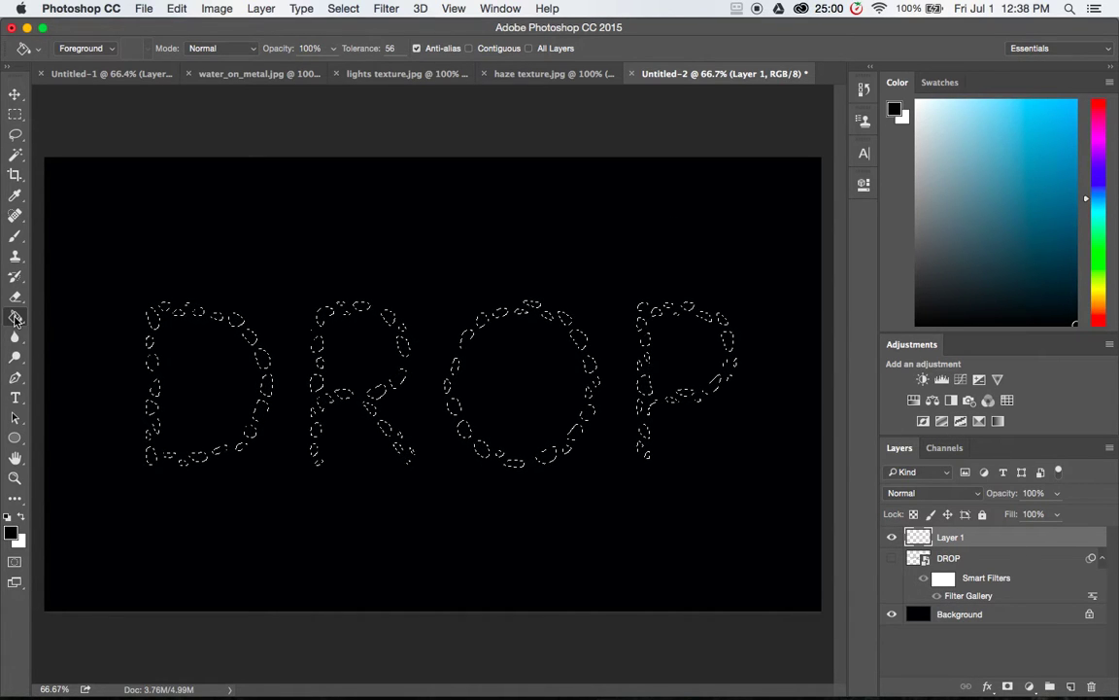
Fill the droplet selection with white on Layer 1 and deselect.
key("x")
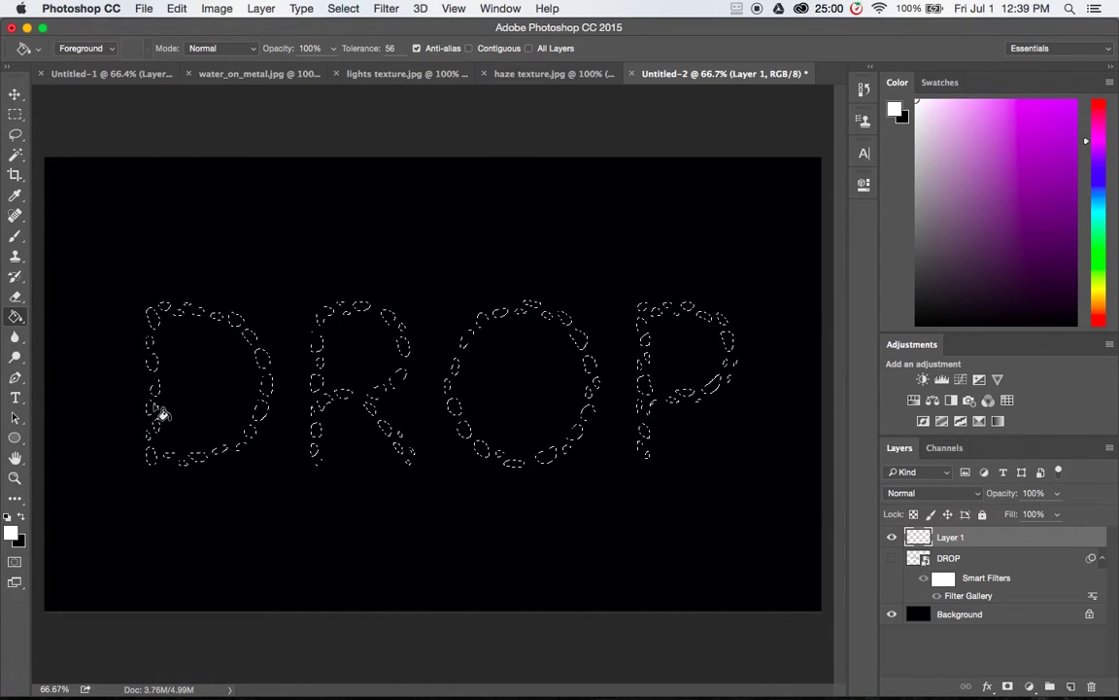
left_click(155, 365)
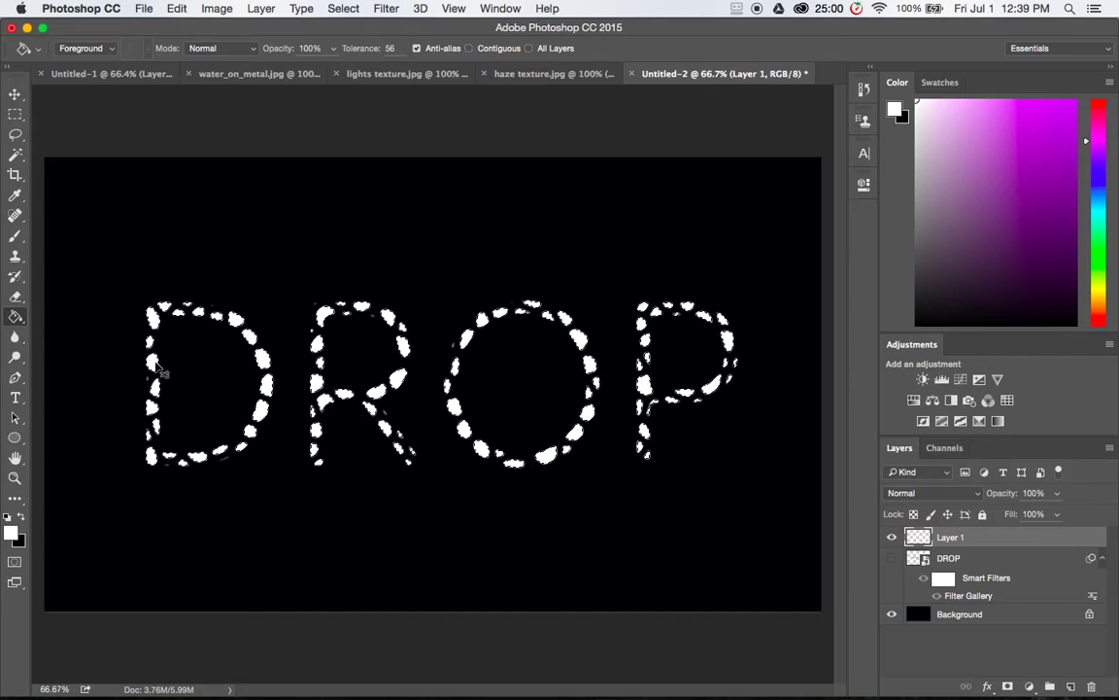
key("super+d")
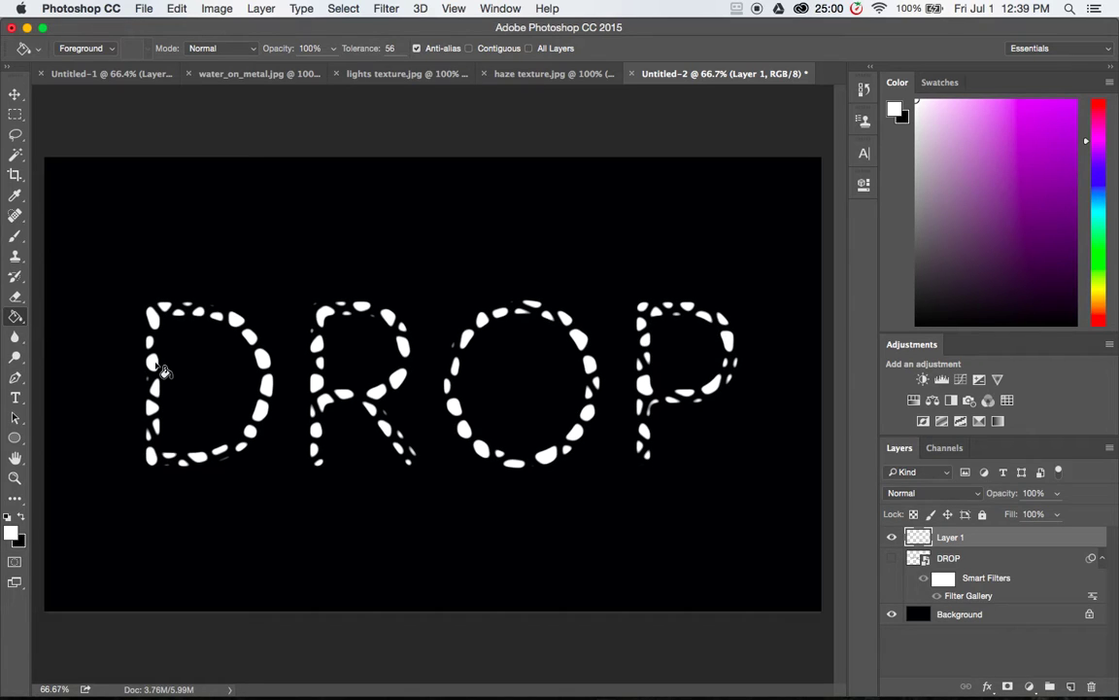
Rename Layer 1 to DROP 1 and set its fill to 0%.
double_click(953, 537)
type("DROP 1")
key("Return")
left_click(1057, 514)
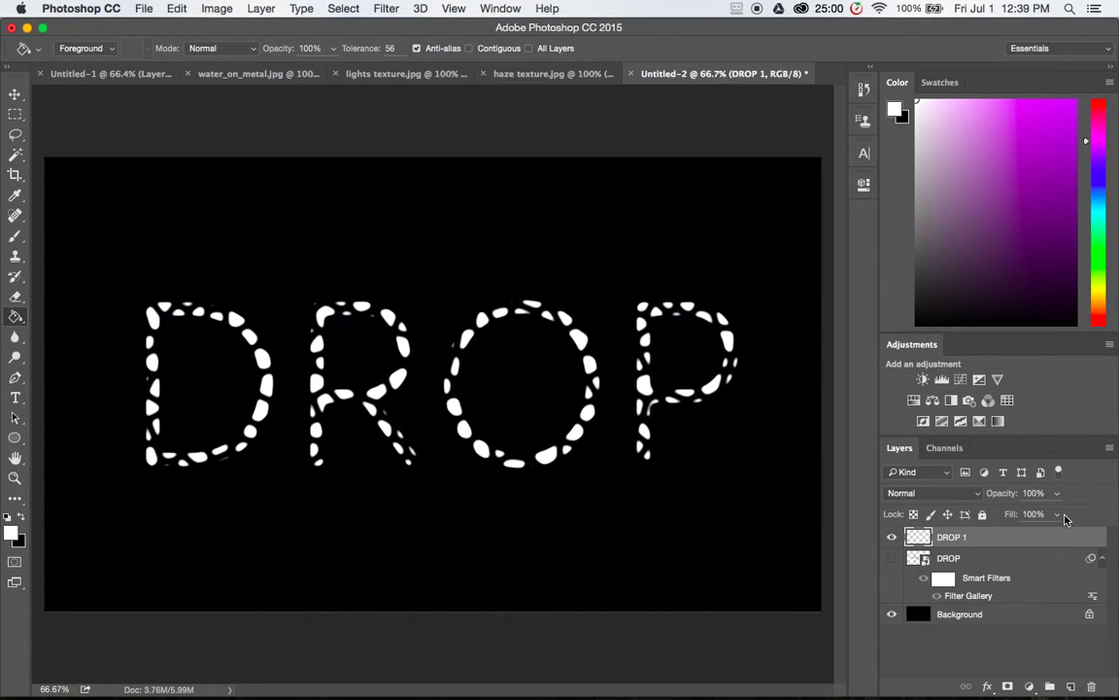
left_click_drag(1059, 532, 981, 537)
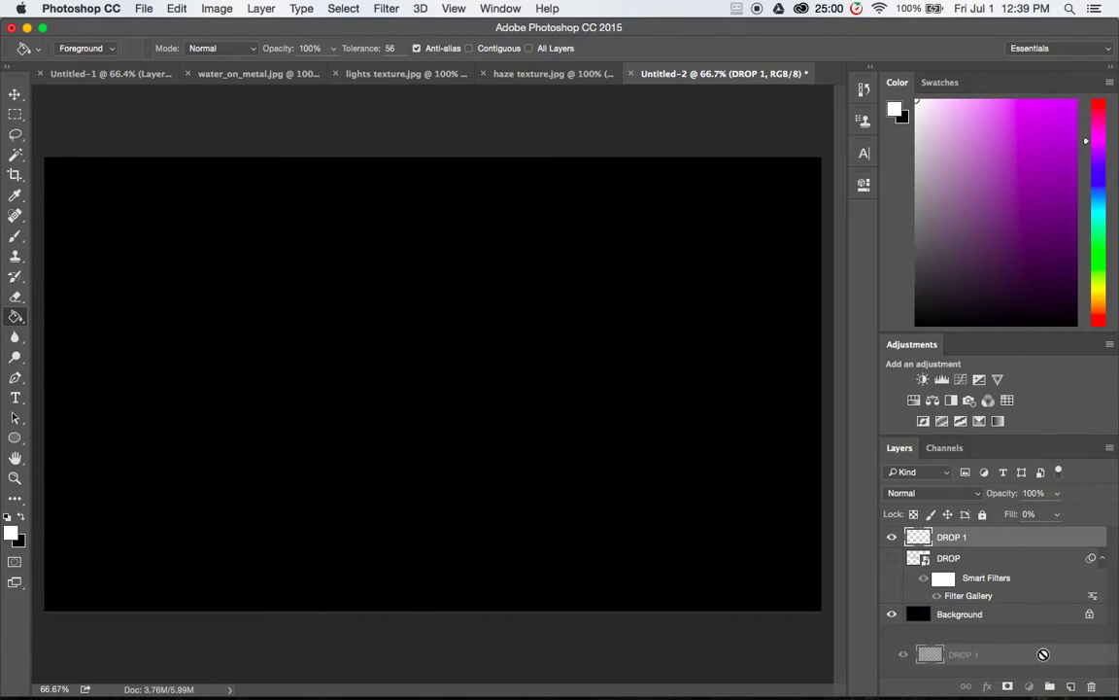
Duplicate DROP 1 as DROP 2 and set its fill to 0%.
key("super+j")
double_click(983, 538)
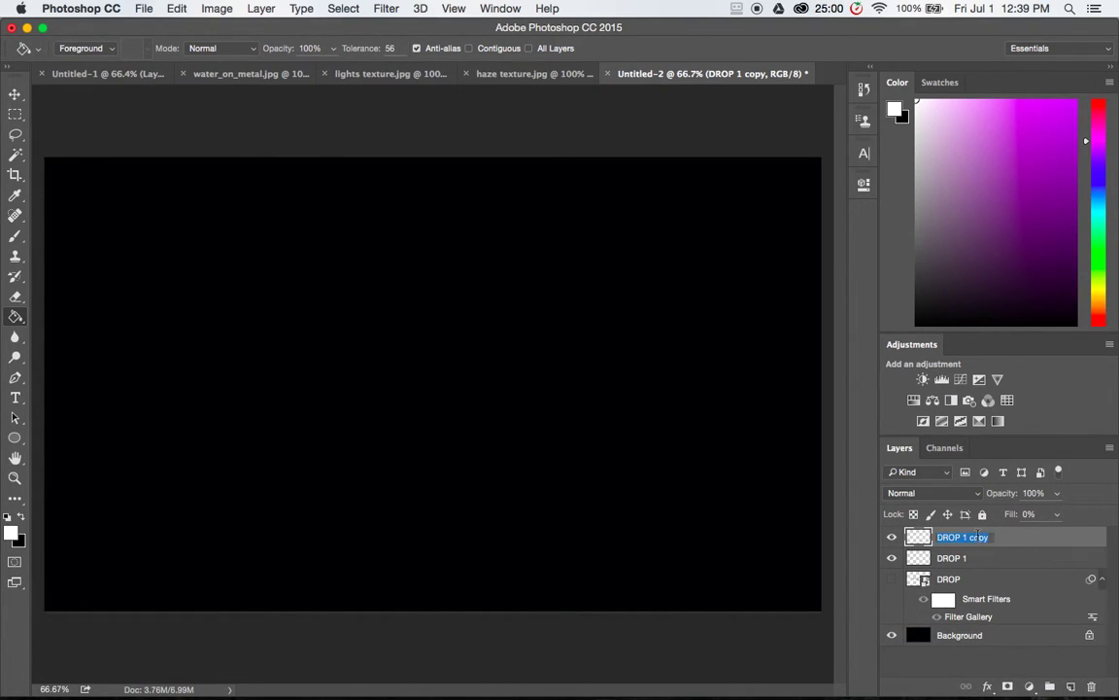
key("BackSpace")
key("super+z")
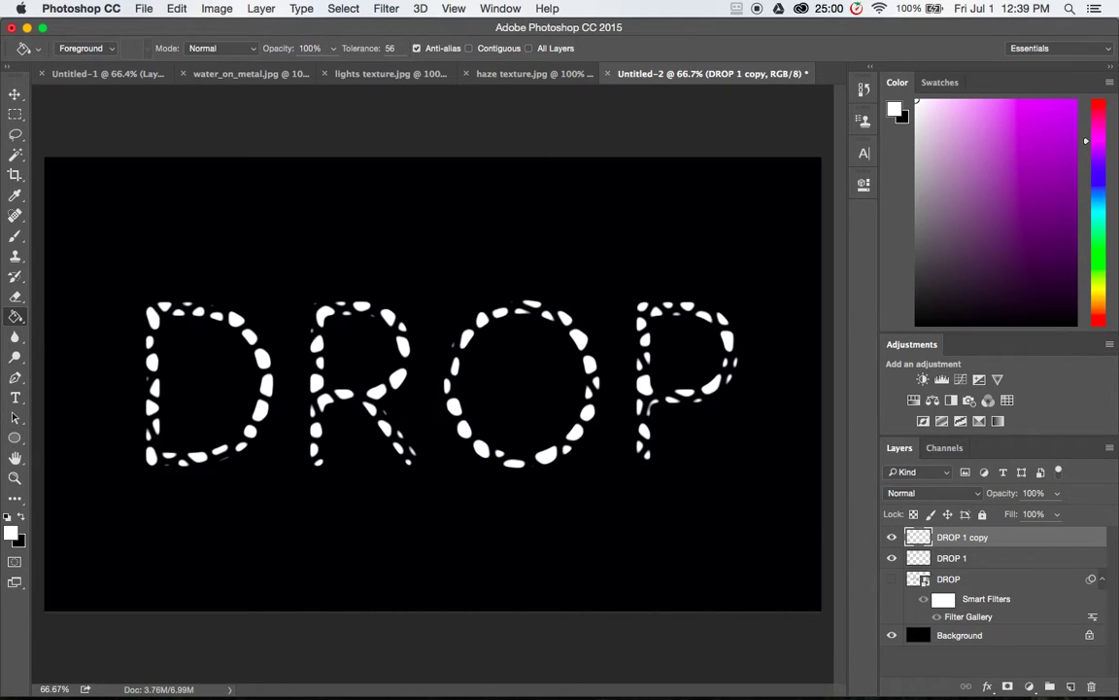
double_click(980, 537)
key("BackSpace")
key("BackSpace")
key("BackSpace")
key("BackSpace")
key("BackSpace")
key("BackSpace")
type("2")
key("Return")
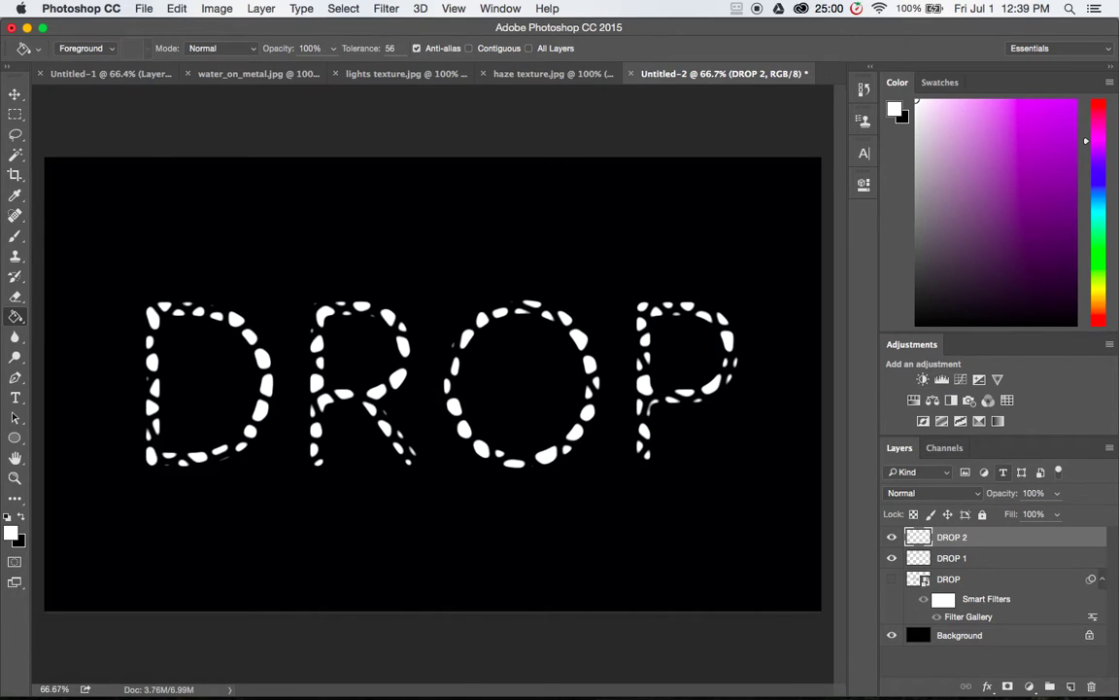
left_click_drag(1057, 514, 896, 534)
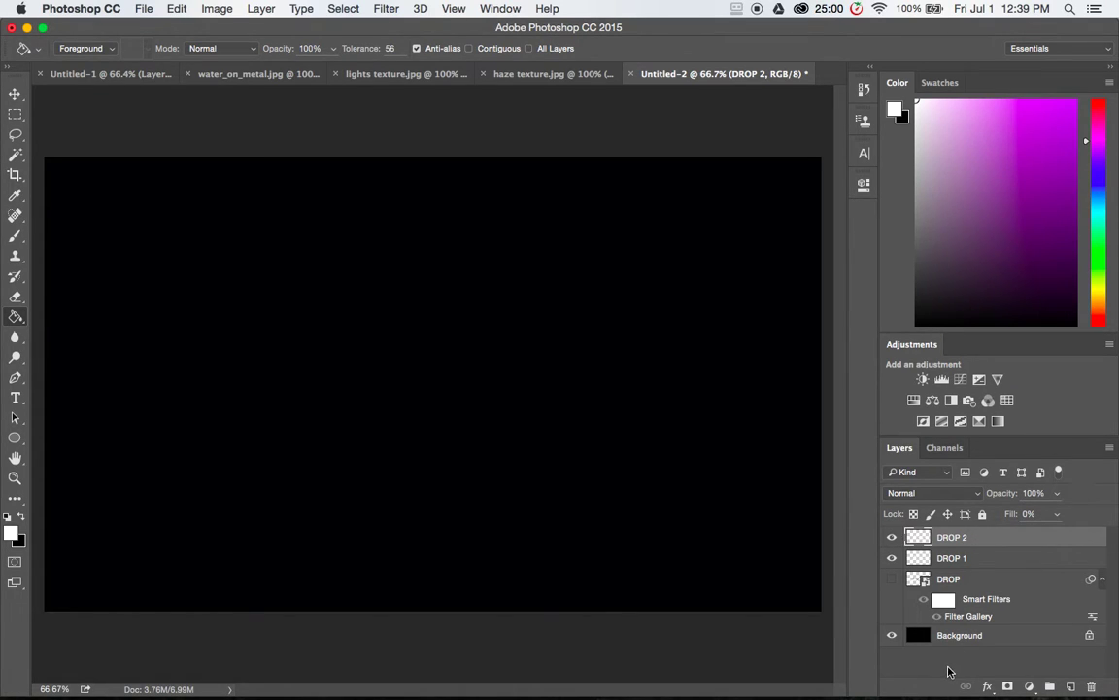
Drag water_on_metal.jpg into the DROP document and scale it to fill the canvas.
left_click(17, 94)
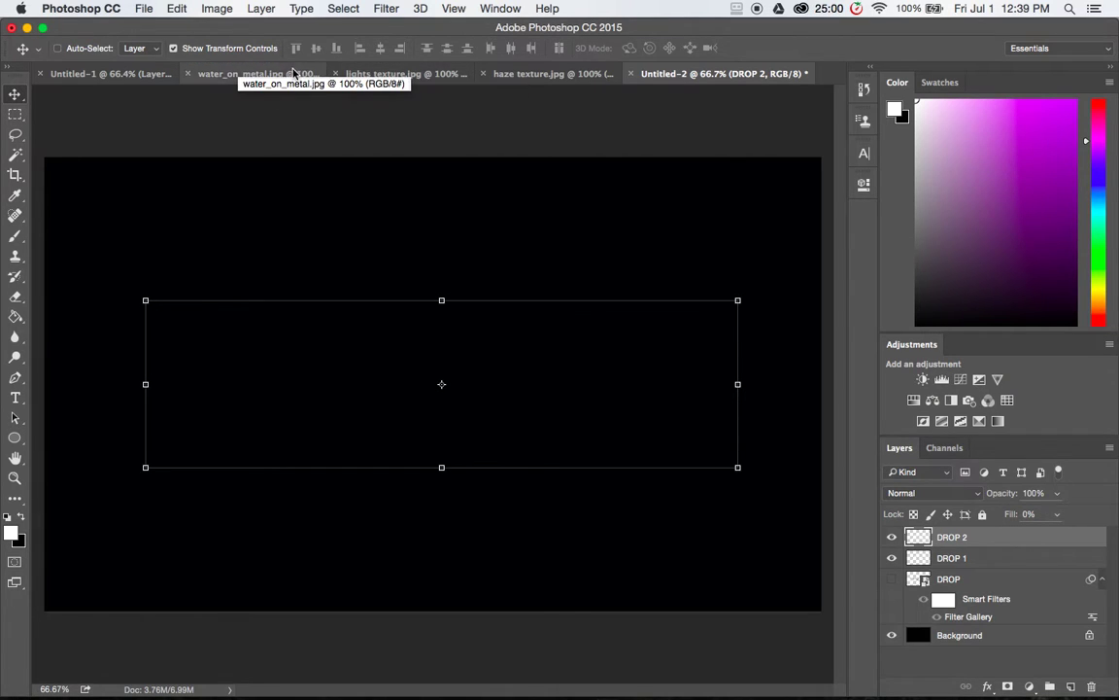
left_click(258, 73)
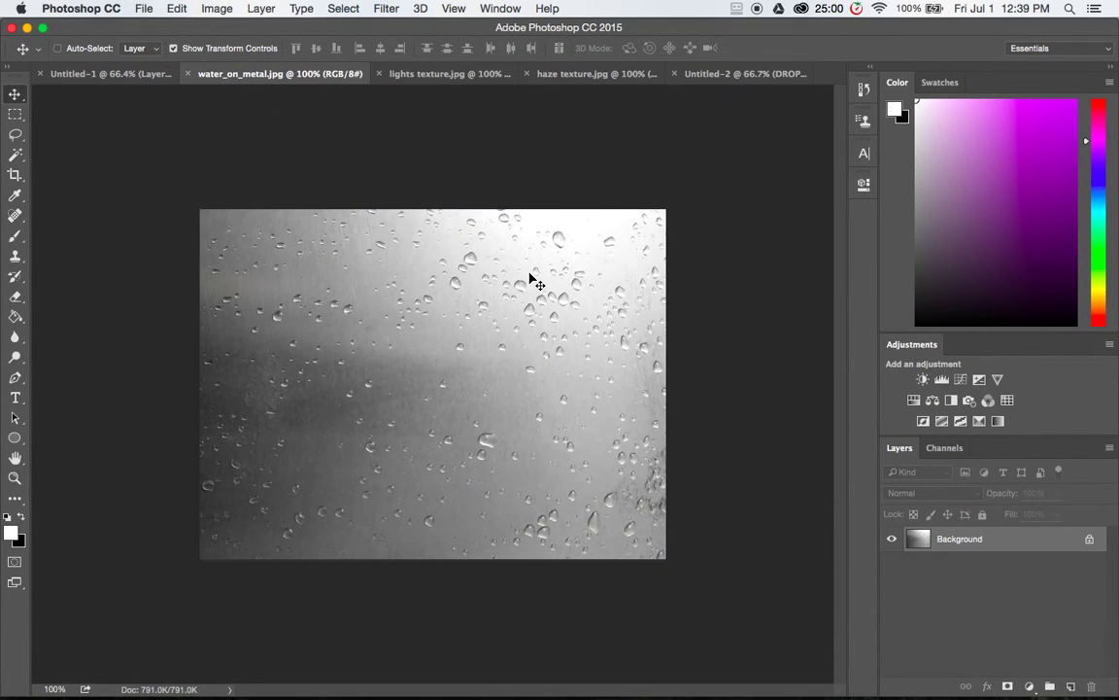
left_click_drag(594, 255, 313, 190)
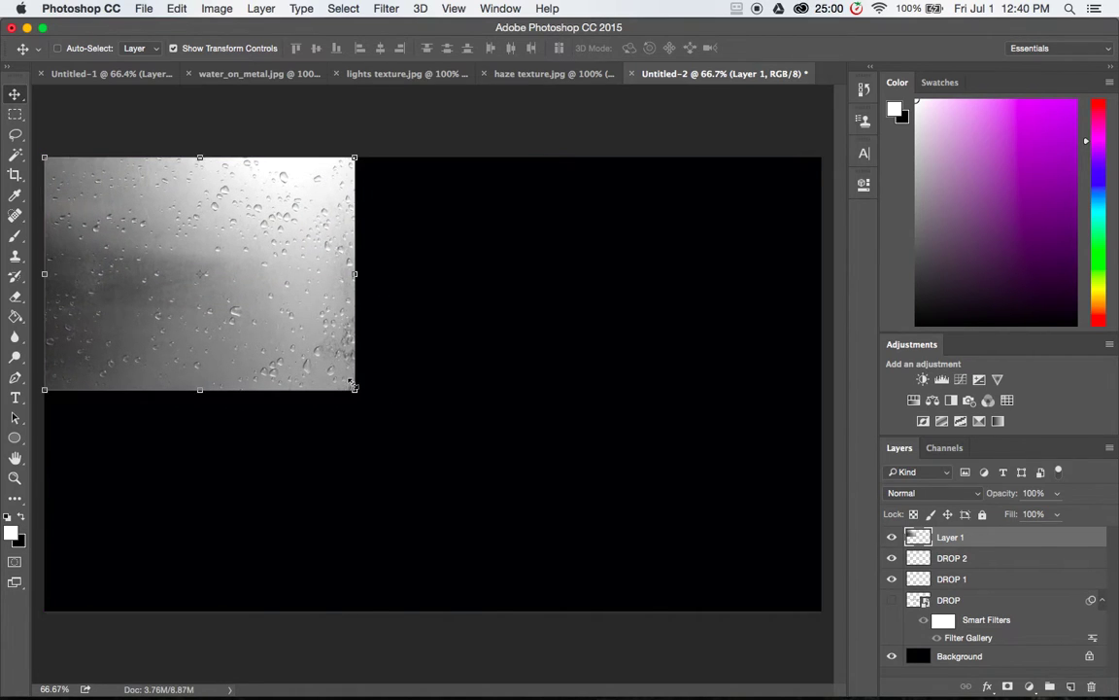
left_click_drag(355, 390, 822, 607)
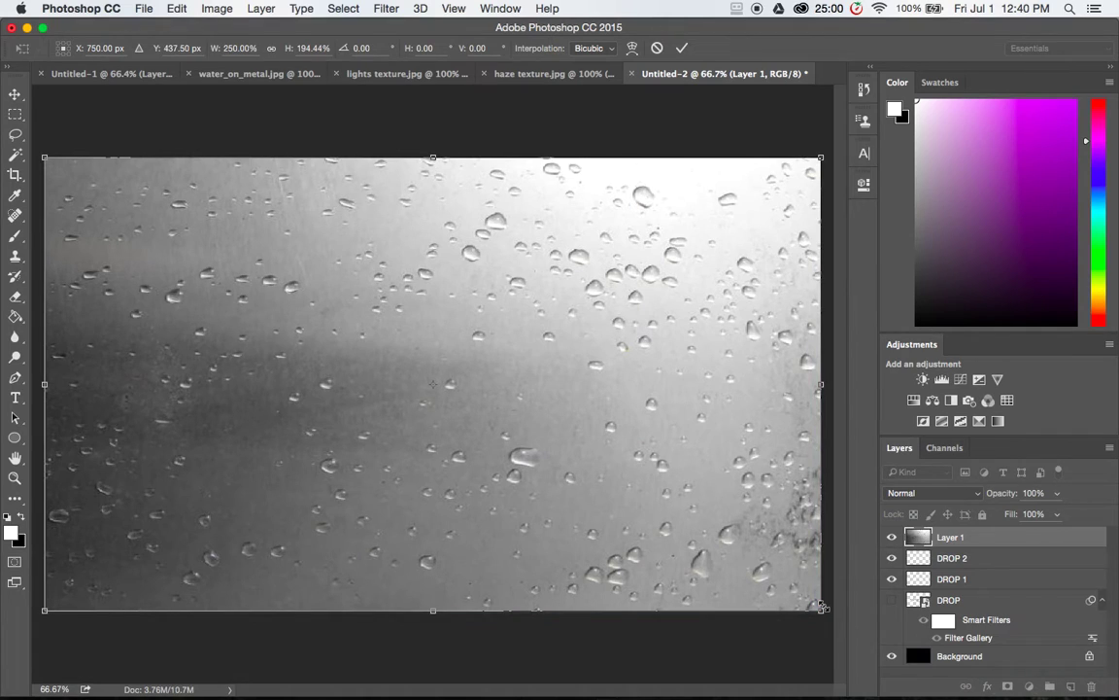
key("Return")
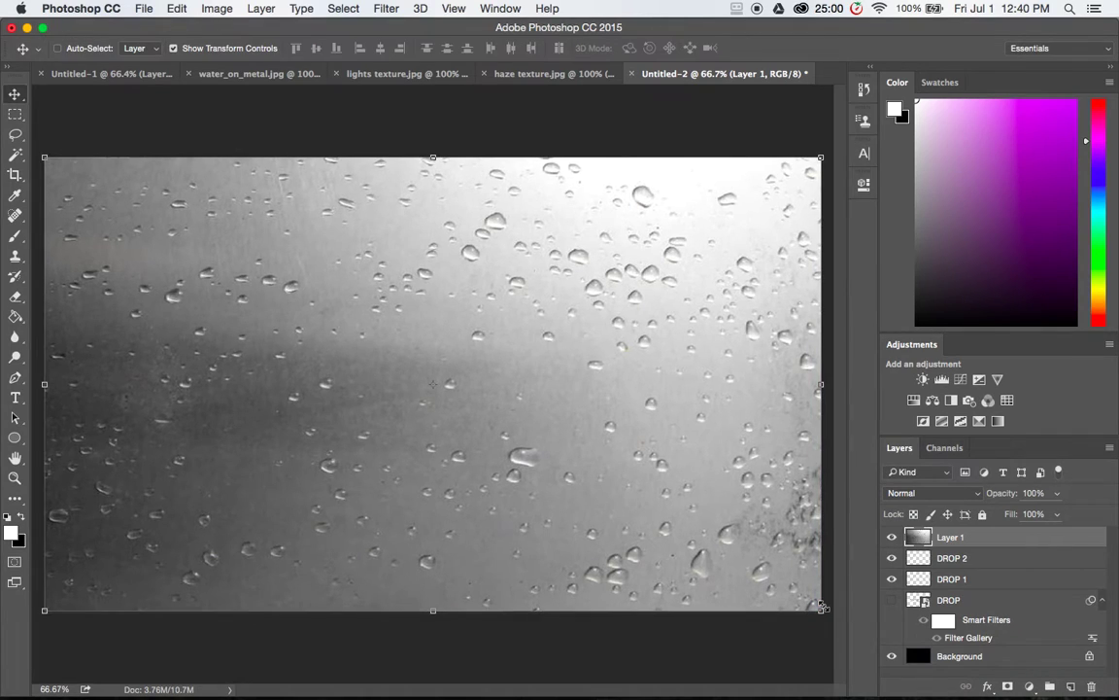
Move Layer 1 beneath the DROP layers and hide the Background layer.
double_click(987, 540)
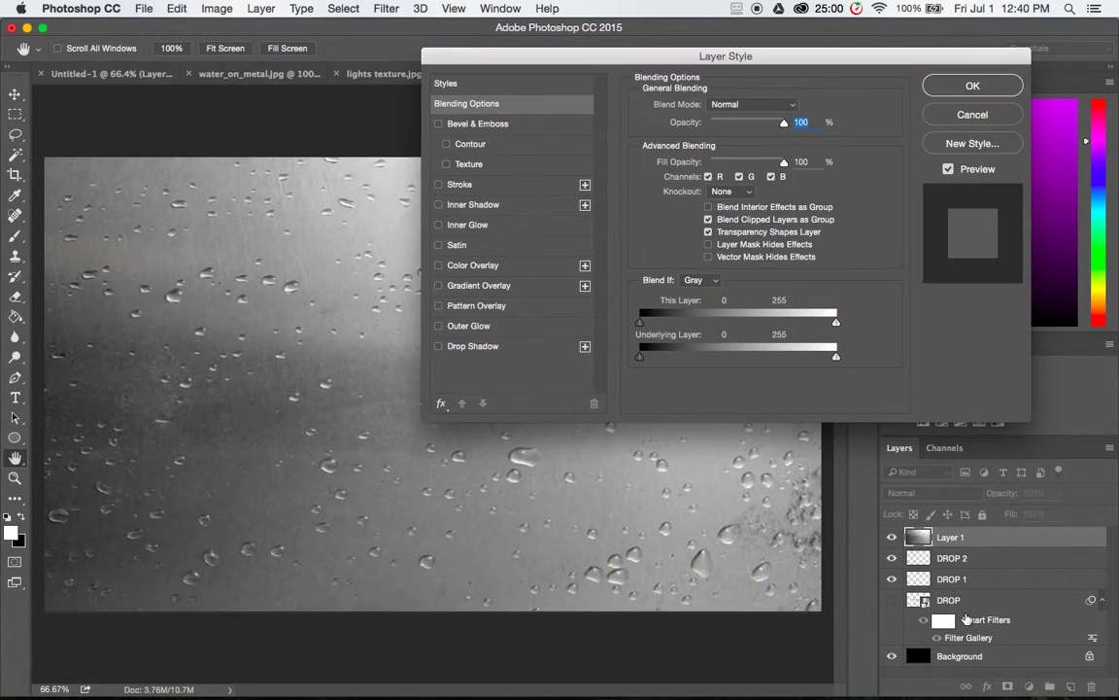
left_click(972, 112)
left_click_drag(992, 541, 976, 640)
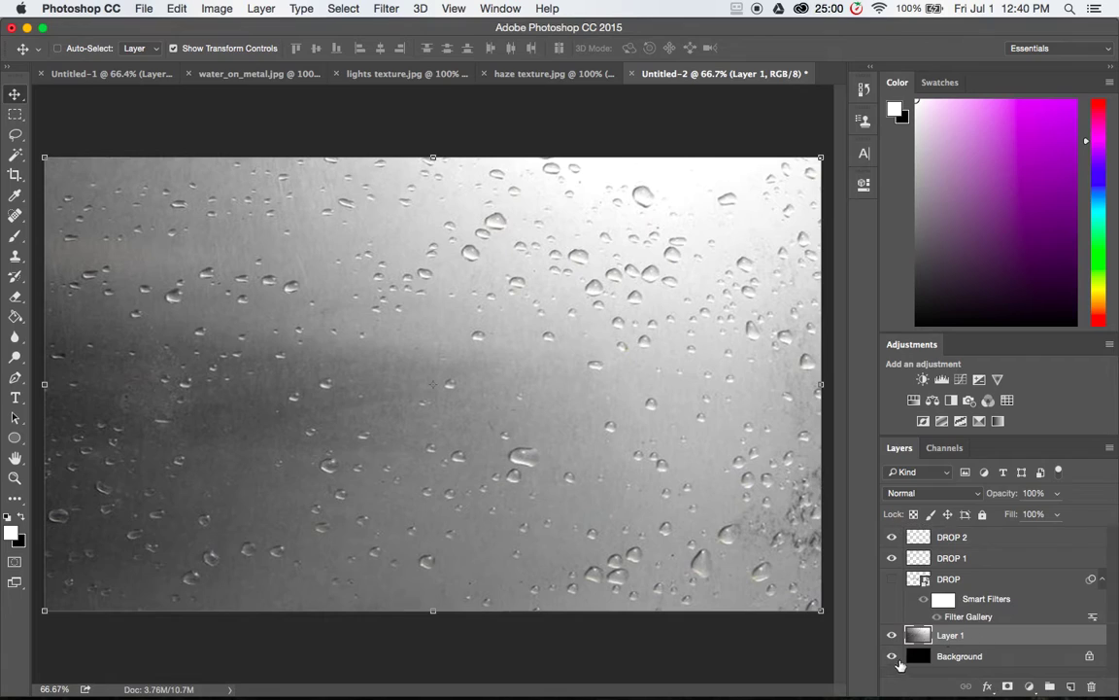
left_click(892, 657)
Enable Bevel & Emboss on DROP 1 through Blending Options (Inner Bevel, Smooth, 15 px).
left_click(980, 562)
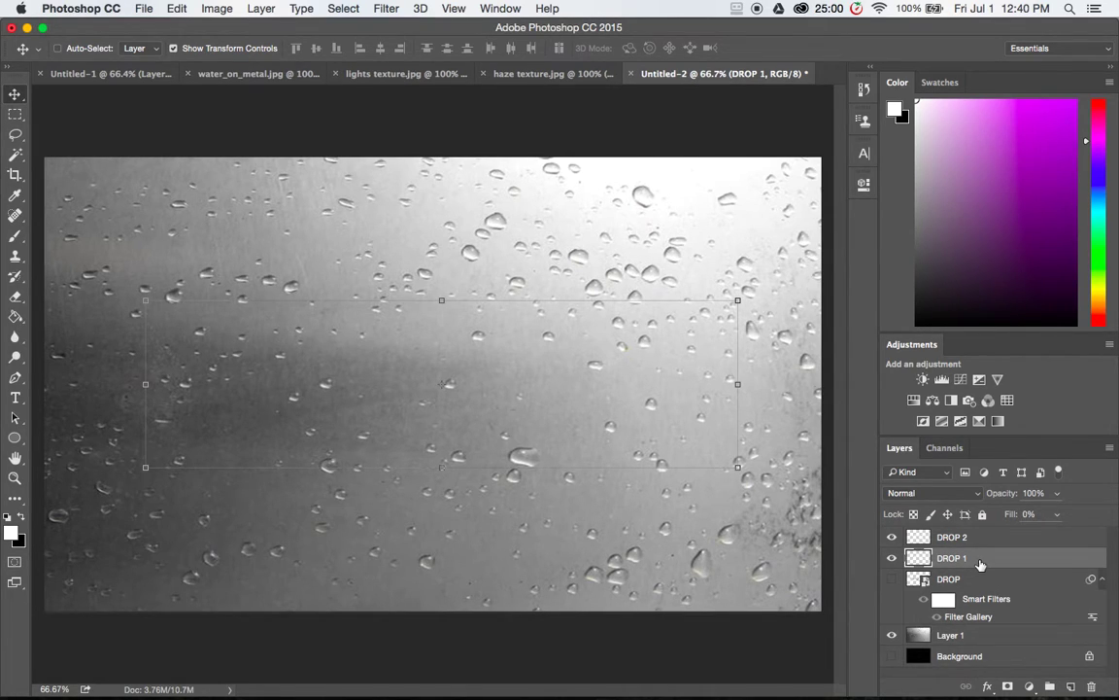
right_click(979, 564)
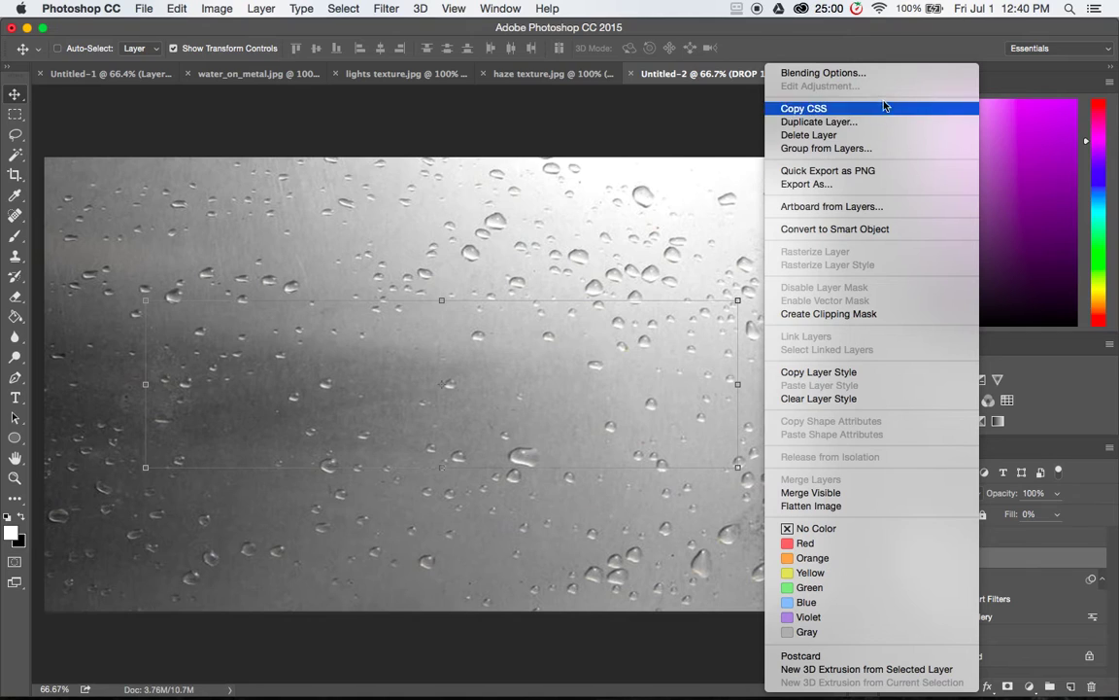
left_click(870, 75)
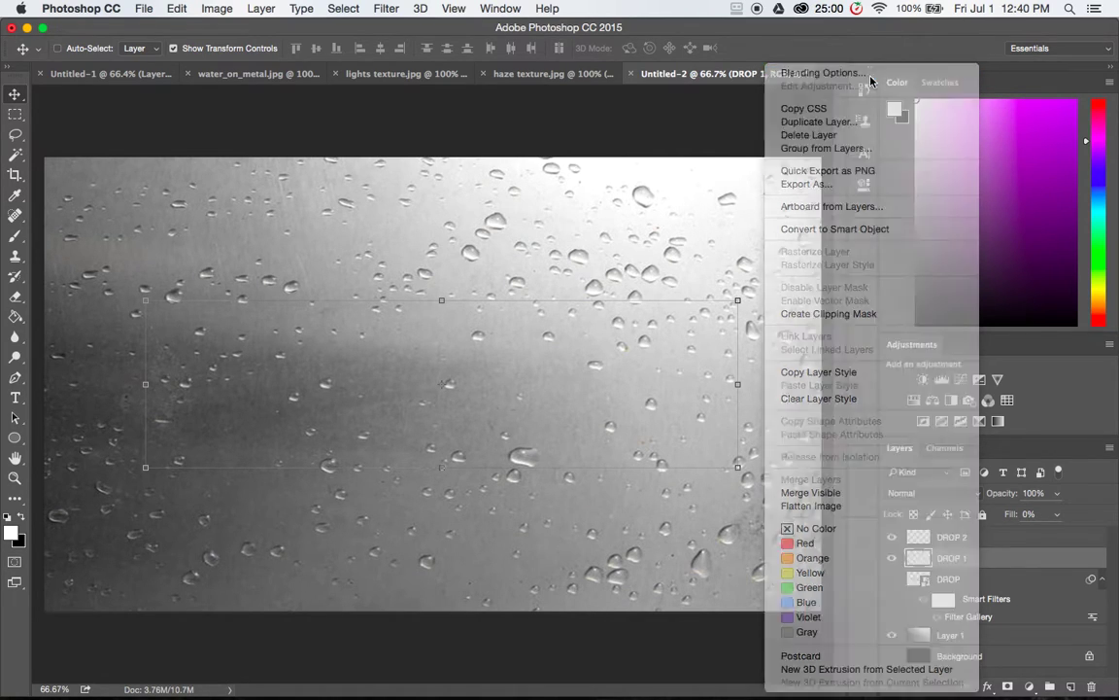
left_click_drag(790, 68, 818, 60)
left_click(496, 117)
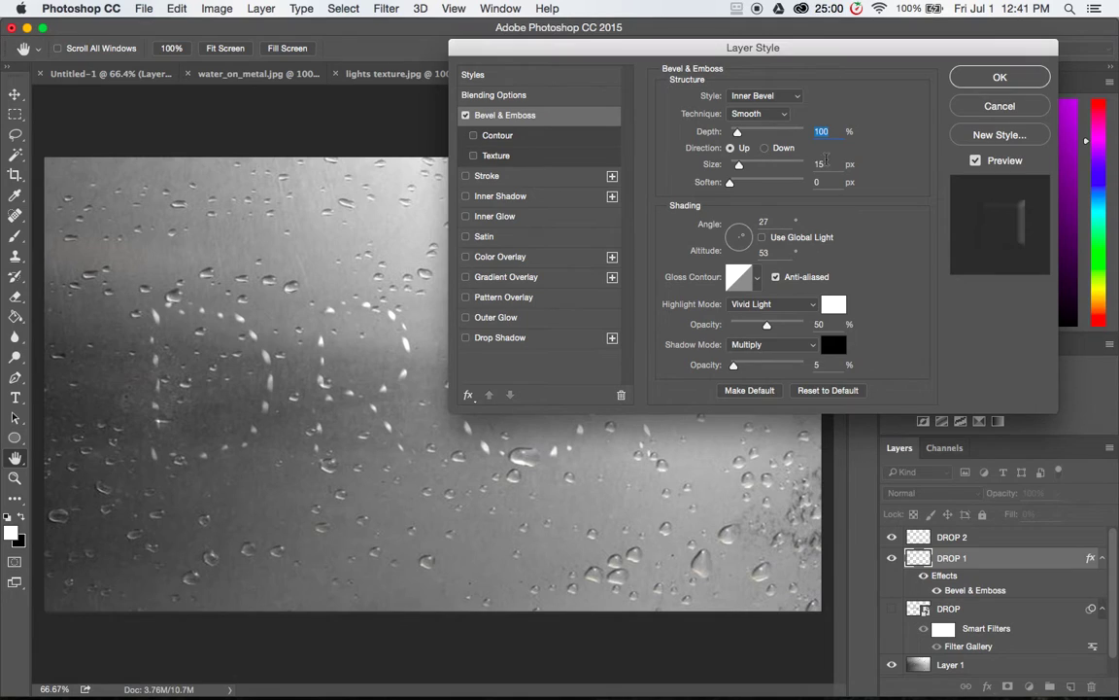
Change the DROP 1 bevel to Size 7 px, Angle 180° and Shadow Opacity 15%.
left_click(824, 164)
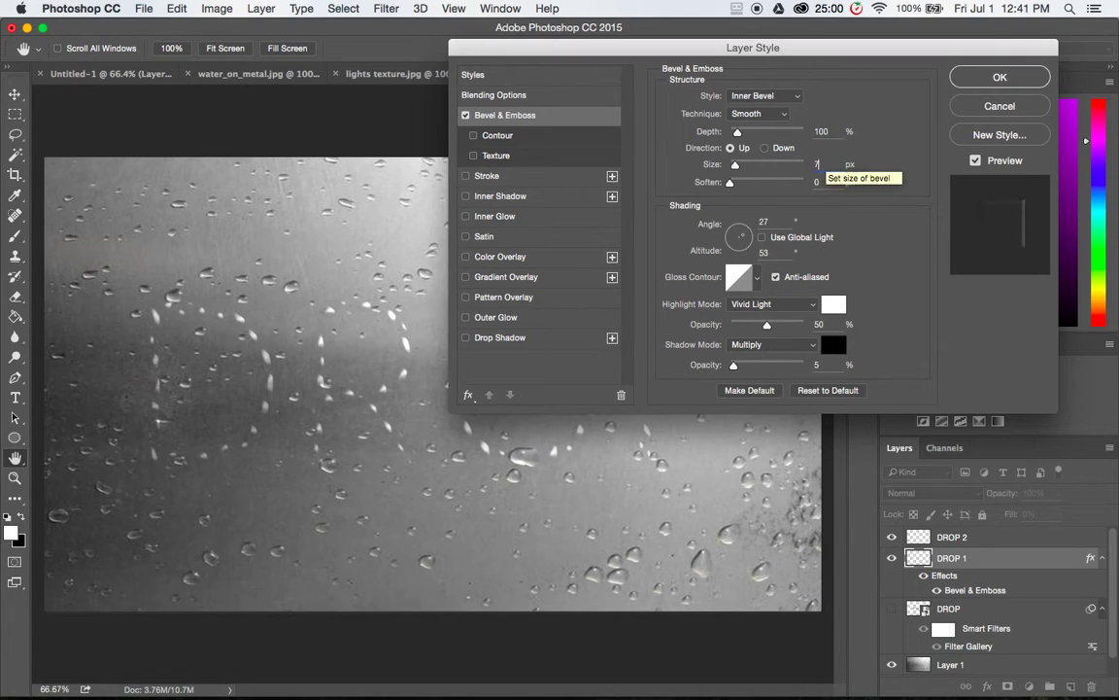
type("7")
key("Tab")
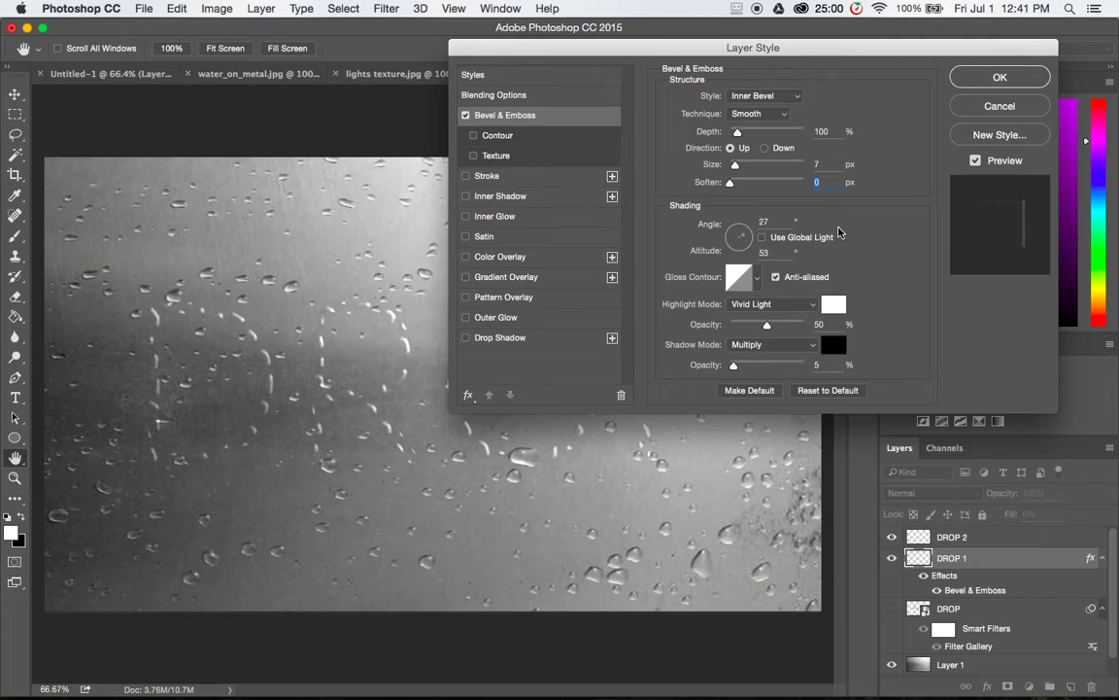
left_click(773, 222)
type("180")
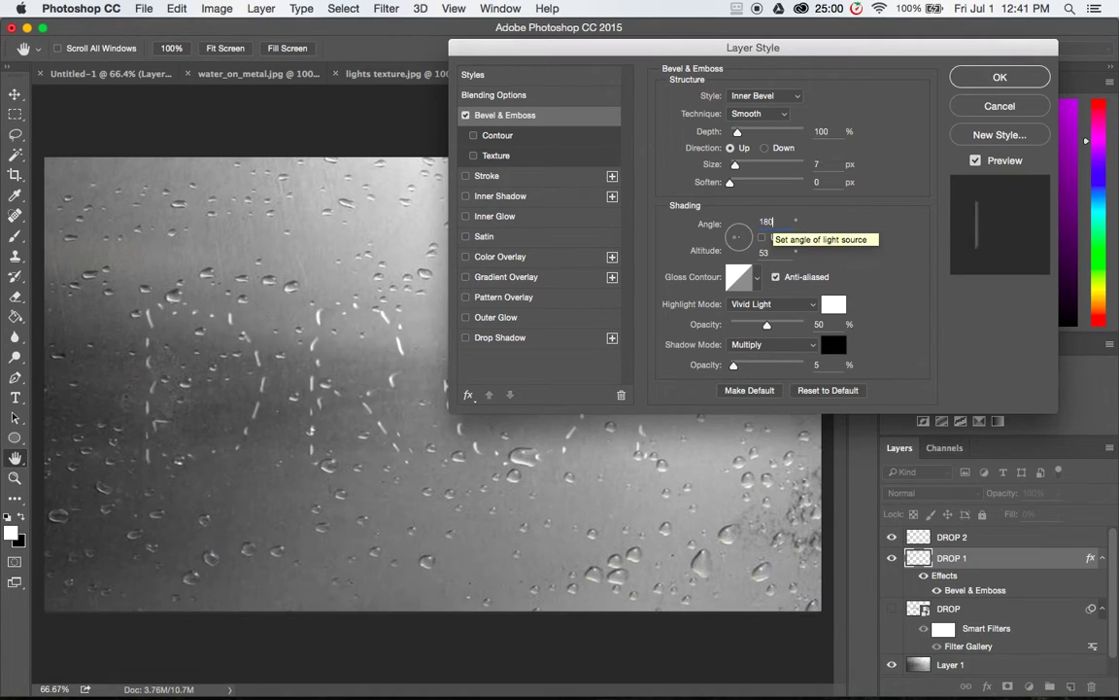
key("Tab")
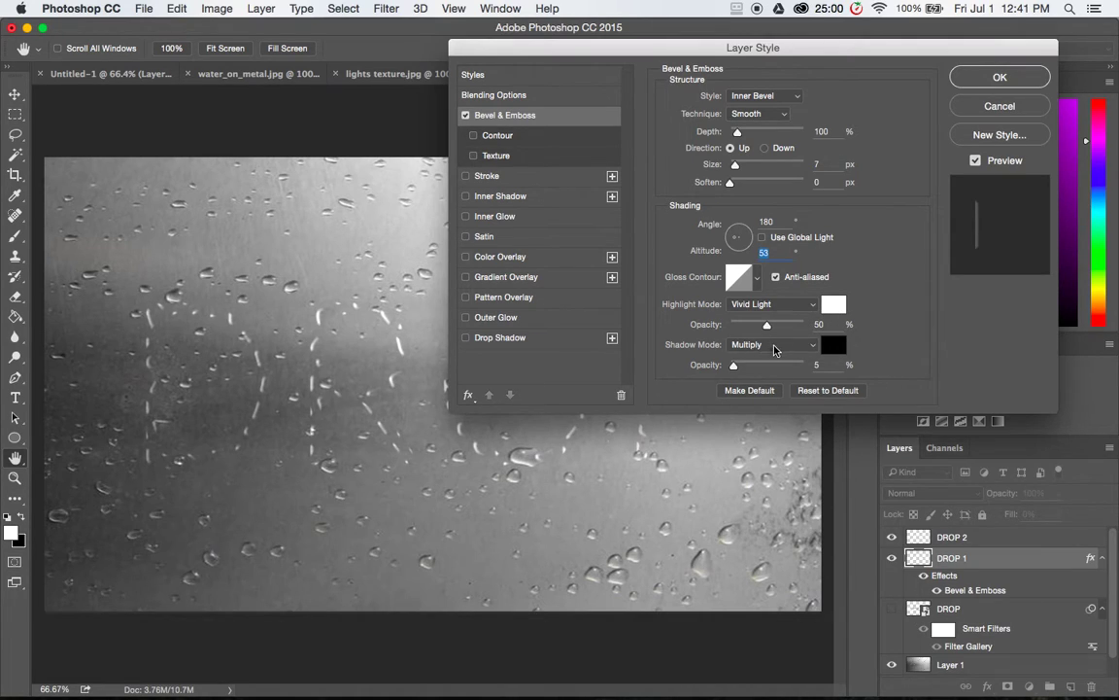
left_click(817, 365)
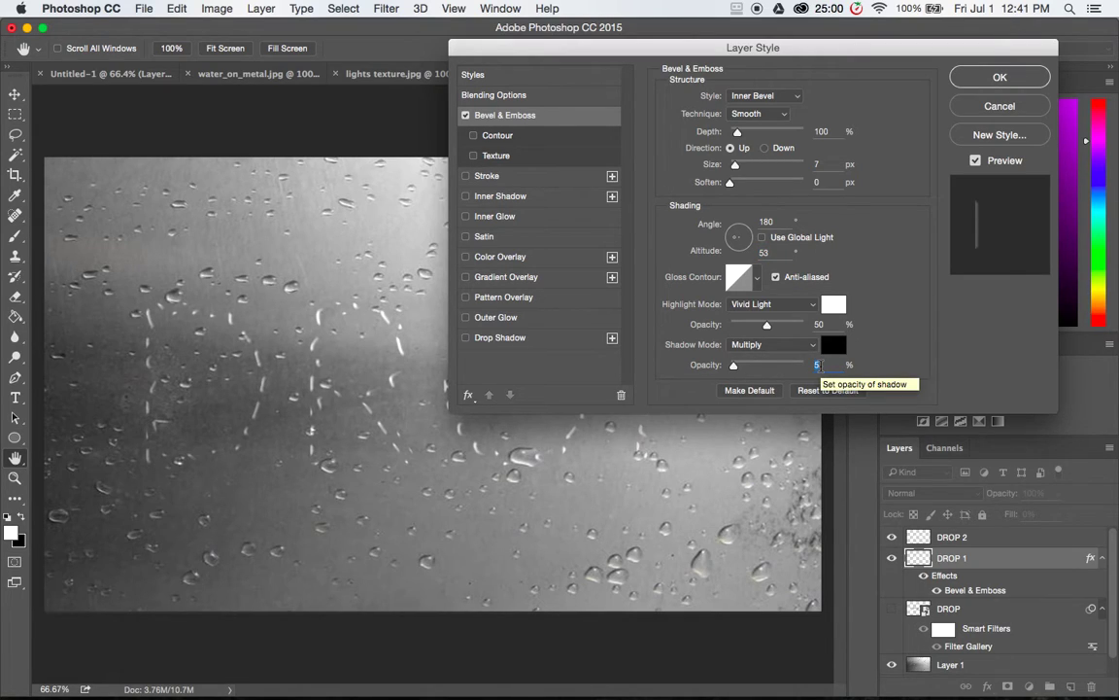
type("15")
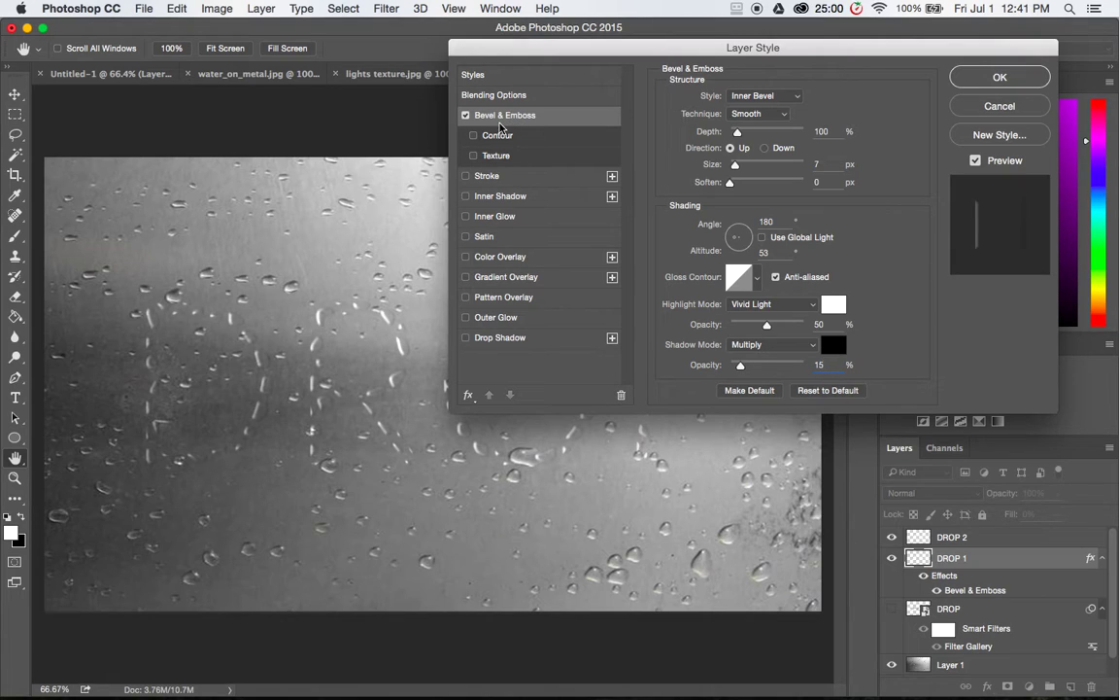
Turn on an anti-aliased Contour for the DROP 1 bevel with Range 50%.
left_click(473, 136)
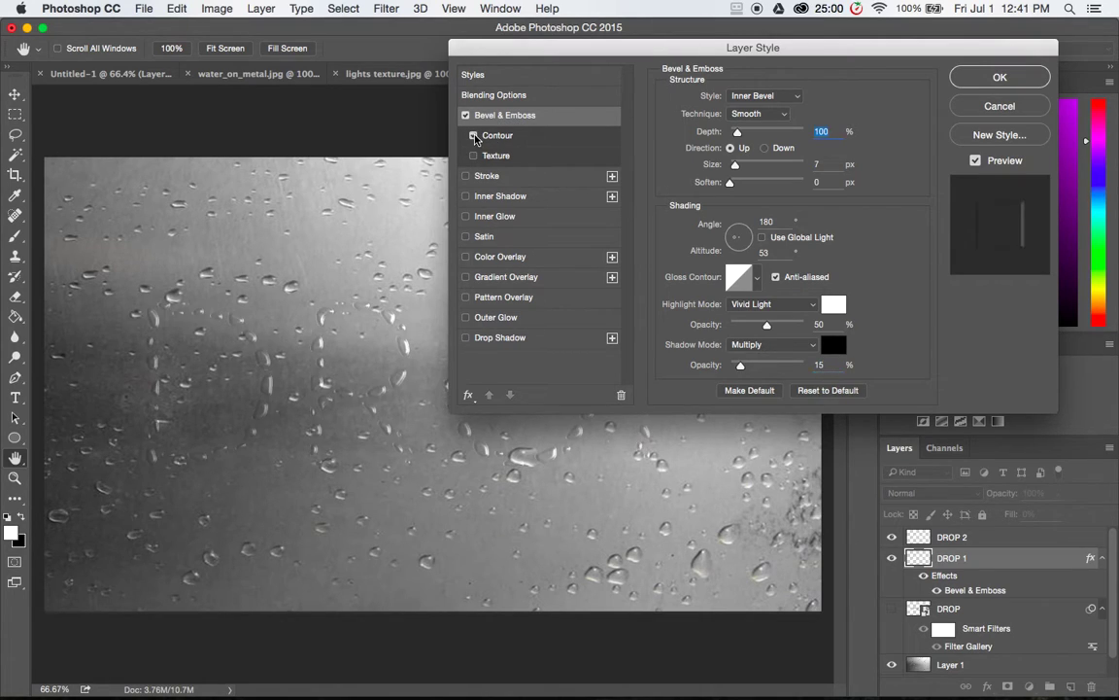
left_click(518, 139)
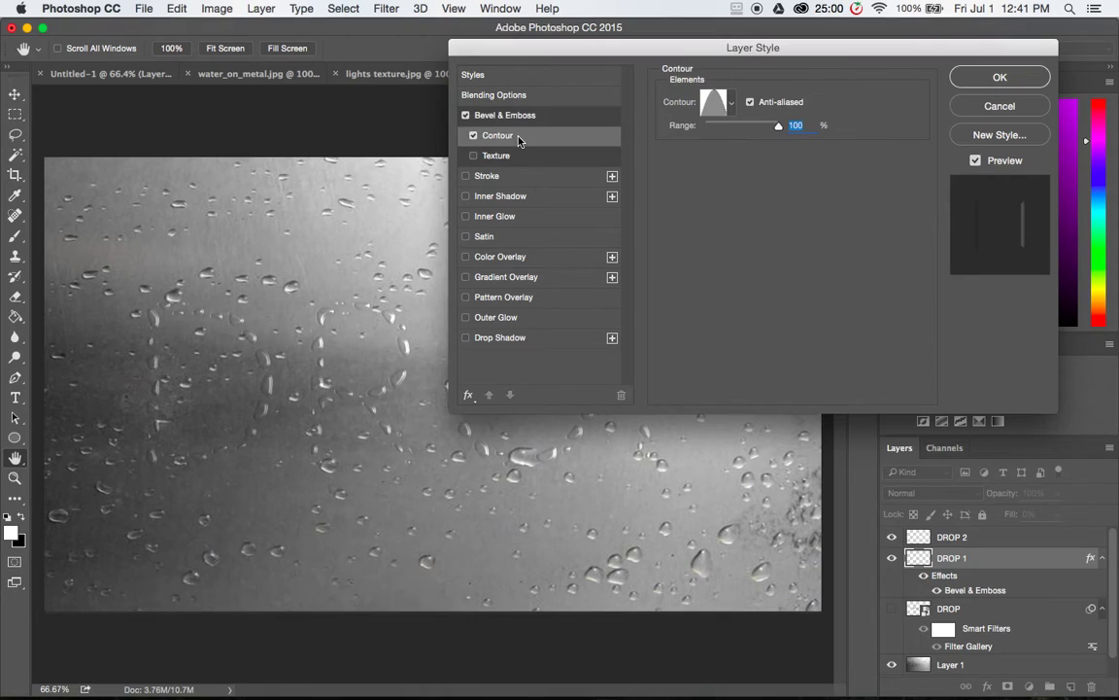
left_click(732, 102)
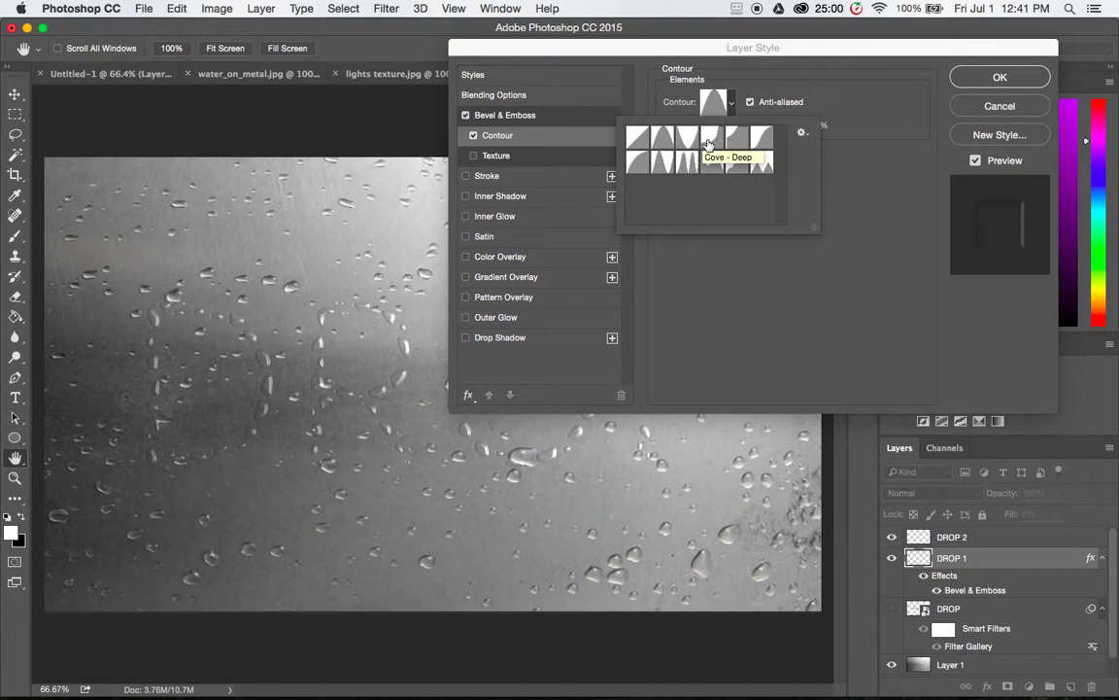
left_click(883, 160)
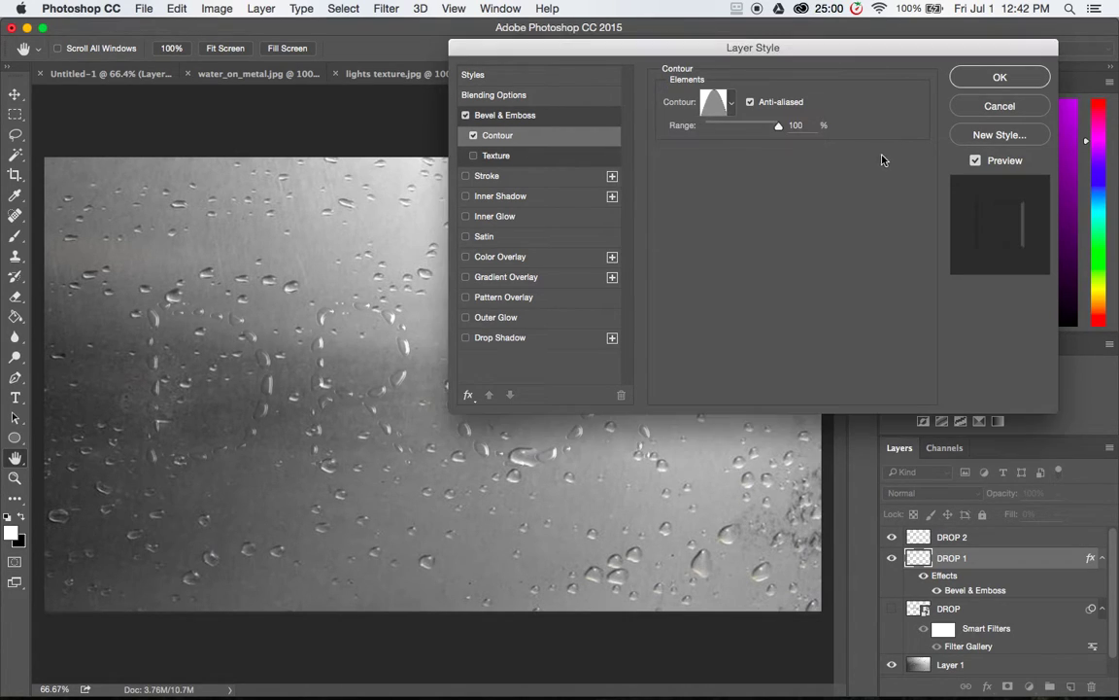
double_click(805, 124)
type("50")
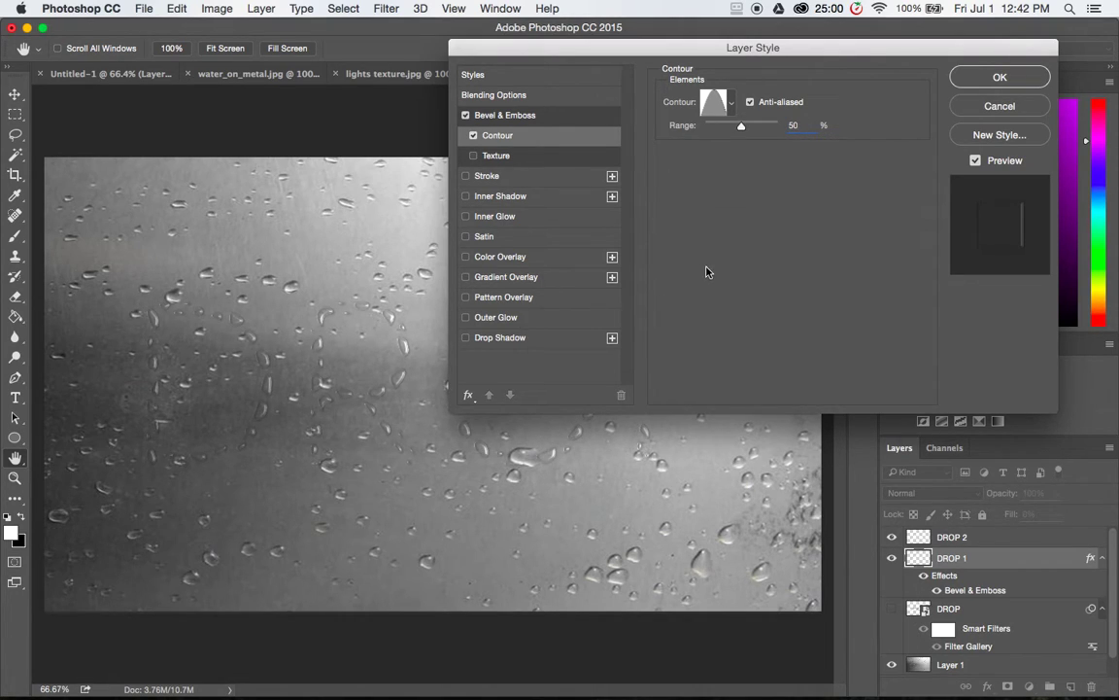
Add a 5% Multiply drop shadow at 120° to DROP 1 and apply the layer style.
left_click(492, 337)
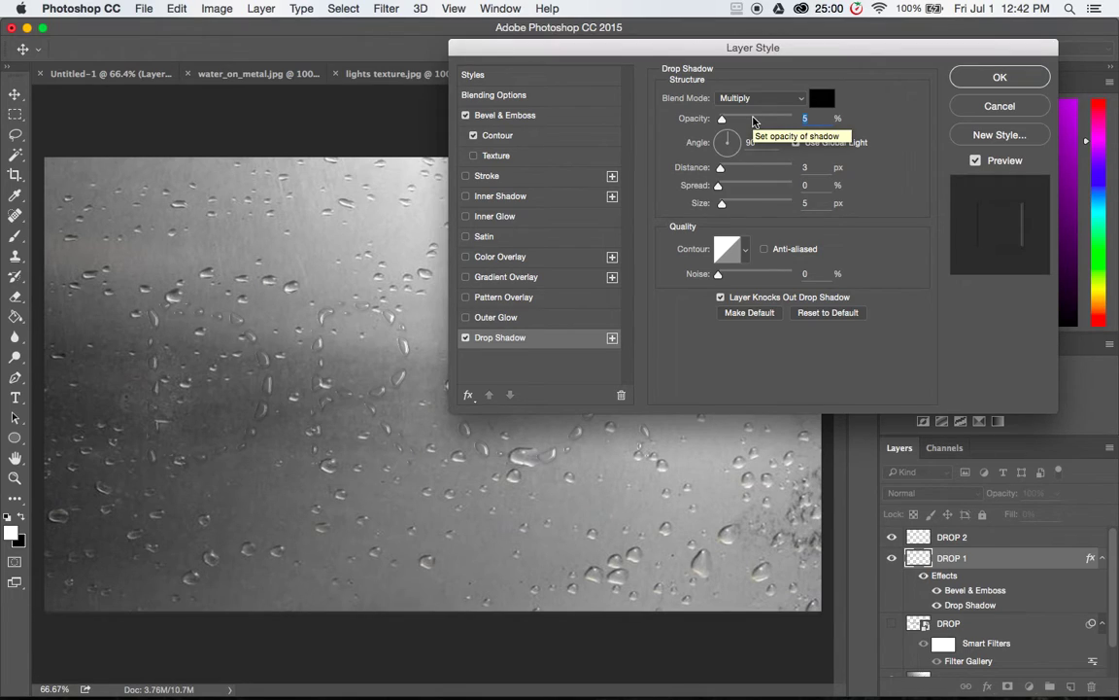
left_click(759, 142)
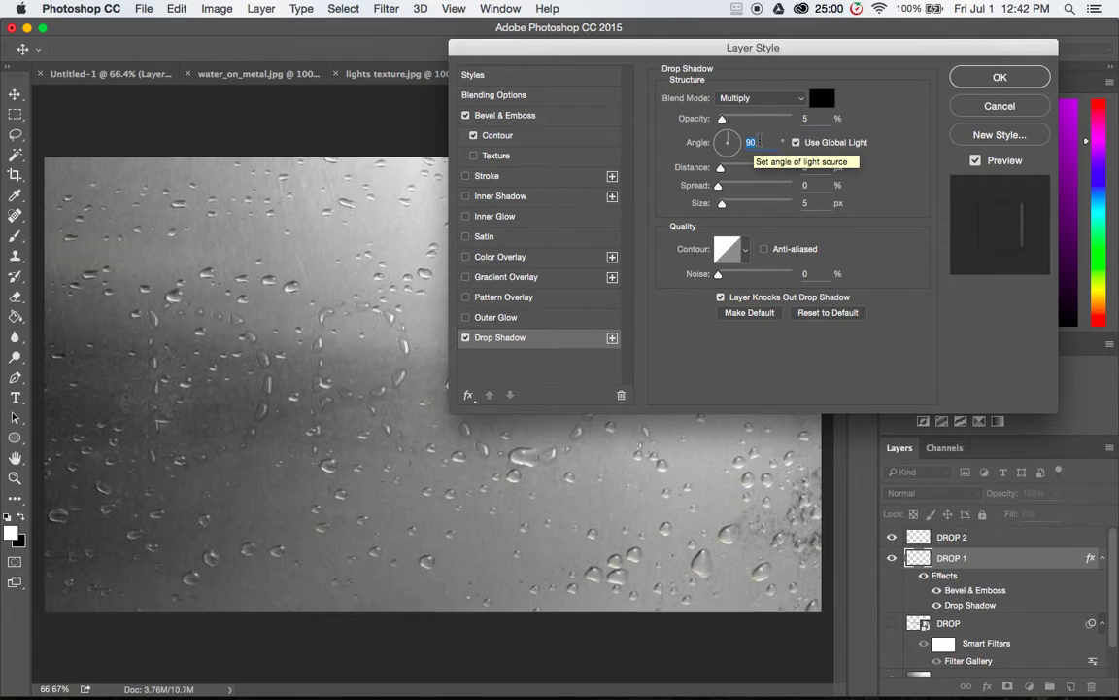
type("120")
key("Tab")
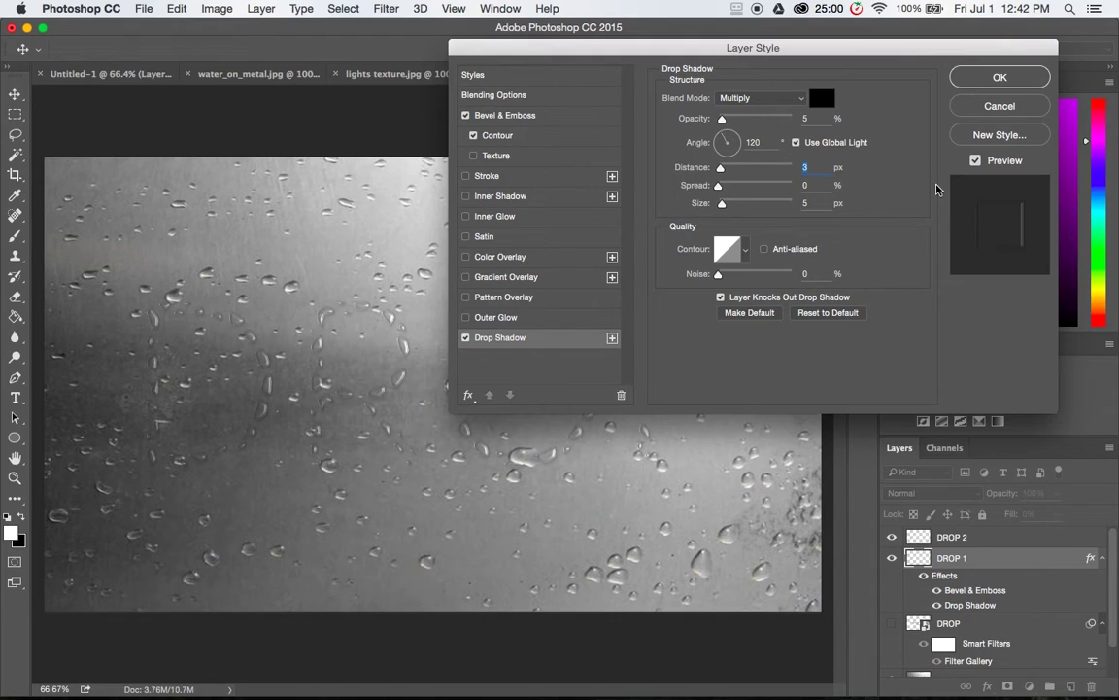
left_click(993, 78)
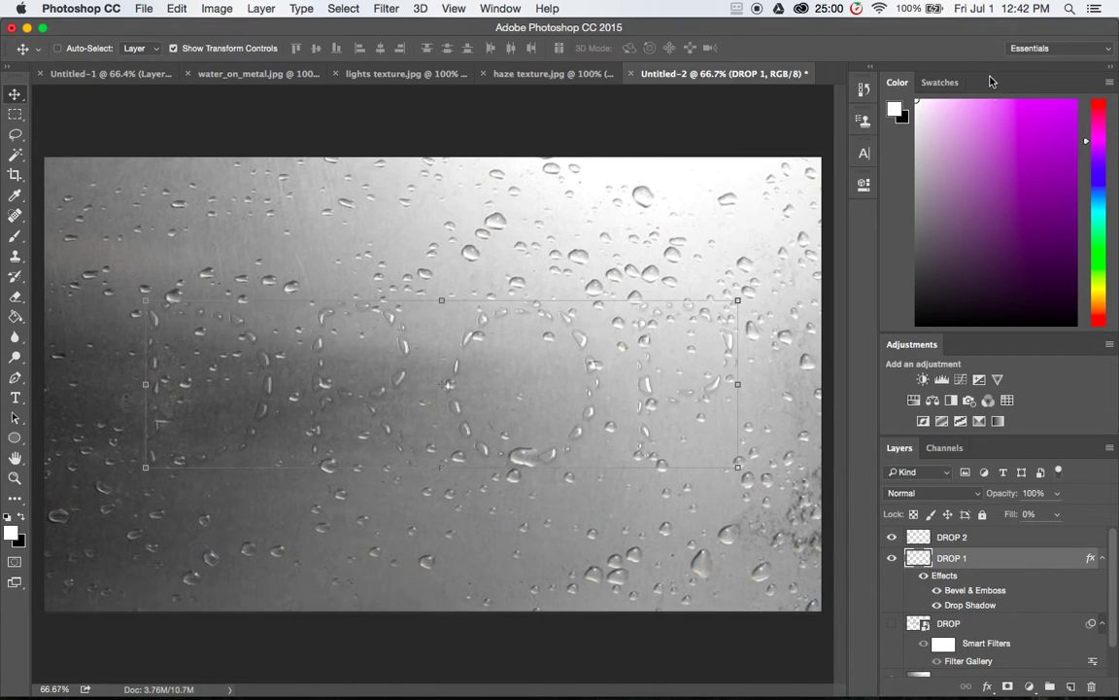
Give DROP 2 an Inner Bevel with Size 16 px, Angle 27° and 5% shadow opacity.
right_click(955, 546)
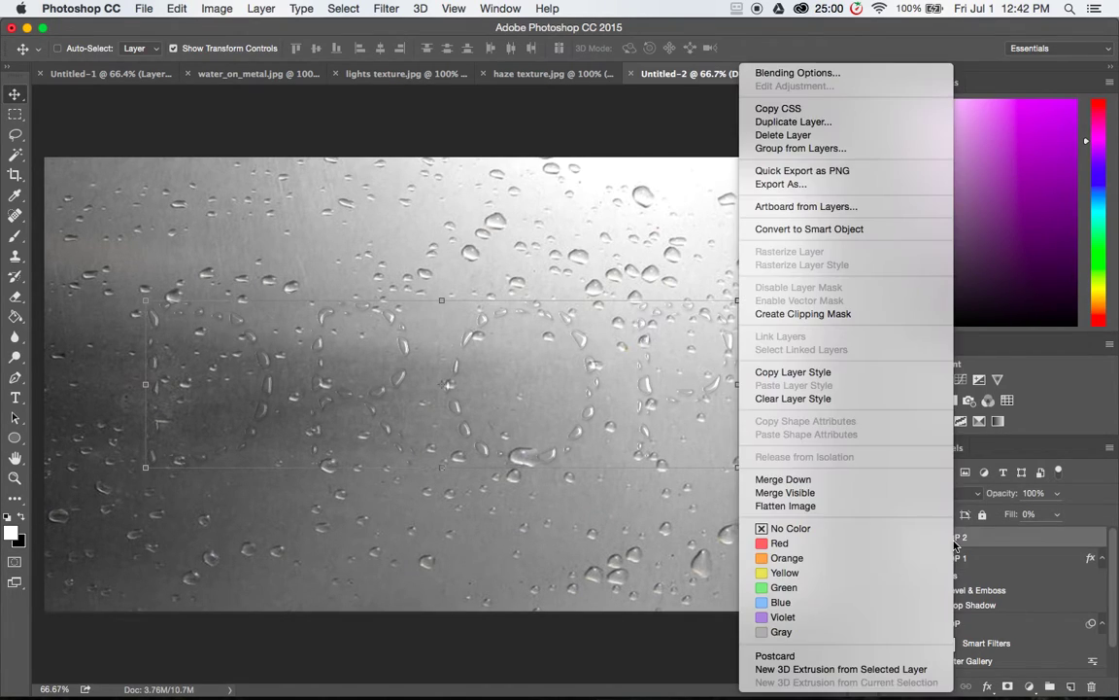
left_click(837, 73)
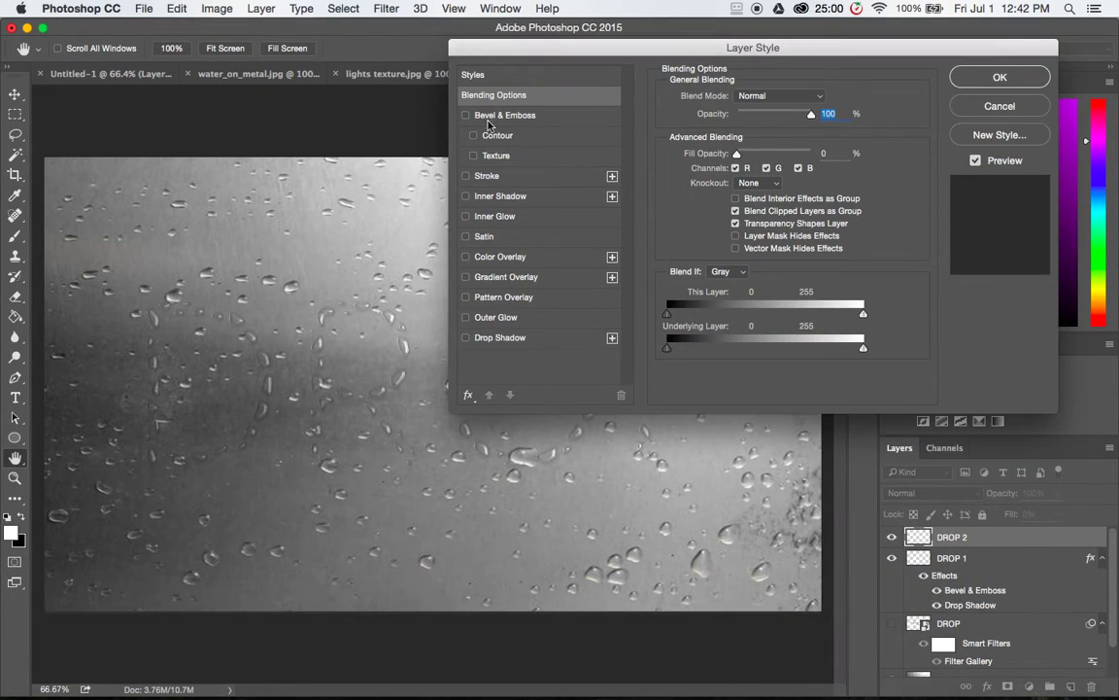
left_click(482, 122)
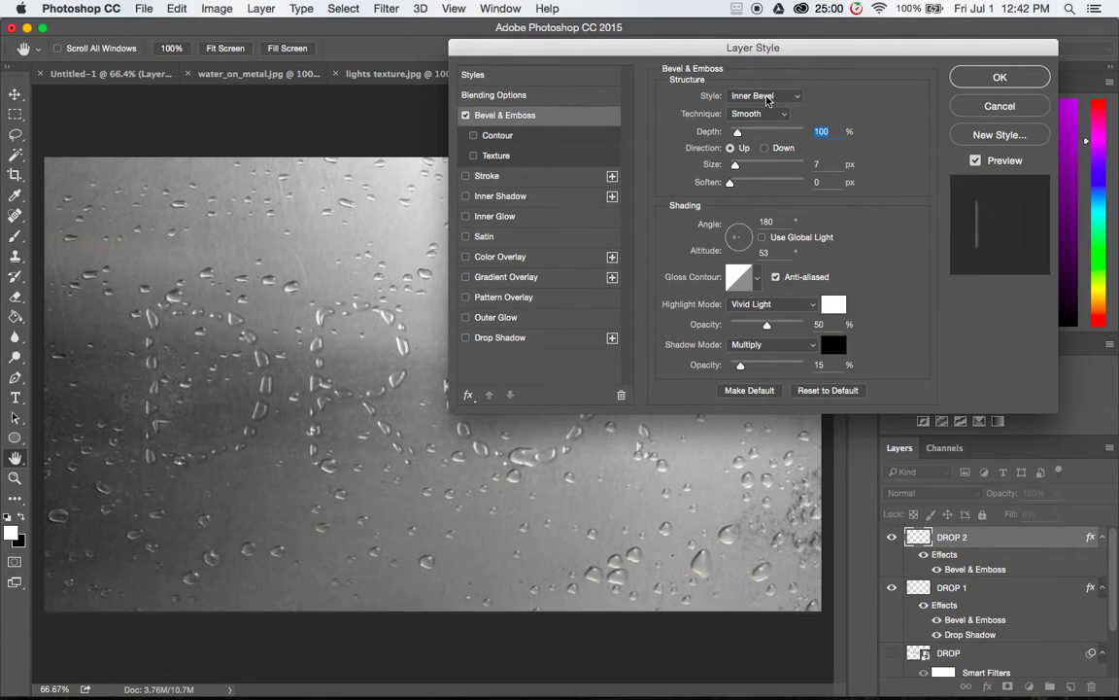
left_click(822, 164)
type("16")
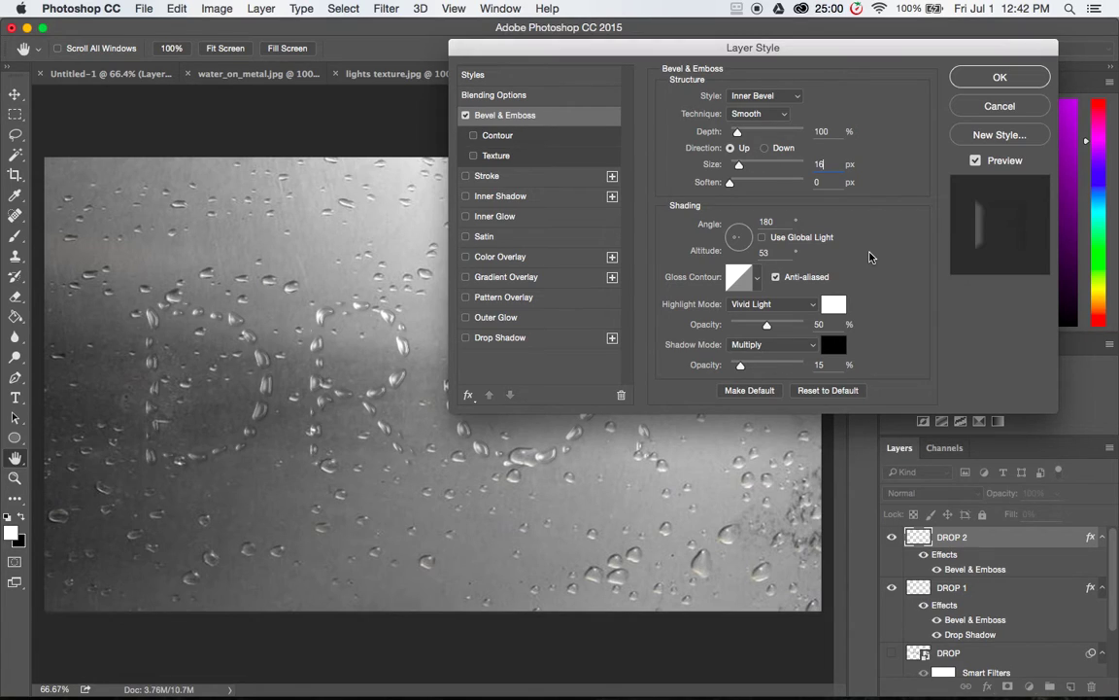
left_click(776, 223)
type("27")
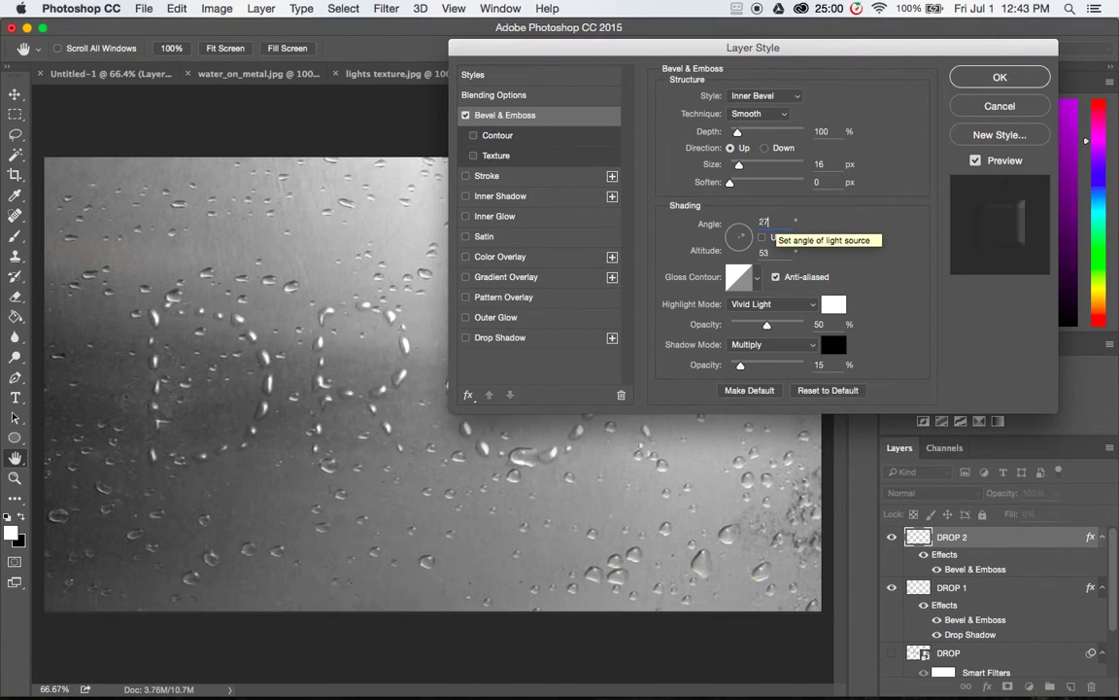
key("Tab")
key("Tab")
key("Tab")
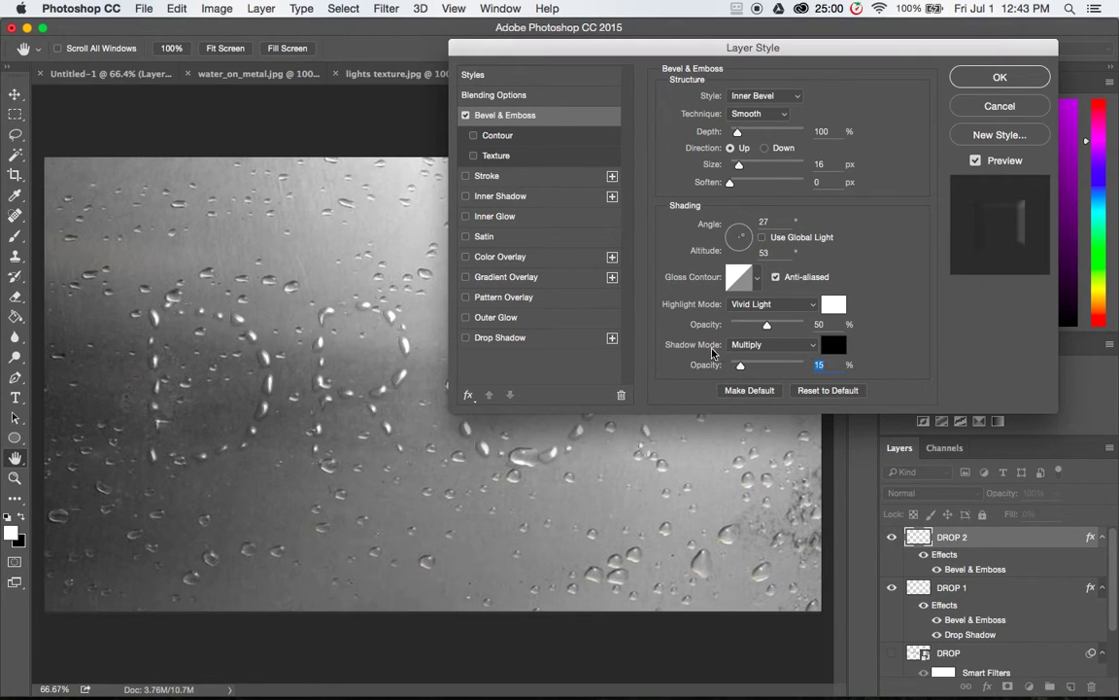
left_click(833, 366)
key("BackSpace")
key("BackSpace")
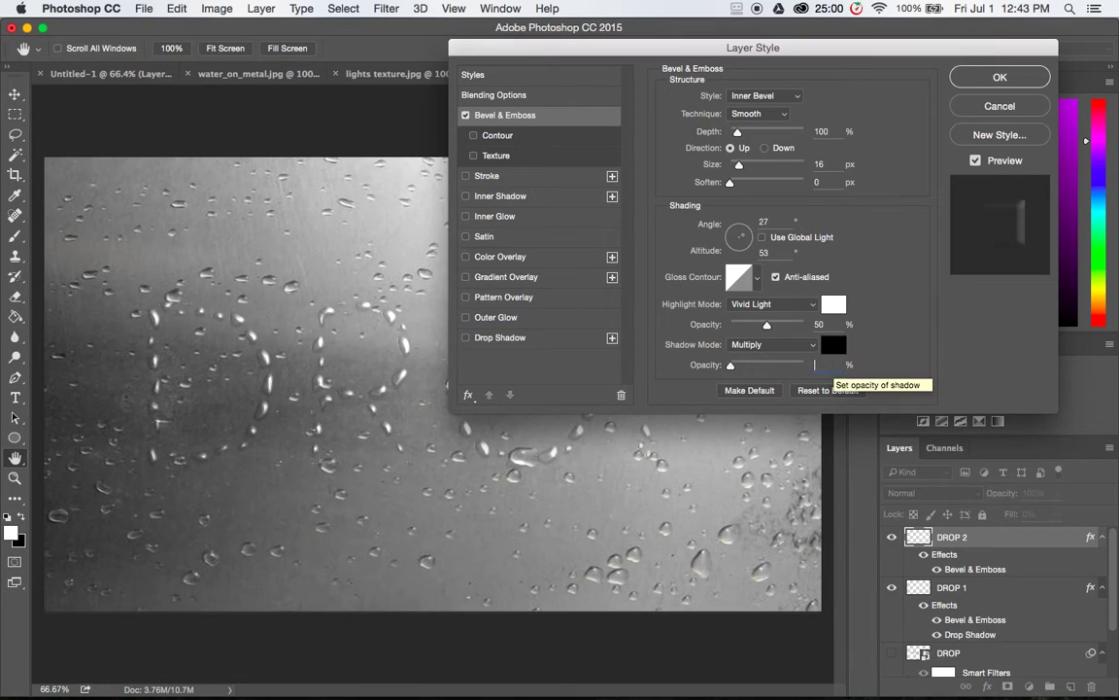
Finish 5% shadow opacity, add a wider-range contour and a 50%, 13 px inner shadow, then apply.
type("5")
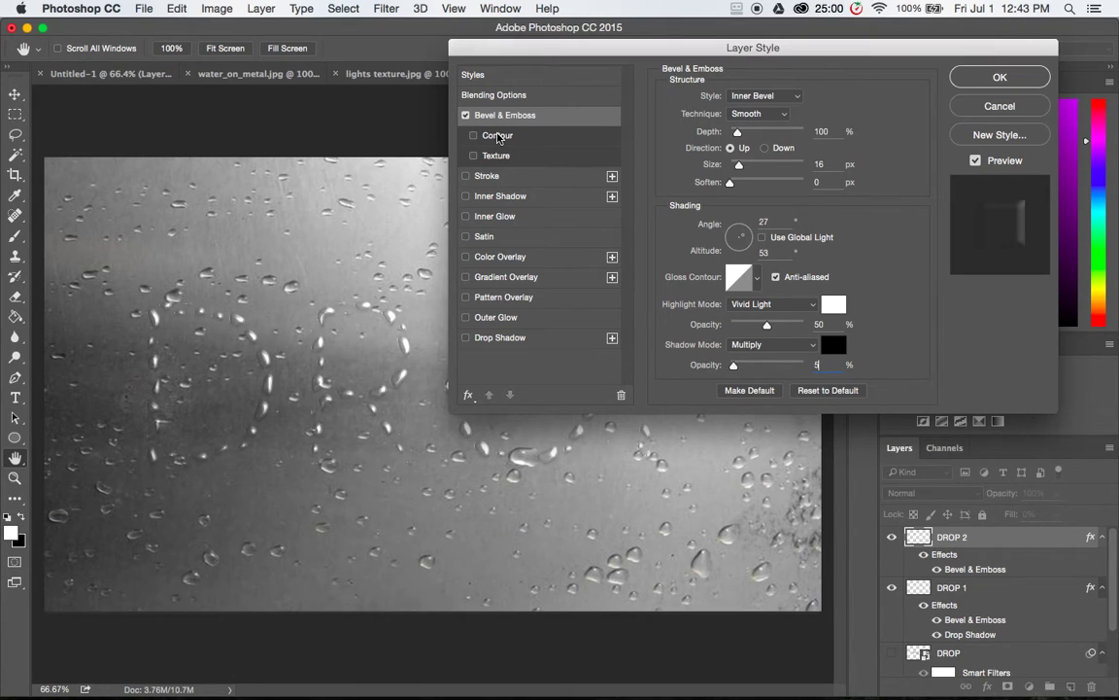
left_click(496, 135)
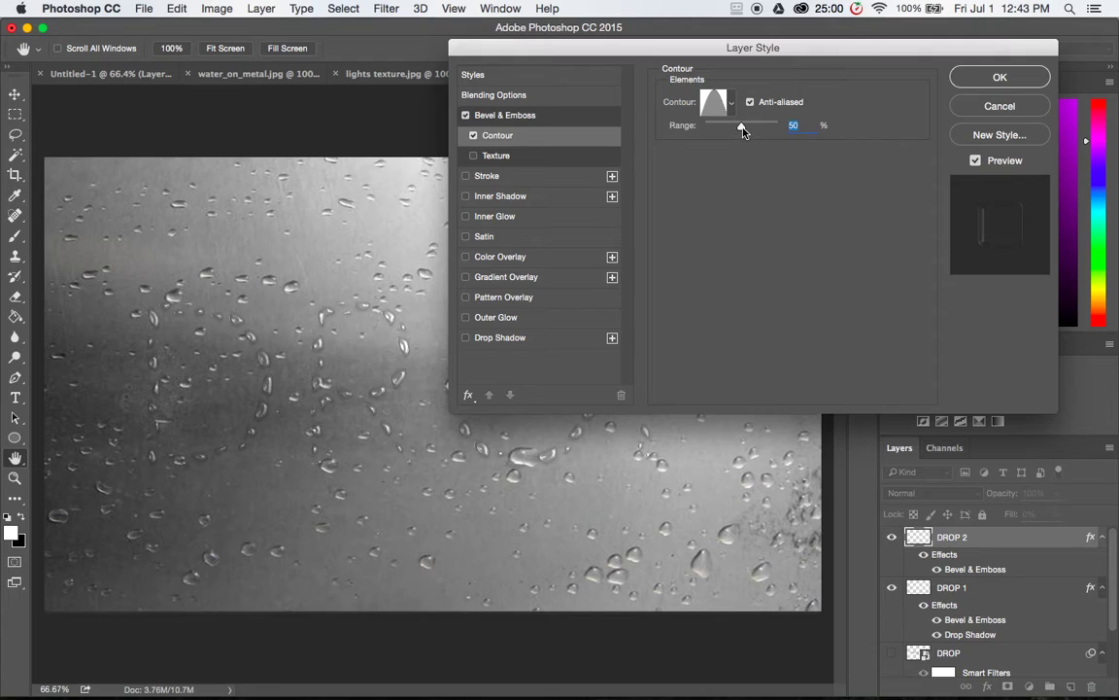
left_click_drag(744, 129, 822, 127)
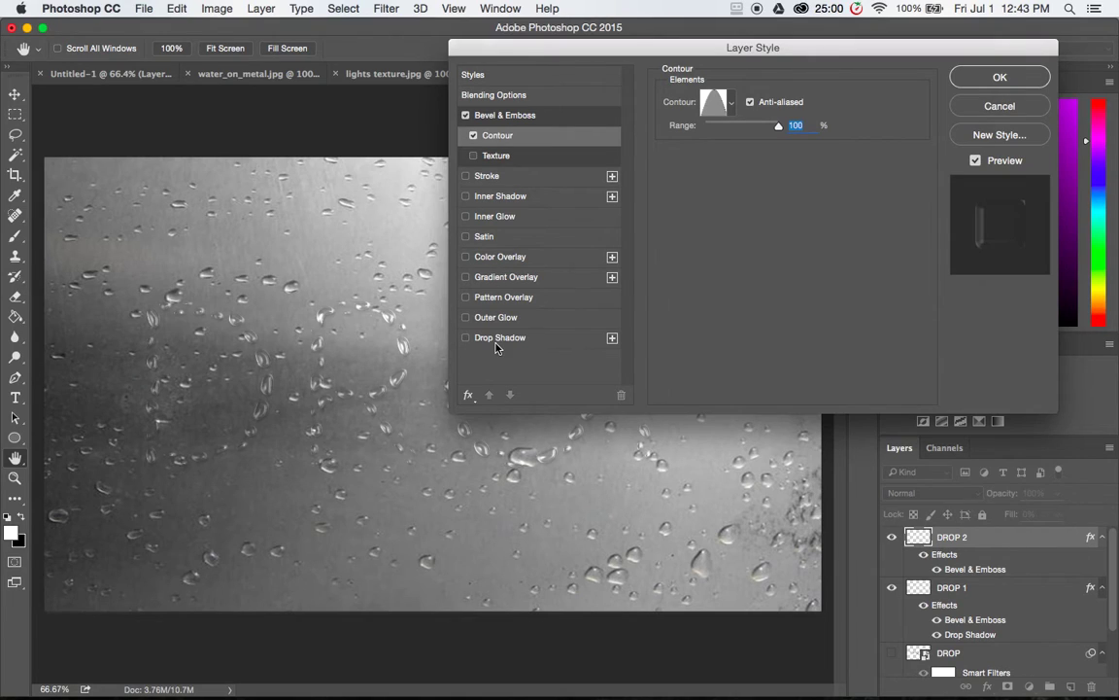
left_click(507, 196)
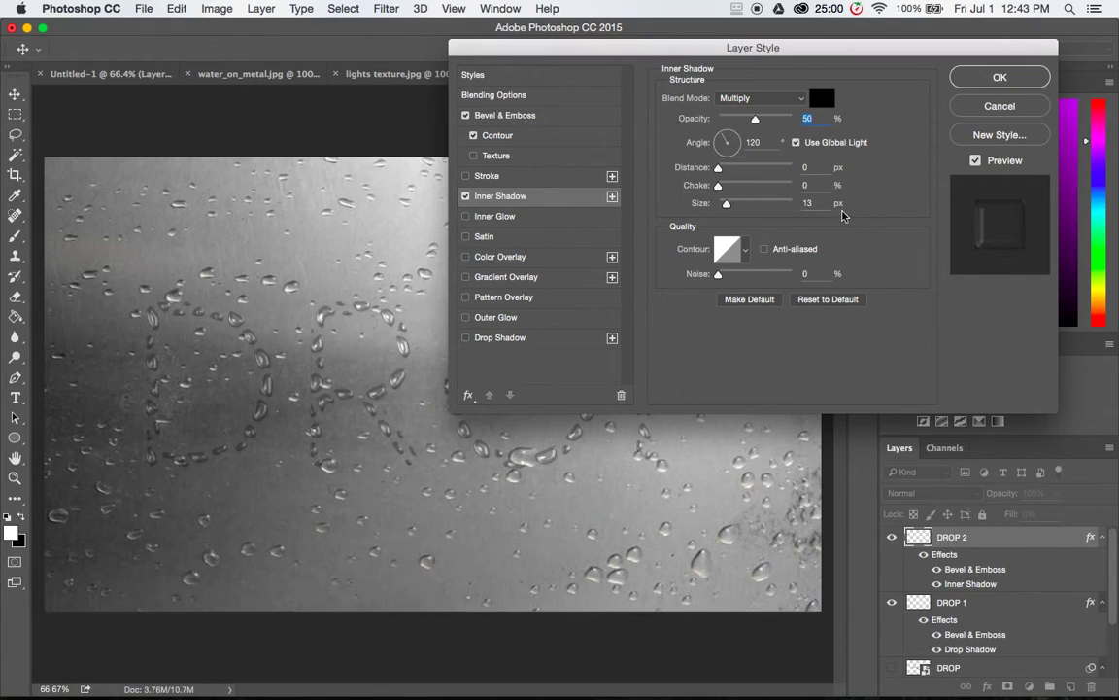
left_click(1008, 82)
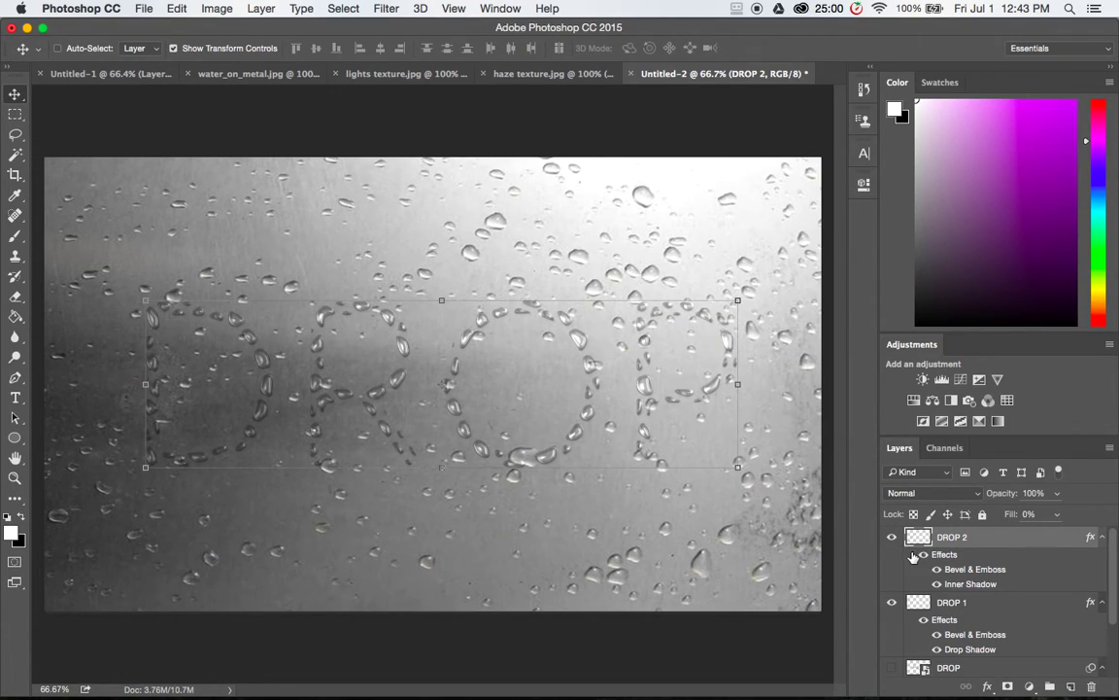
Group DROP 1 and DROP 2 into Group 1, then ready the Spot Healing Brush on Layer 1.
left_click(961, 604, "shift")
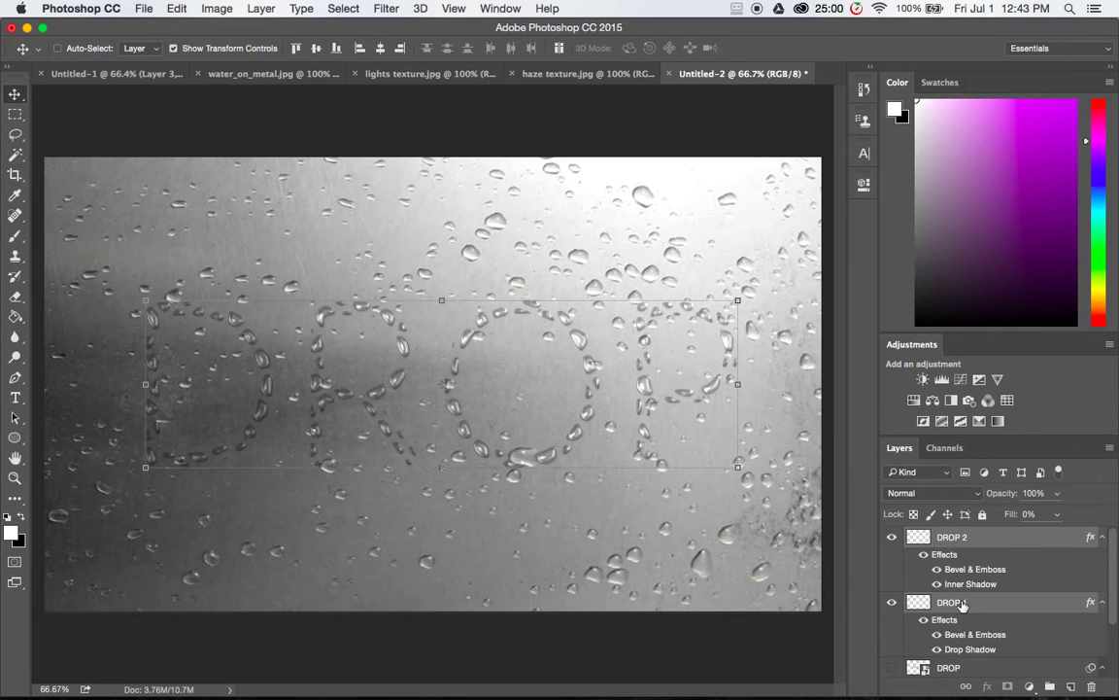
key("super+g")
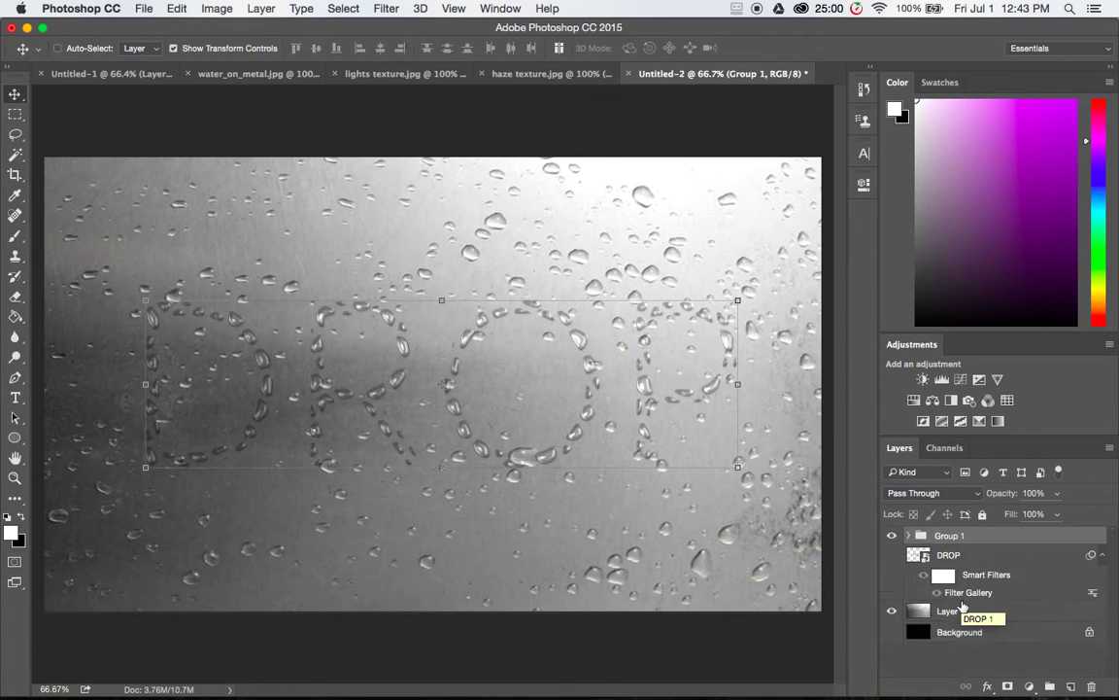
left_click(937, 662)
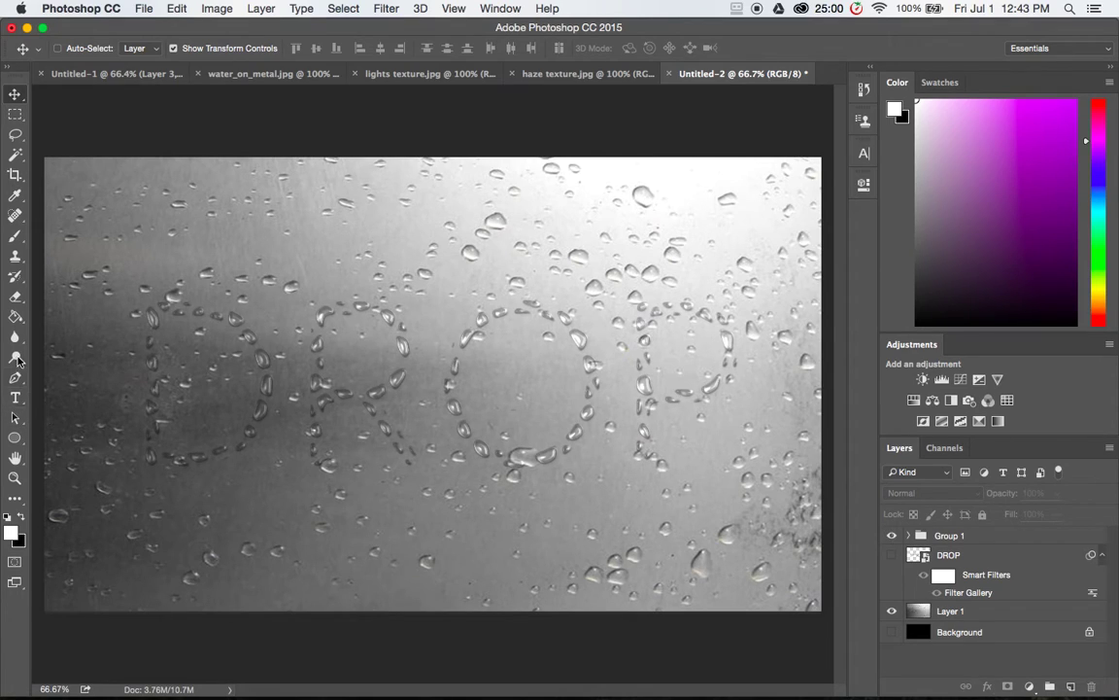
left_click(15, 211)
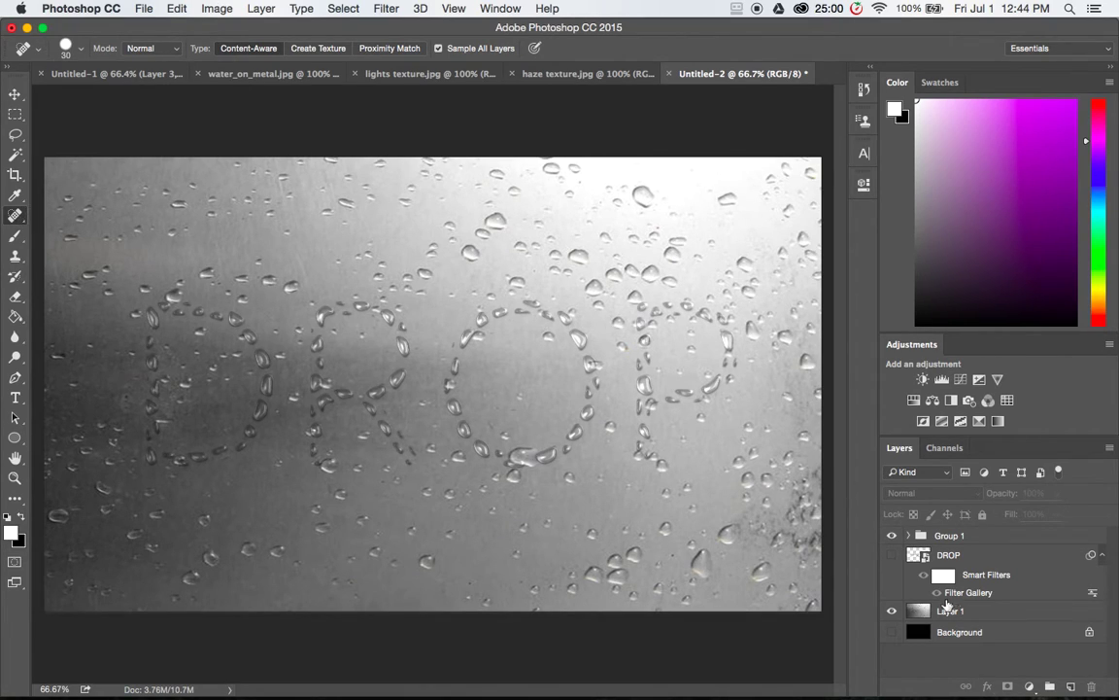
left_click(951, 611)
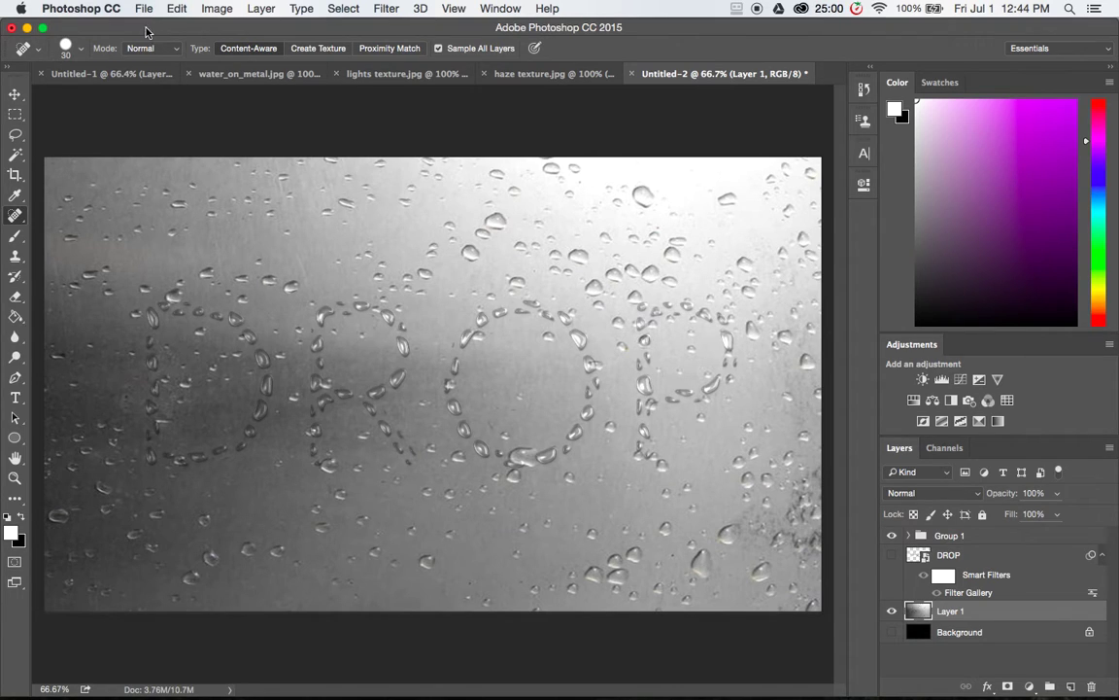
Set the Spot Healing Brush to 20 px with 23% hardness.
left_click(83, 51)
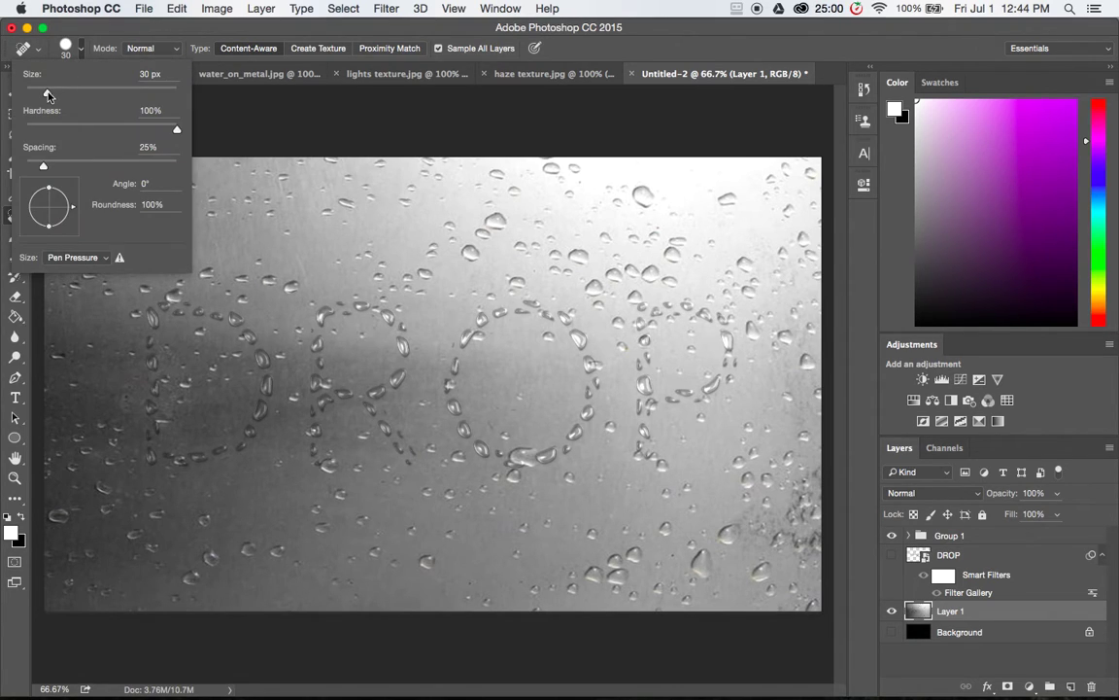
left_click_drag(47, 94, 41, 93)
left_click(141, 74)
type("20")
key("Return")
key("Tab")
key("Tab")
key("Return")
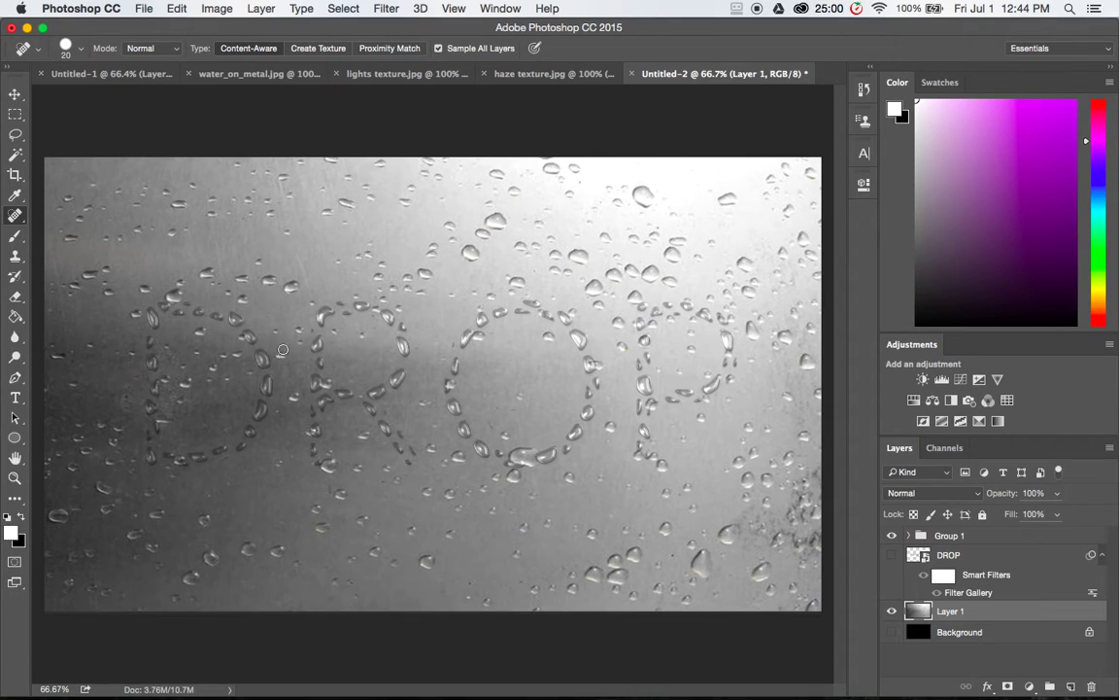
left_click(76, 46)
left_click(60, 127)
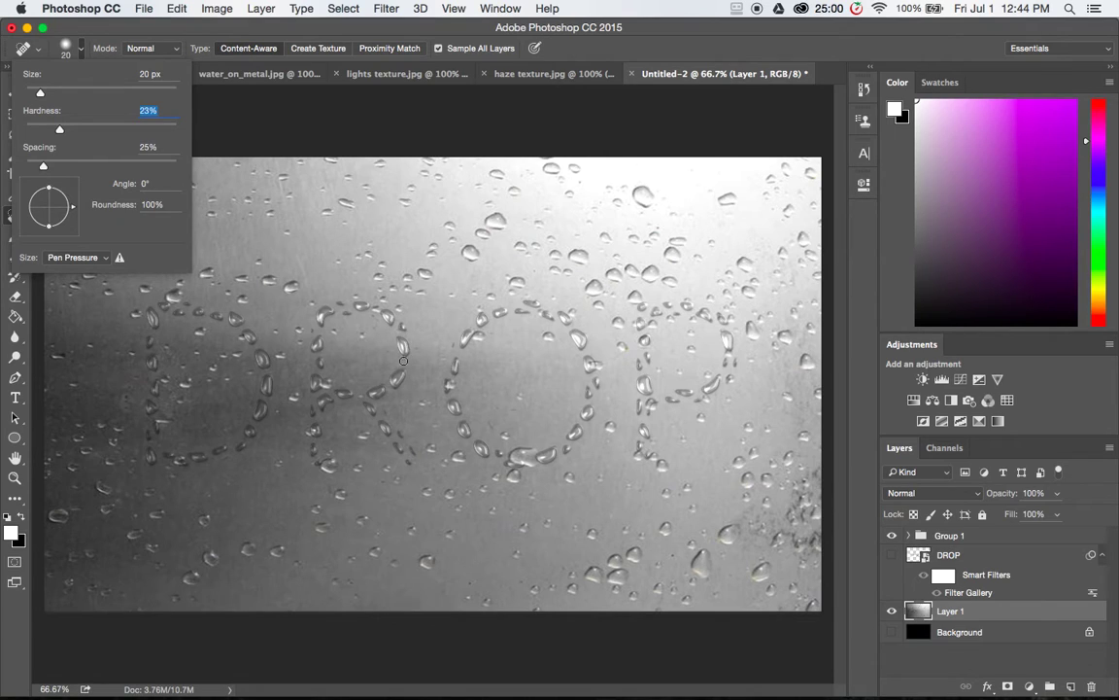
left_click(208, 94)
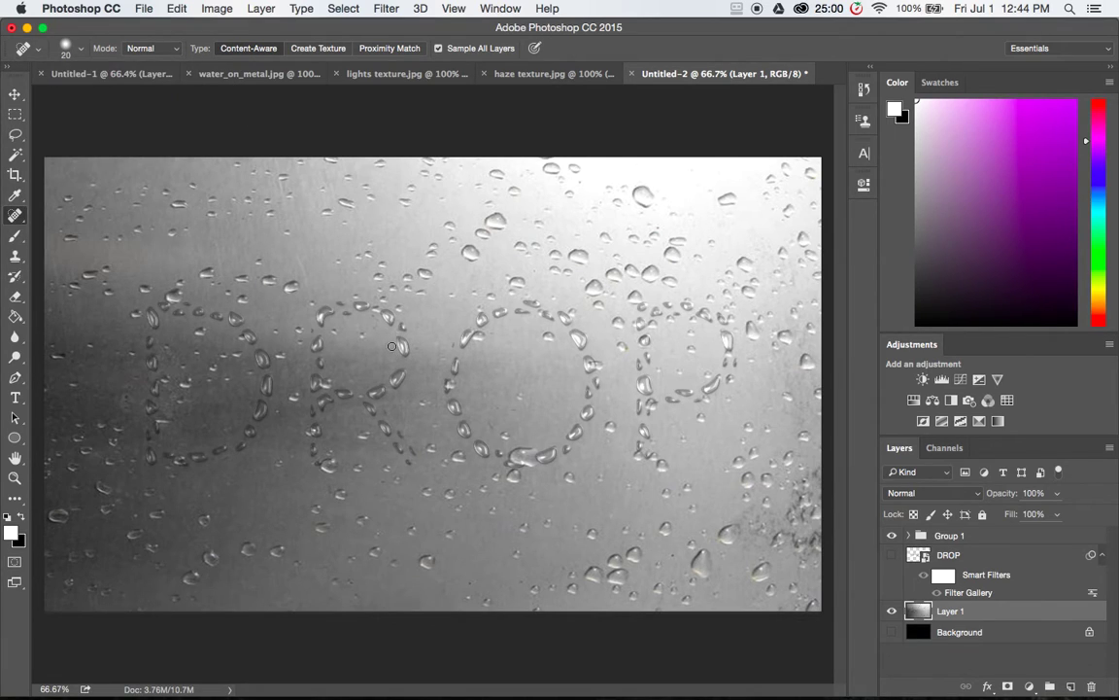
Heal away the stray water droplets to the right of the R.
left_click_drag(420, 340, 417, 355)
mouse_move(384, 309)
left_mouse_down()
mouse_move(399, 357)
mouse_move(395, 350)
mouse_move(413, 364)
left_mouse_up()
key("super+z")
key("super+z")
key("super+z")
key("super+z")
key("super+z")
Restore the healing brush hardness to 100%.
left_click(79, 48)
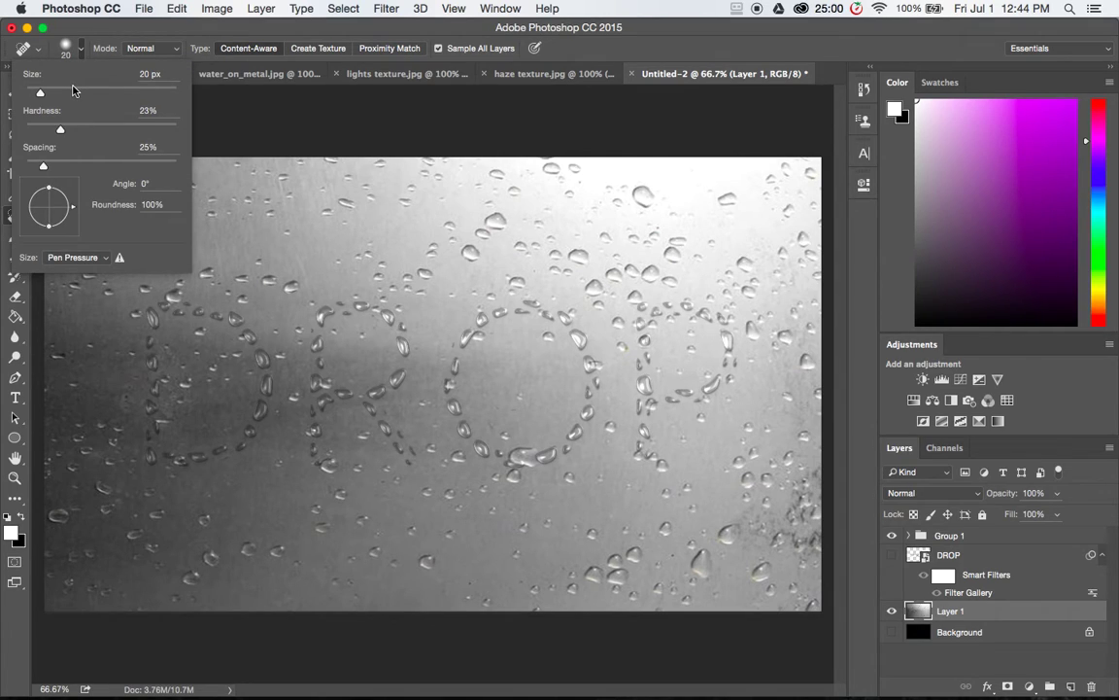
left_click_drag(53, 114, 278, 128)
key("Return")
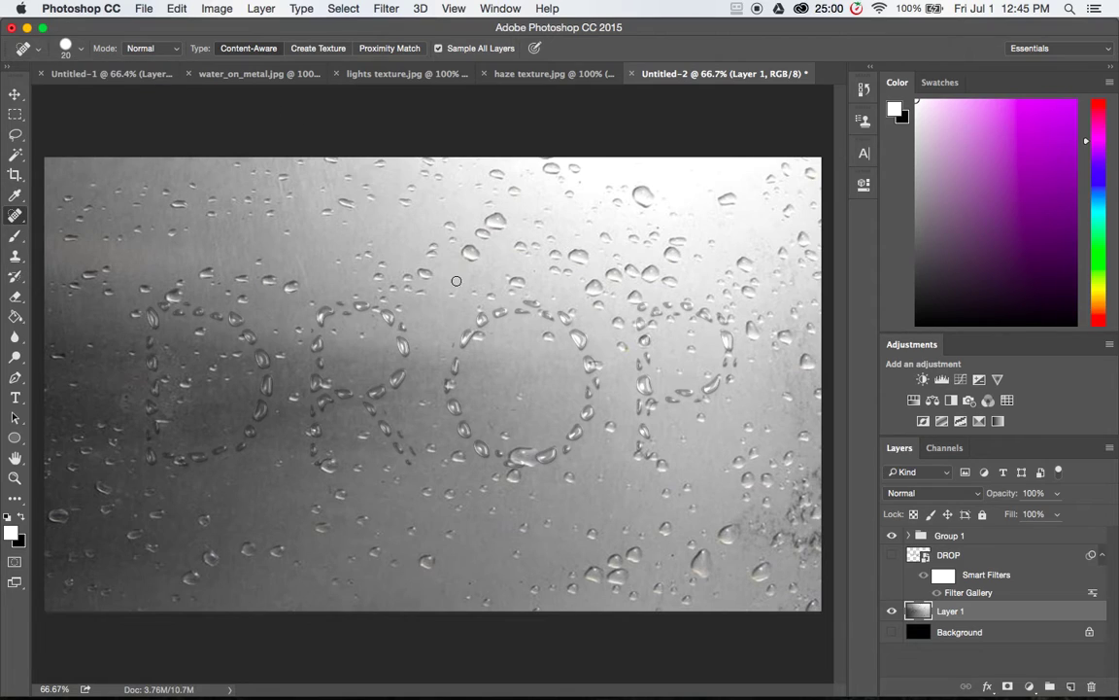
Heal stray droplets around the D, along and inside the R, and inside and below the O.
left_click_drag(362, 335, 361, 335)
mouse_move(183, 380)
left_mouse_down()
mouse_move(179, 416)
mouse_move(166, 376)
mouse_move(163, 419)
mouse_move(206, 361)
mouse_move(203, 328)
mouse_move(185, 370)
mouse_move(184, 353)
mouse_move(242, 352)
mouse_move(234, 362)
mouse_move(252, 375)
mouse_move(206, 365)
left_mouse_up()
mouse_move(155, 326)
left_mouse_down()
mouse_move(148, 309)
mouse_move(175, 278)
left_mouse_up()
left_click_drag(122, 408, 121, 436)
mouse_move(332, 463)
left_mouse_down()
mouse_move(328, 451)
mouse_move(328, 467)
mouse_move(351, 465)
mouse_move(326, 459)
mouse_move(365, 429)
mouse_move(392, 466)
left_mouse_up()
left_click_drag(403, 310, 376, 290)
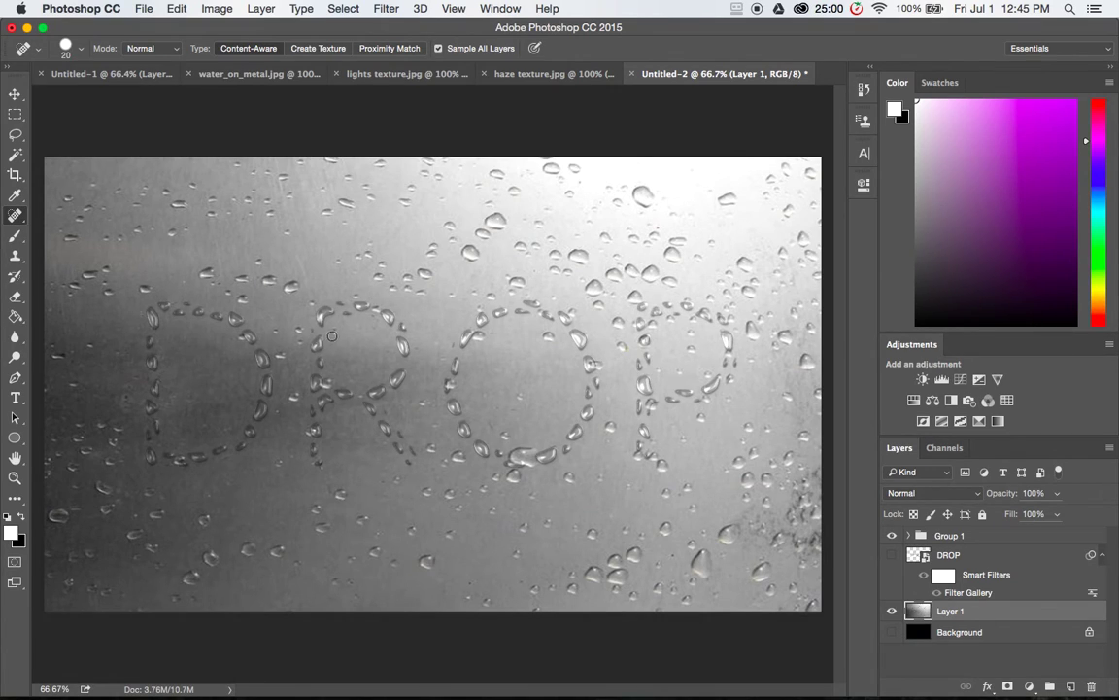
left_click_drag(301, 335, 322, 294)
left_click_drag(293, 398, 300, 383)
left_click_drag(481, 337, 475, 328)
mouse_move(520, 479)
left_mouse_down()
mouse_move(510, 448)
mouse_move(533, 448)
mouse_move(512, 454)
mouse_move(536, 469)
mouse_move(506, 432)
left_mouse_up()
Heal the stray droplets inside the O and around the top, bottom and right of the P.
left_click(521, 397)
left_click(573, 312)
left_click(599, 365)
left_click_drag(657, 453, 658, 471)
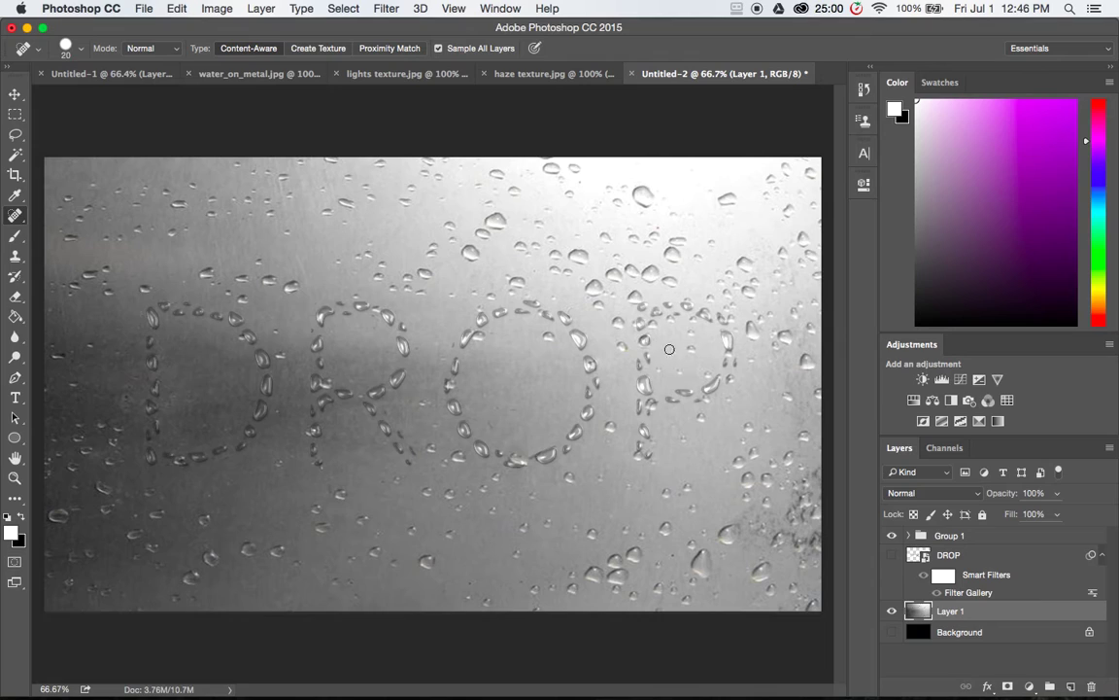
left_click_drag(626, 302, 638, 294)
mouse_move(690, 335)
left_mouse_down()
mouse_move(690, 346)
mouse_move(684, 309)
mouse_move(657, 320)
left_mouse_up()
left_click(618, 323)
Heal the remaining droplets right of and below the P's bowl, along its stem, and below the O.
mouse_move(736, 320)
left_mouse_down()
mouse_move(707, 300)
mouse_move(730, 302)
mouse_move(717, 286)
left_mouse_up()
left_click(688, 417)
left_click(679, 442)
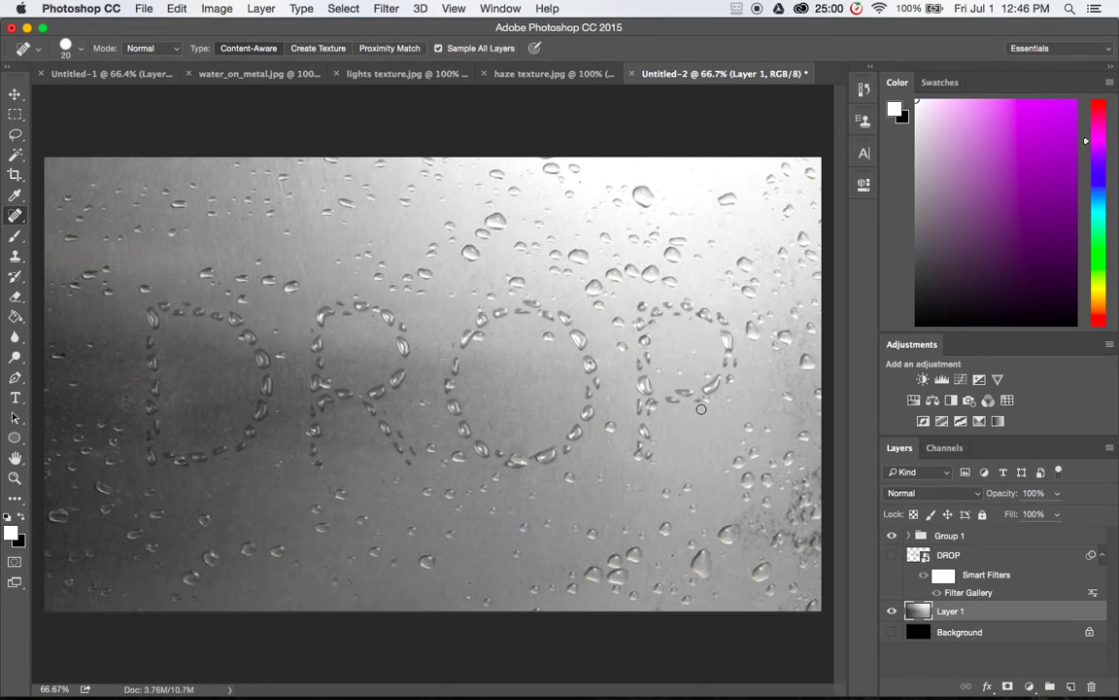
left_click_drag(708, 400, 737, 393)
mouse_move(750, 313)
left_mouse_down()
mouse_move(755, 342)
mouse_move(755, 315)
mouse_move(758, 333)
left_mouse_up()
mouse_move(612, 350)
left_mouse_down()
mouse_move(613, 307)
mouse_move(622, 353)
mouse_move(617, 333)
mouse_move(629, 337)
left_mouse_up()
left_click_drag(679, 371, 683, 372)
left_click_drag(606, 435, 608, 429)
Drag haze texture.jpg into Untitled-2 as a new layer and scale it to fill the canvas.
left_click(15, 93)
left_click(376, 75)
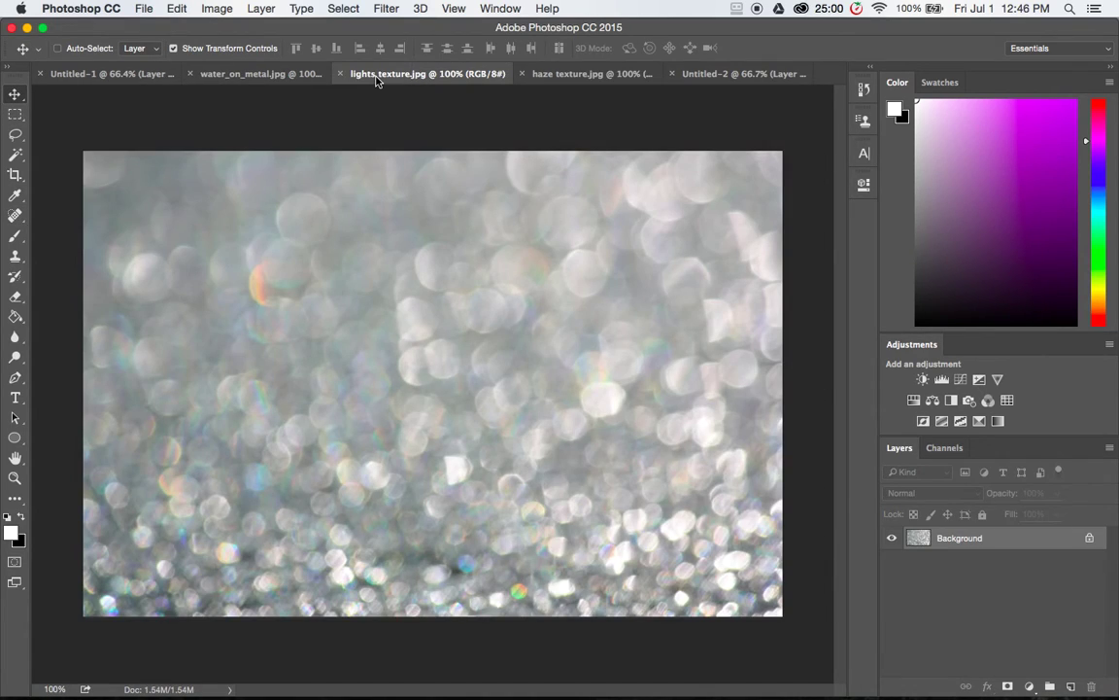
left_click(245, 73)
left_click(587, 75)
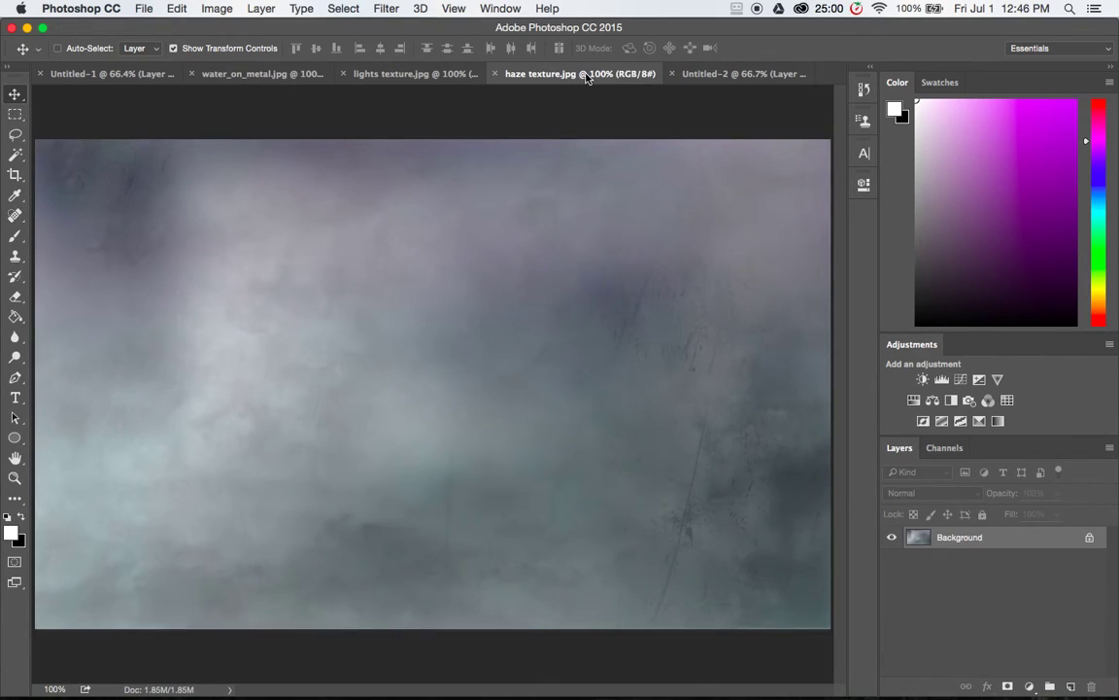
left_click_drag(524, 181, 721, 78)
left_click_drag(398, 269, 350, 176)
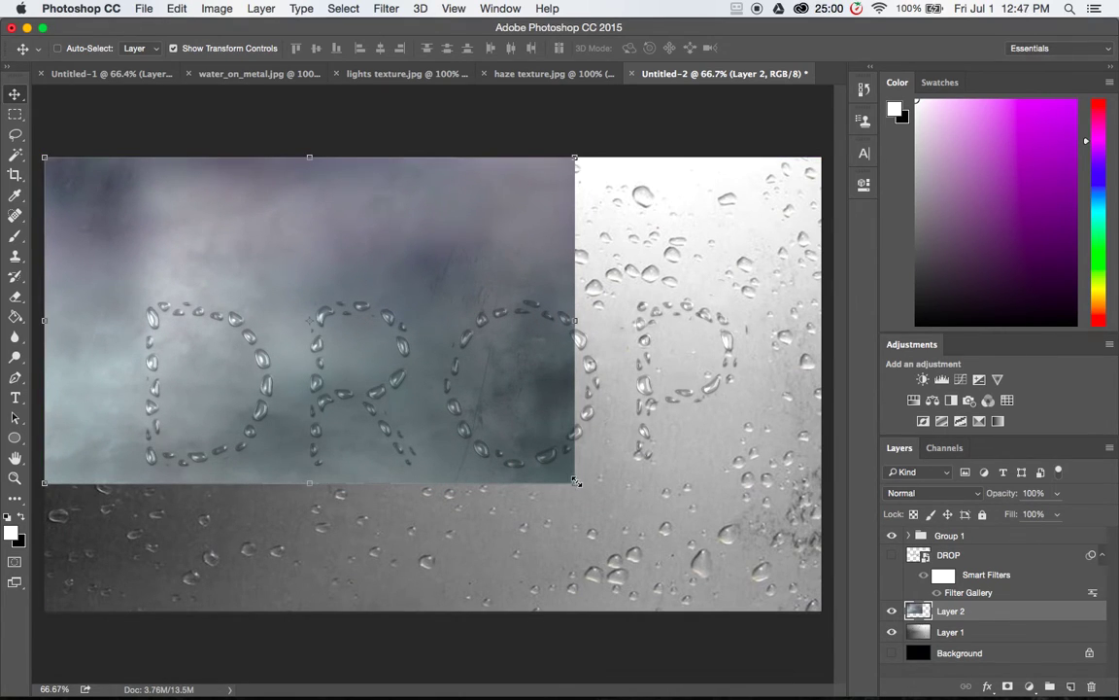
left_click_drag(576, 481, 821, 611)
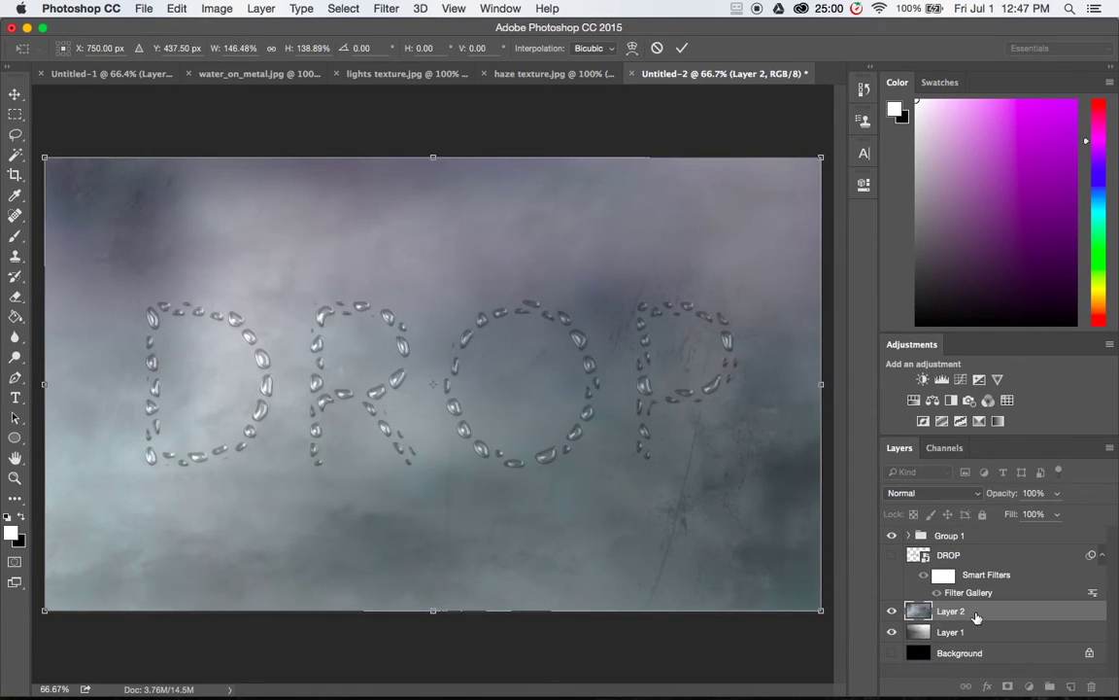
key("Return")
Move Layer 2 into Group 1, blend Group 1 as Soft Light and adjust its opacity.
left_click_drag(977, 618, 972, 539)
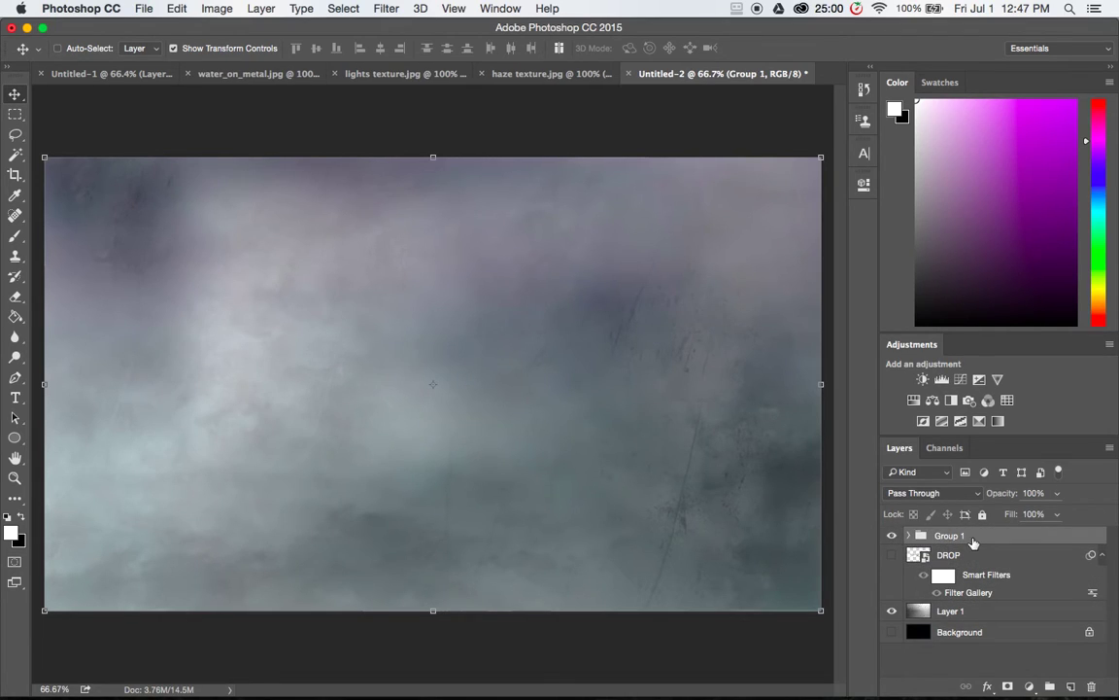
left_click(933, 494)
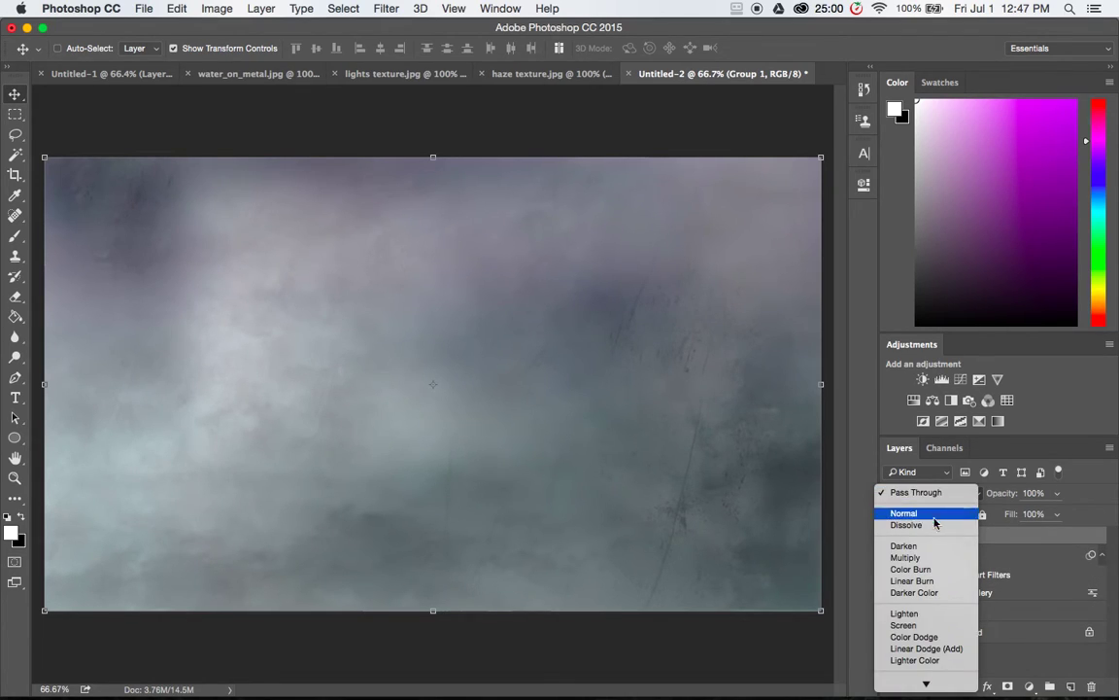
scroll(909, 568, "down", 1)
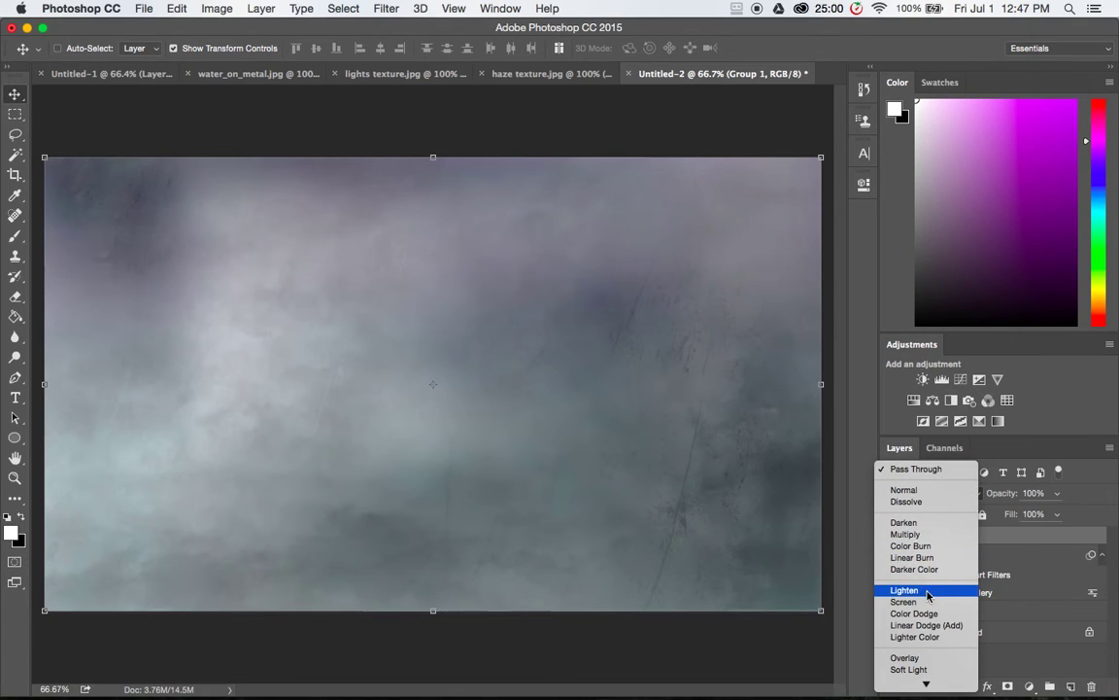
scroll(905, 607, "down", 3)
left_click(916, 635)
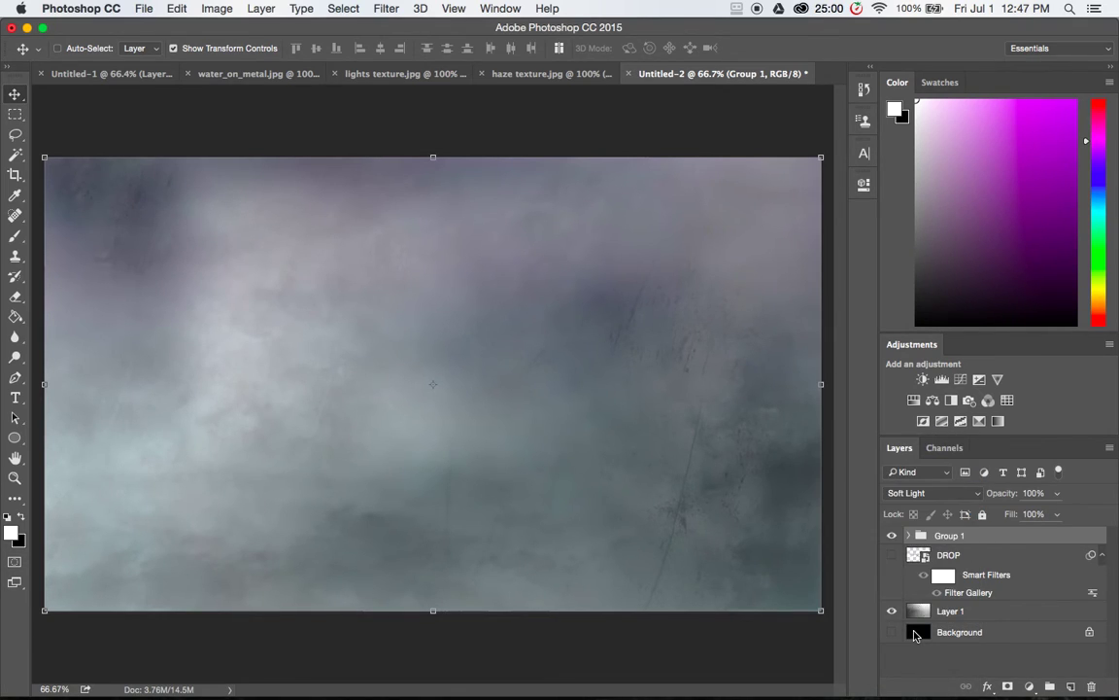
left_click(1059, 494)
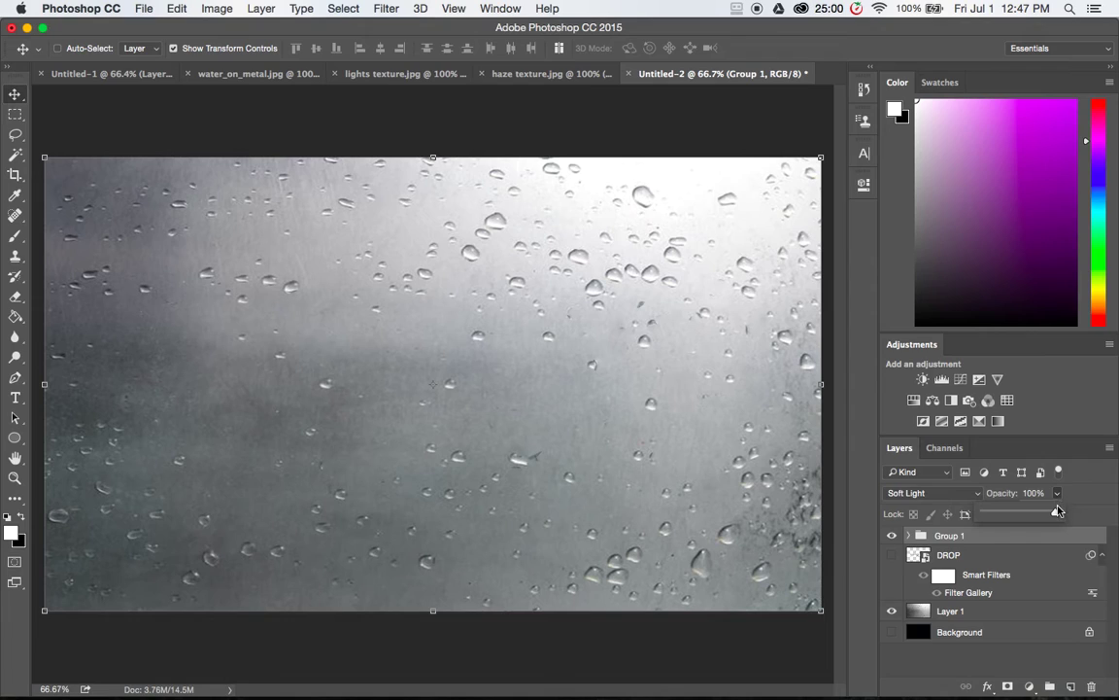
left_click_drag(1057, 515, 1117, 520)
left_click_drag(1005, 520, 998, 526)
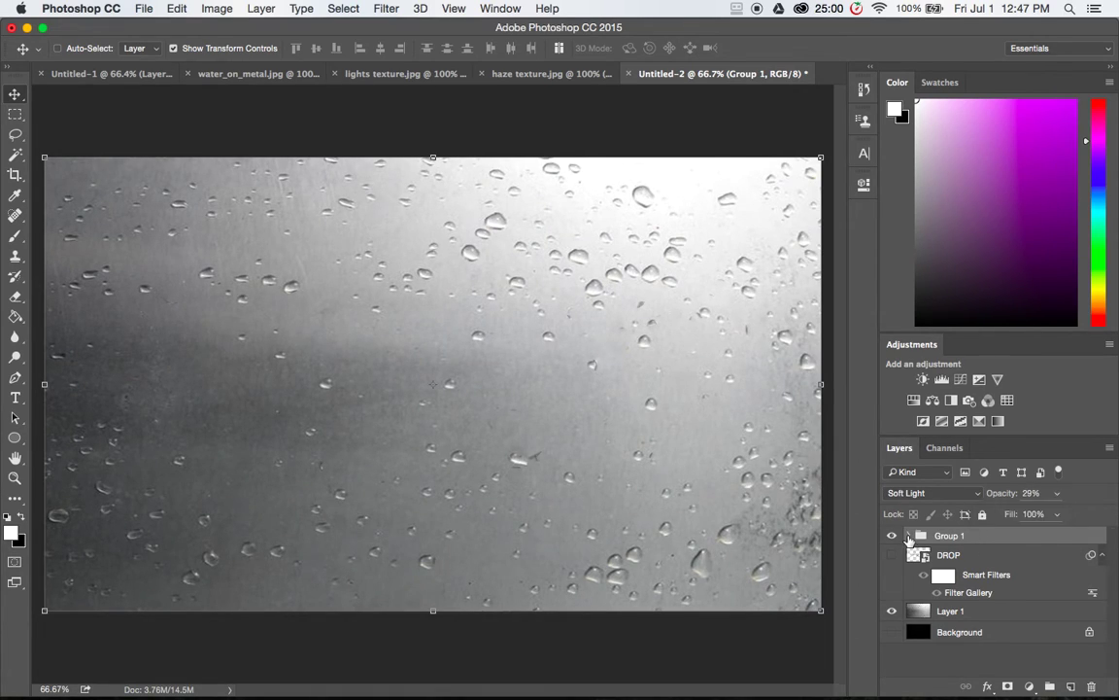
Move Layer 2 out above Group 1 and restore Group 1's opacity to 100%.
left_click(908, 535)
left_click(966, 560)
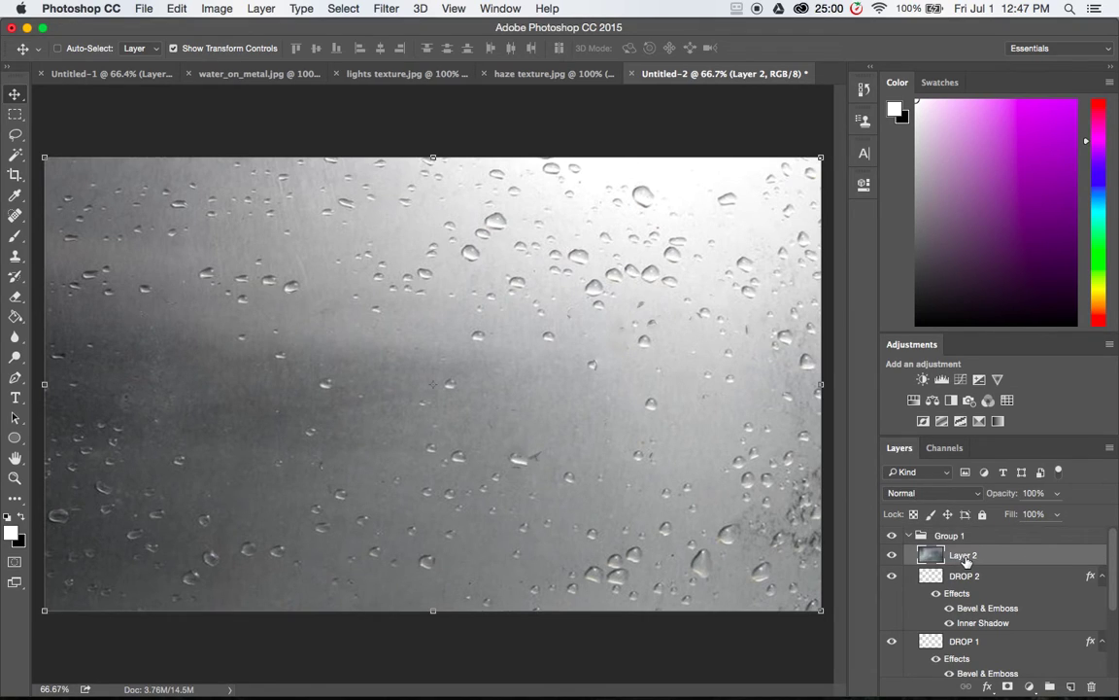
left_click_drag(966, 562, 965, 527)
left_click(914, 556)
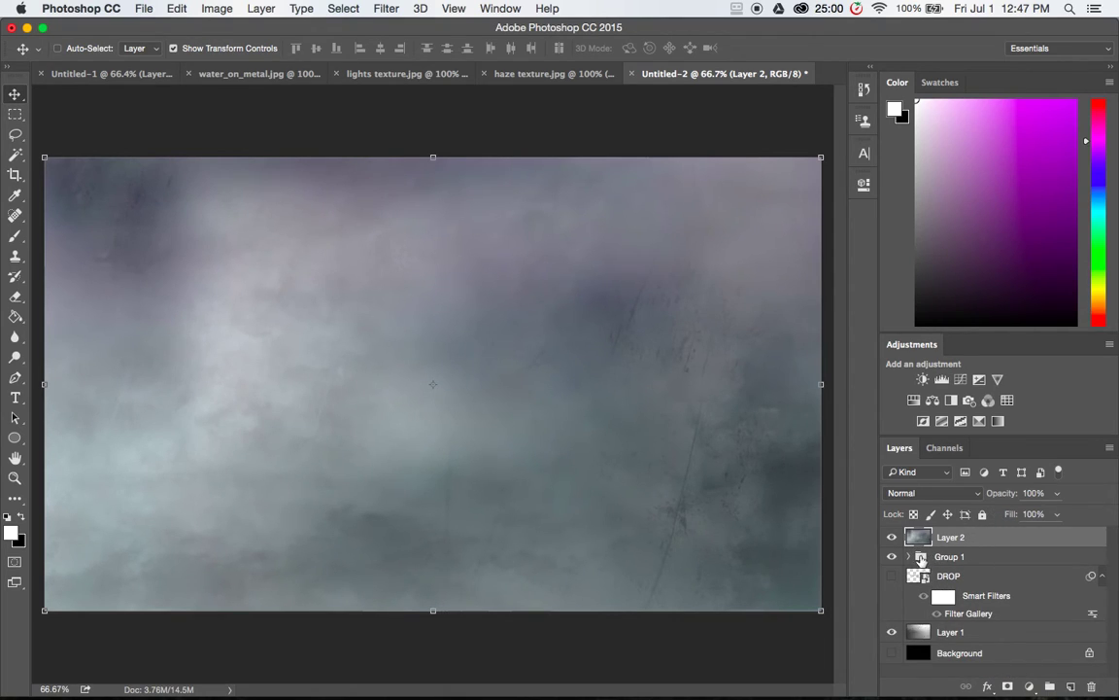
left_click(921, 558)
left_click(1058, 494)
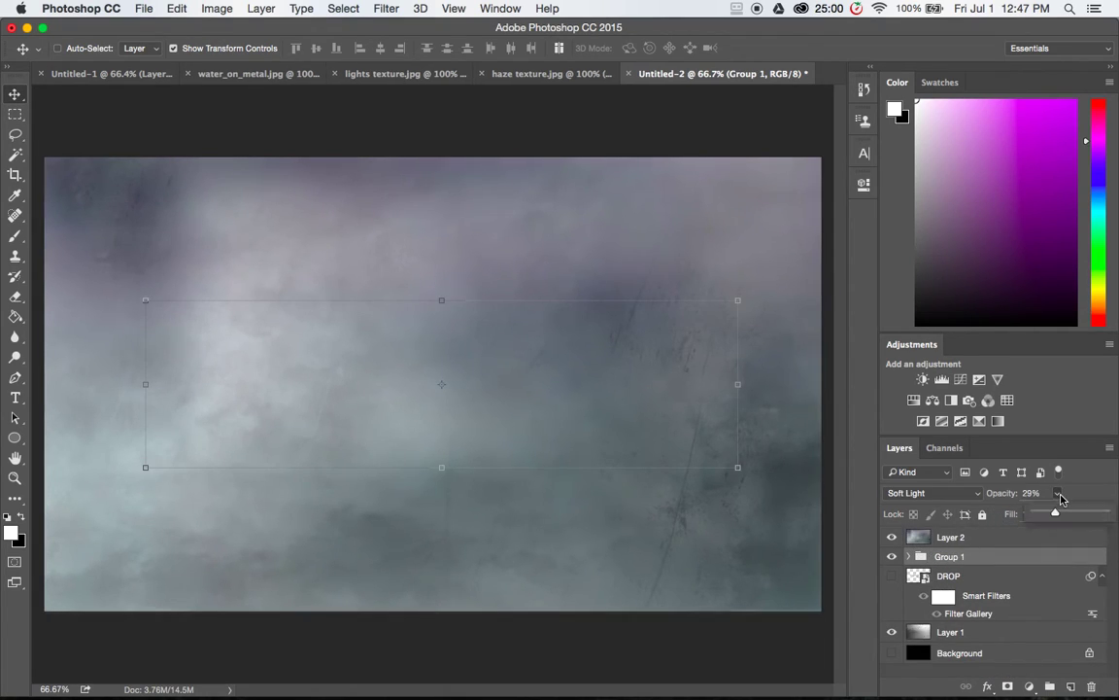
left_click_drag(1057, 515, 1109, 513)
left_click(960, 541)
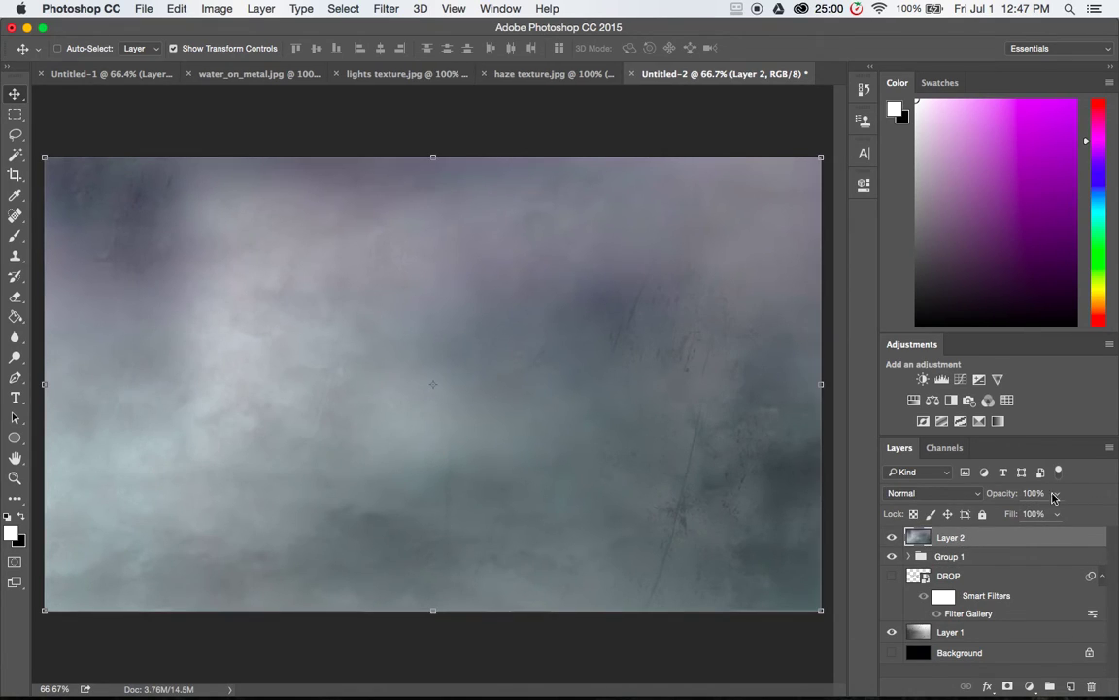
left_click(1057, 493)
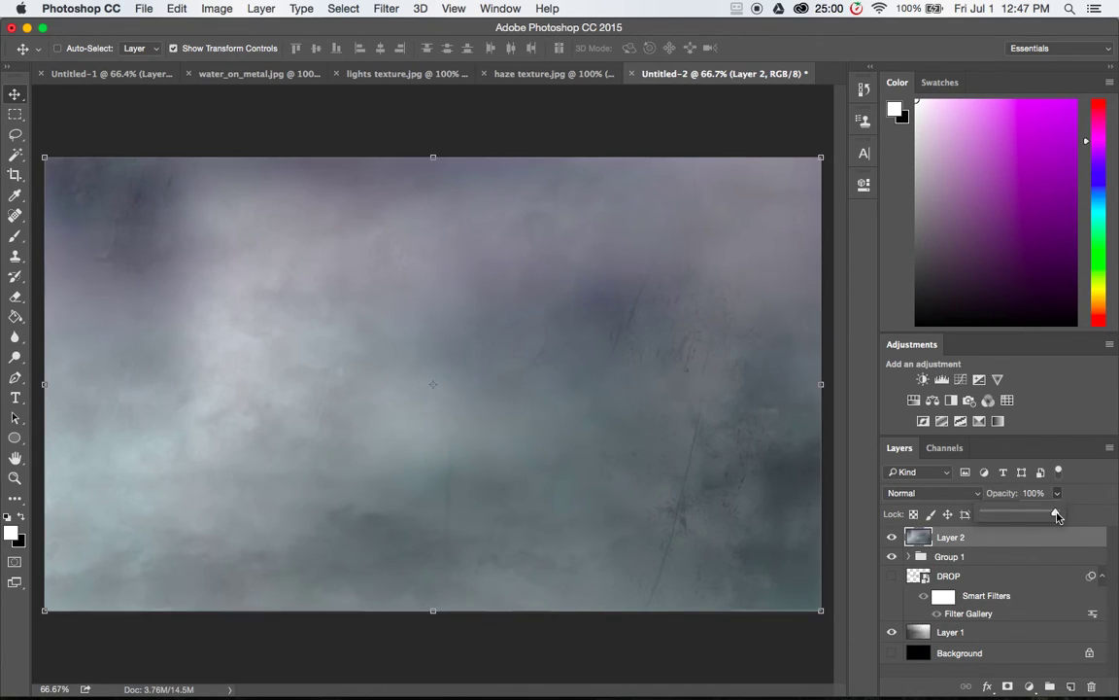
left_click(931, 493)
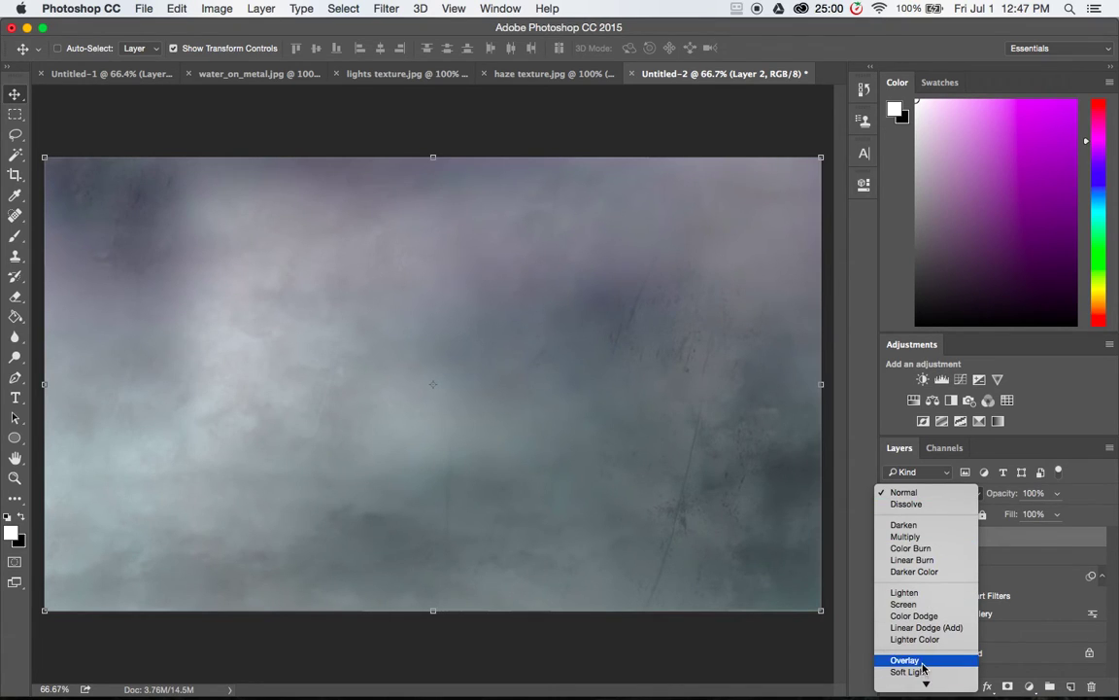
key("Escape")
Undo Layer 2's move, Group 1's opacity change and Group 1's Soft Light blend.
left_click(967, 557)
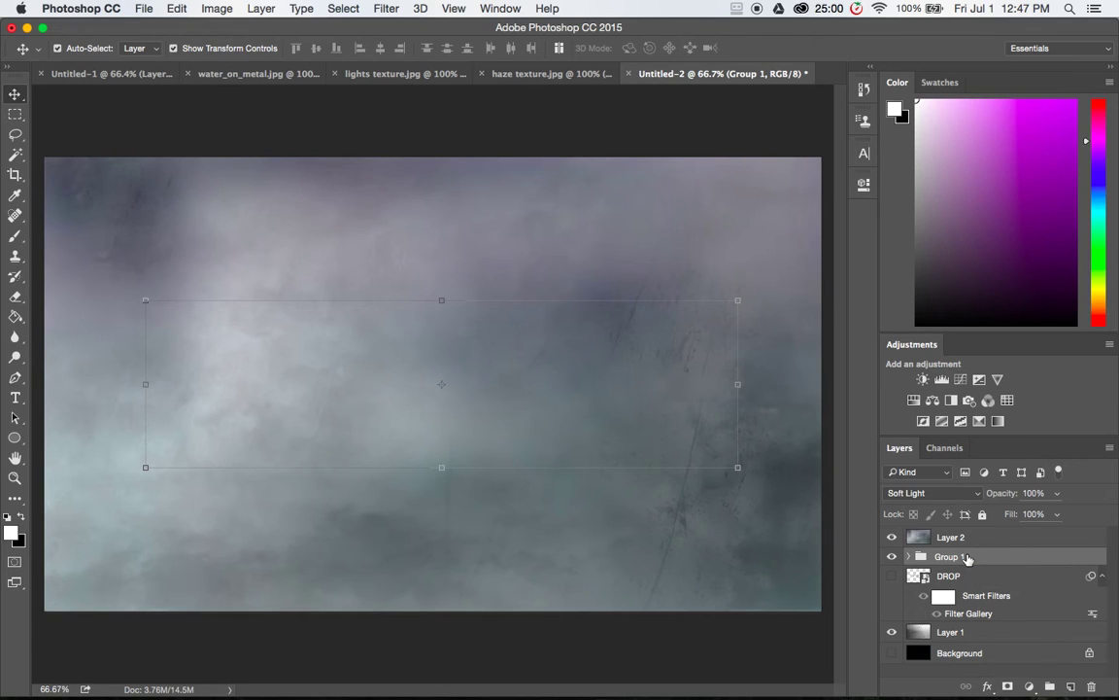
key("super+z")
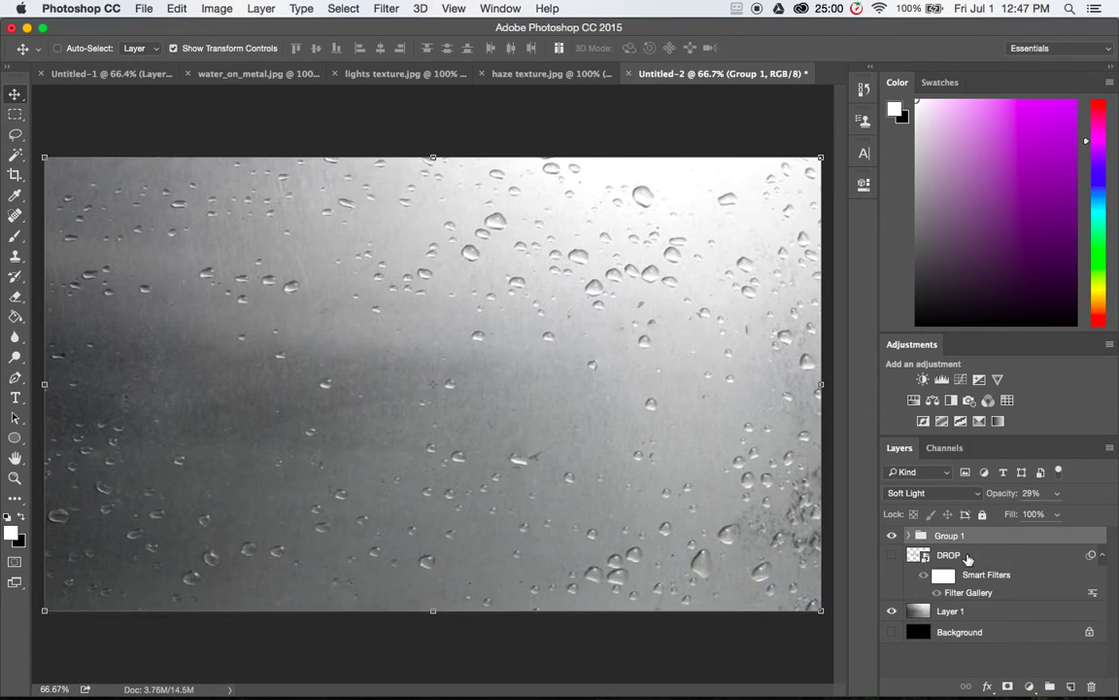
key("super+alt+z")
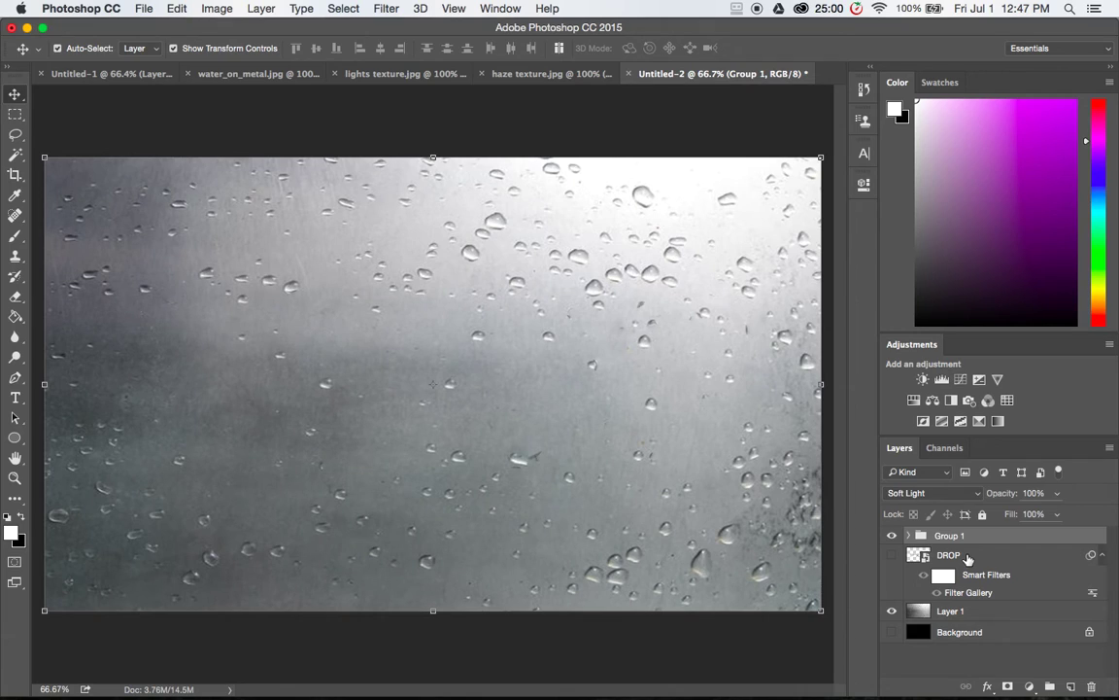
key("super+alt+z")
key("super+alt+z")
key("super+alt+z")
key("super+alt+z")
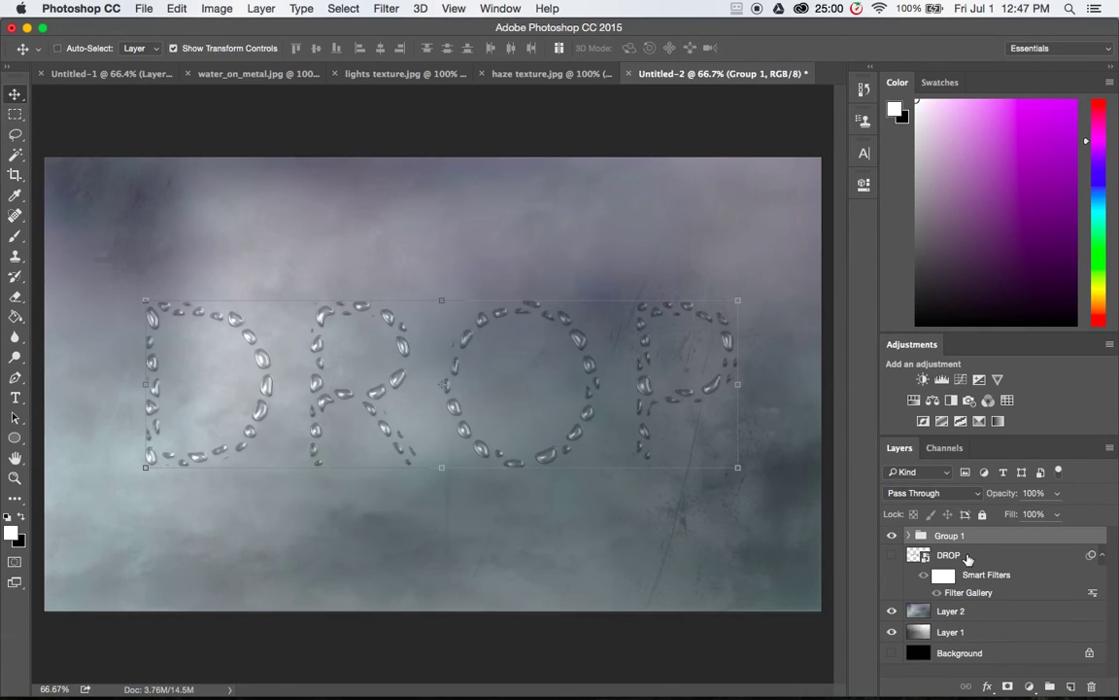
Move Layer 2 above Group 1 and blend it as Soft Light at 30% opacity.
left_click(976, 619)
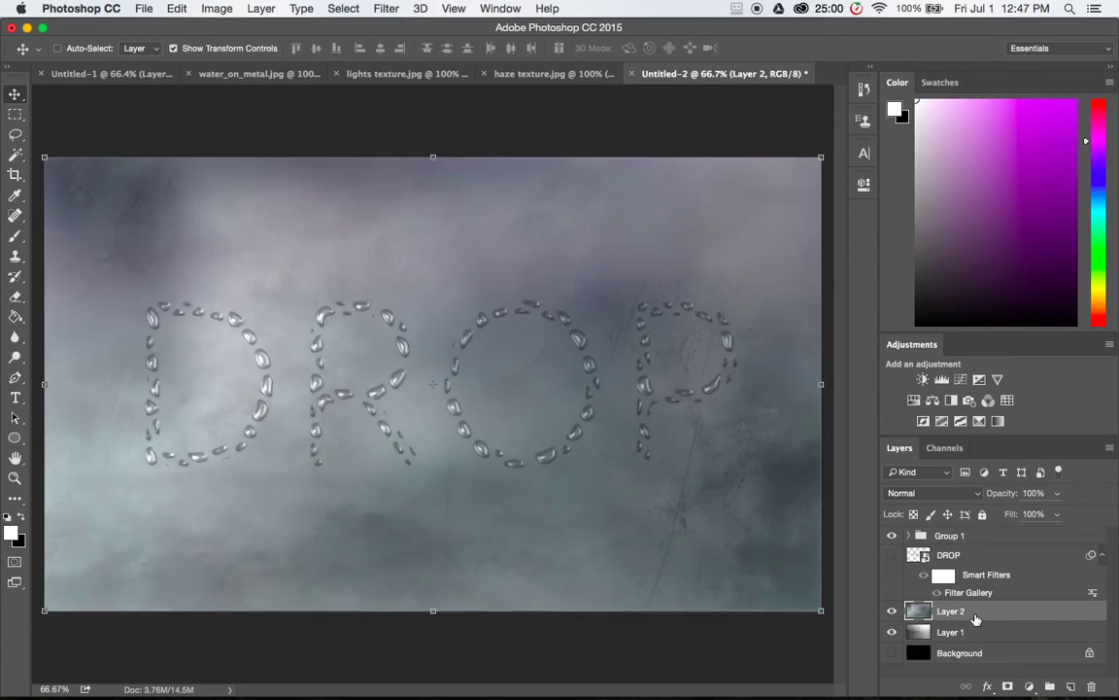
left_click_drag(976, 619, 975, 533)
left_click(932, 492)
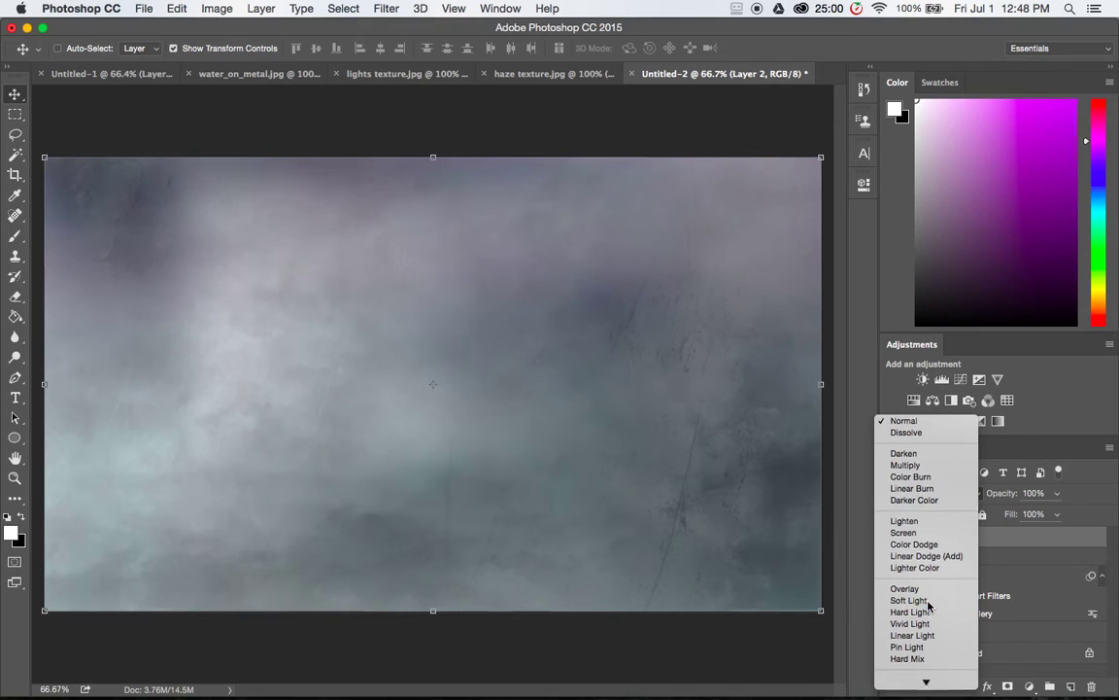
left_click(918, 602)
left_click(1057, 493)
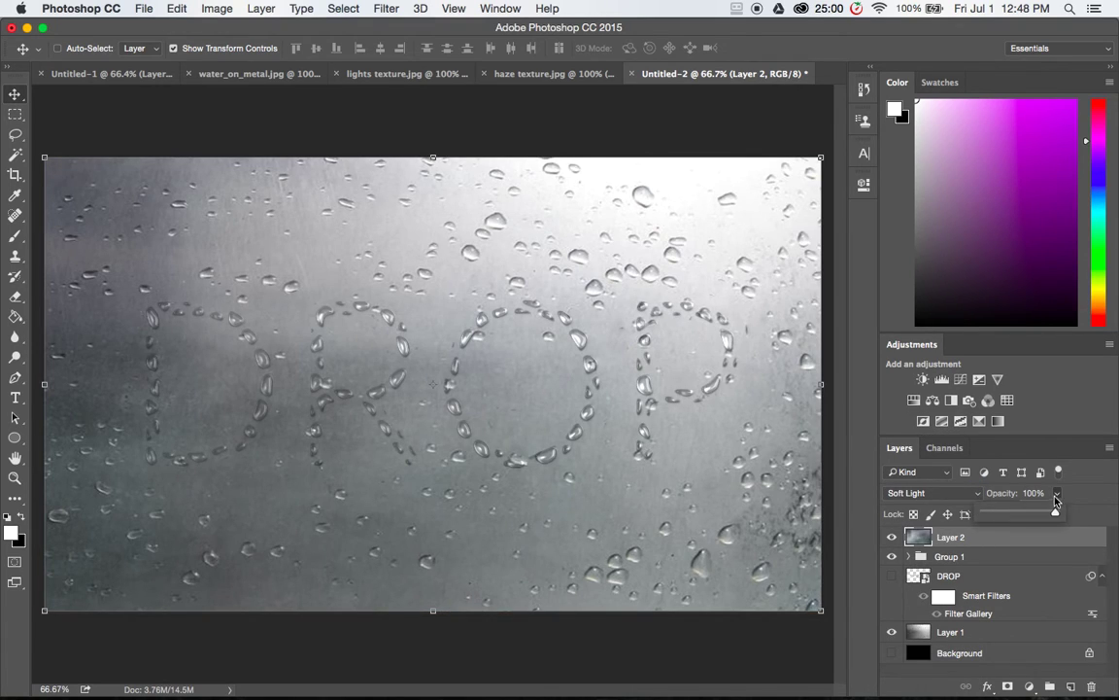
mouse_move(1057, 516)
left_mouse_down()
mouse_move(987, 520)
mouse_move(1064, 518)
left_mouse_up()
left_click_drag(1056, 515, 1006, 518)
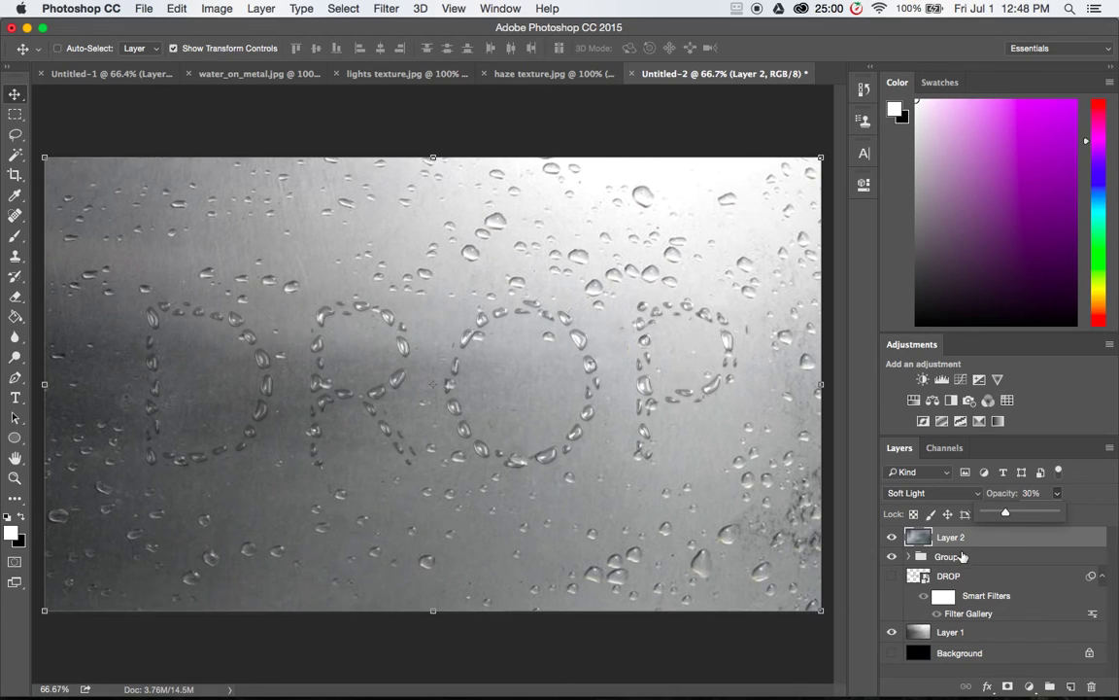
Paste the lights texture bokeh image into Untitled-2 as Layer 3 and enlarge it over the canvas.
left_click(954, 385)
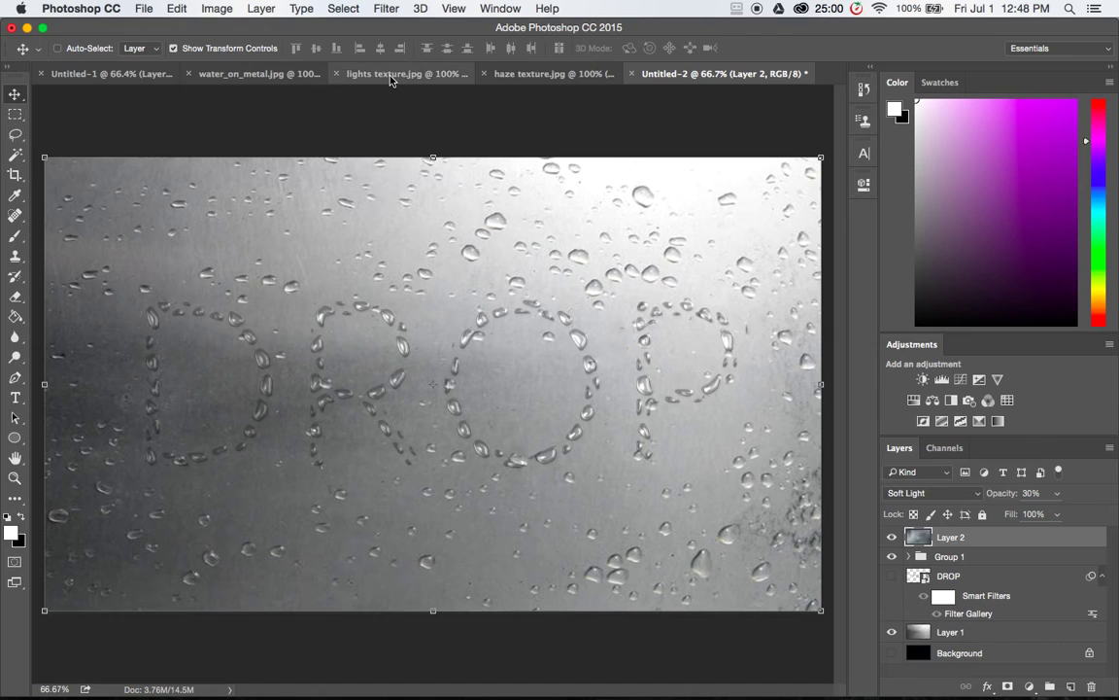
left_click(354, 73)
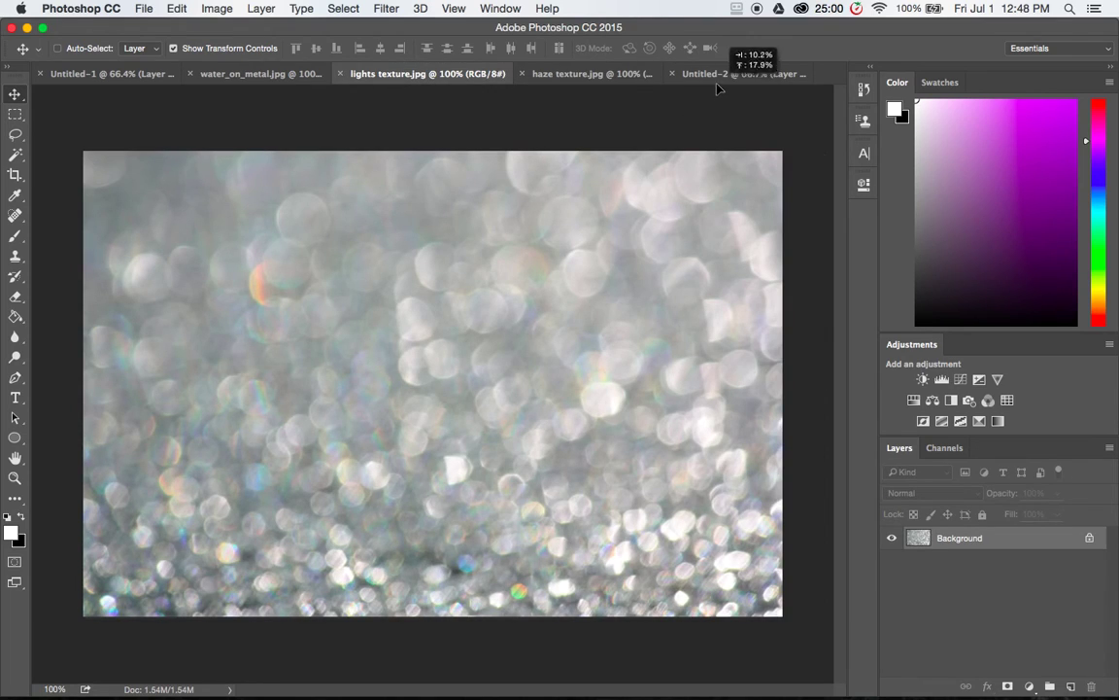
left_click(685, 73)
key("super+v")
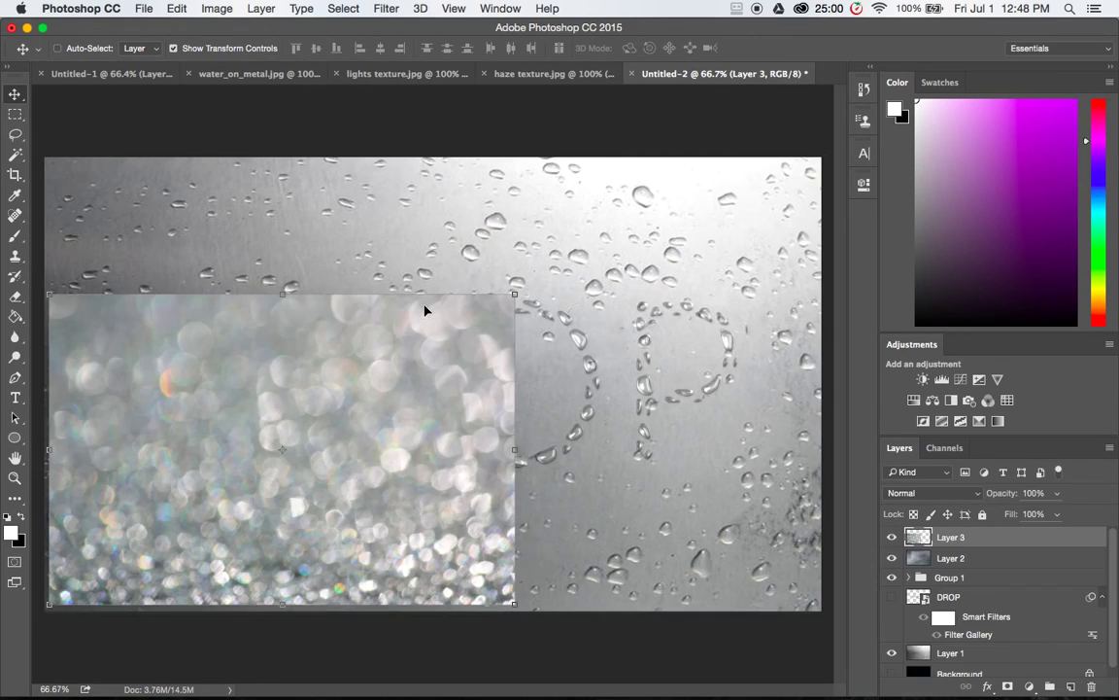
left_click_drag(420, 340, 418, 212)
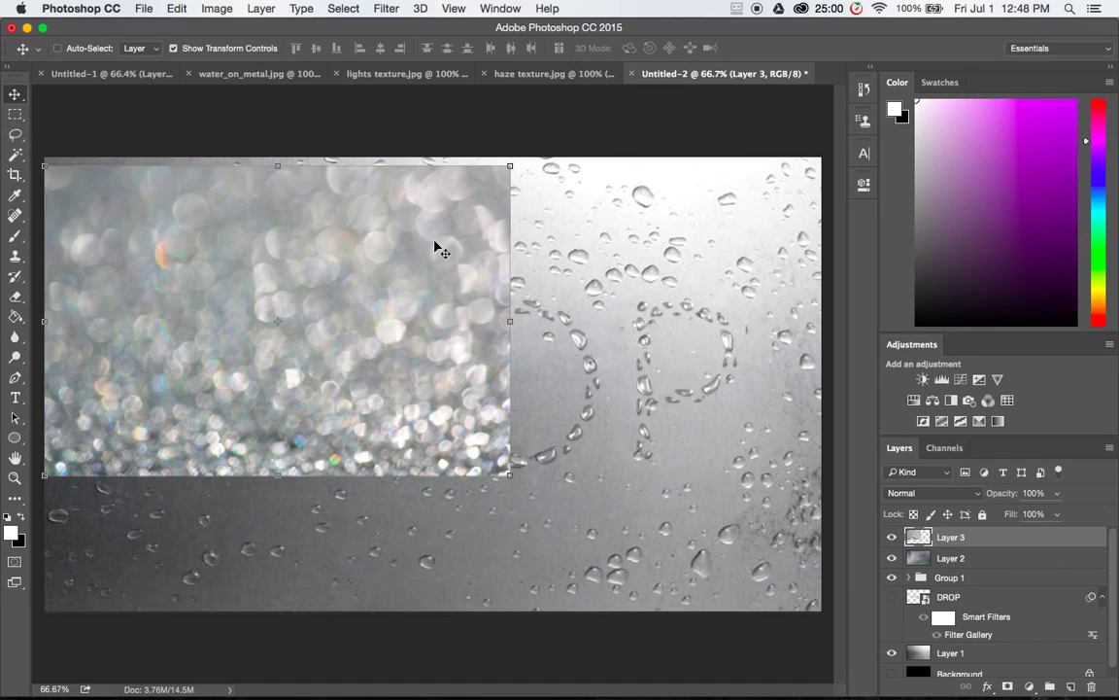
mouse_move(442, 270)
left_mouse_down()
mouse_move(443, 257)
mouse_move(447, 272)
left_mouse_up()
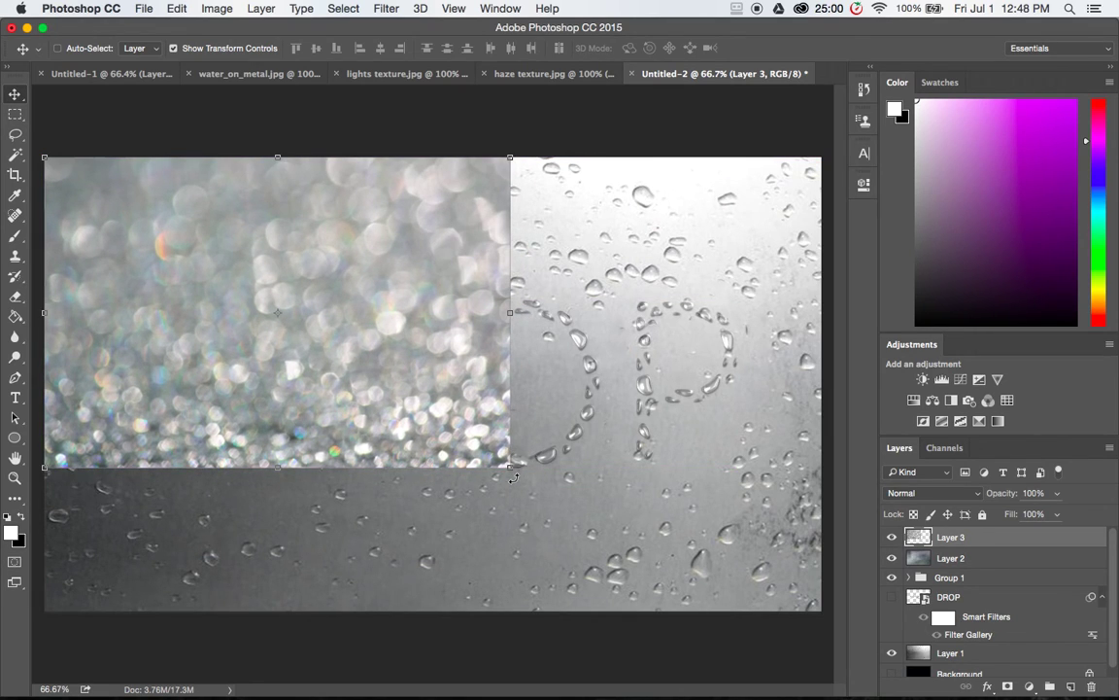
left_click_drag(510, 467, 821, 610)
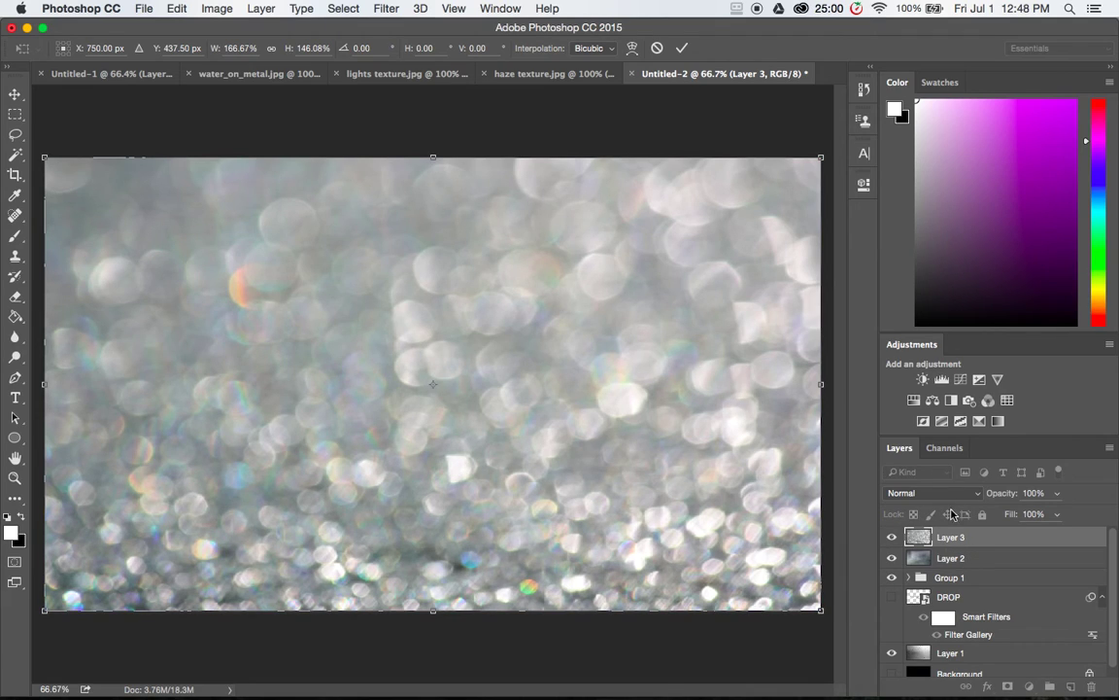
Blend Layer 3 as Soft Light at 30% opacity.
left_click(928, 492)
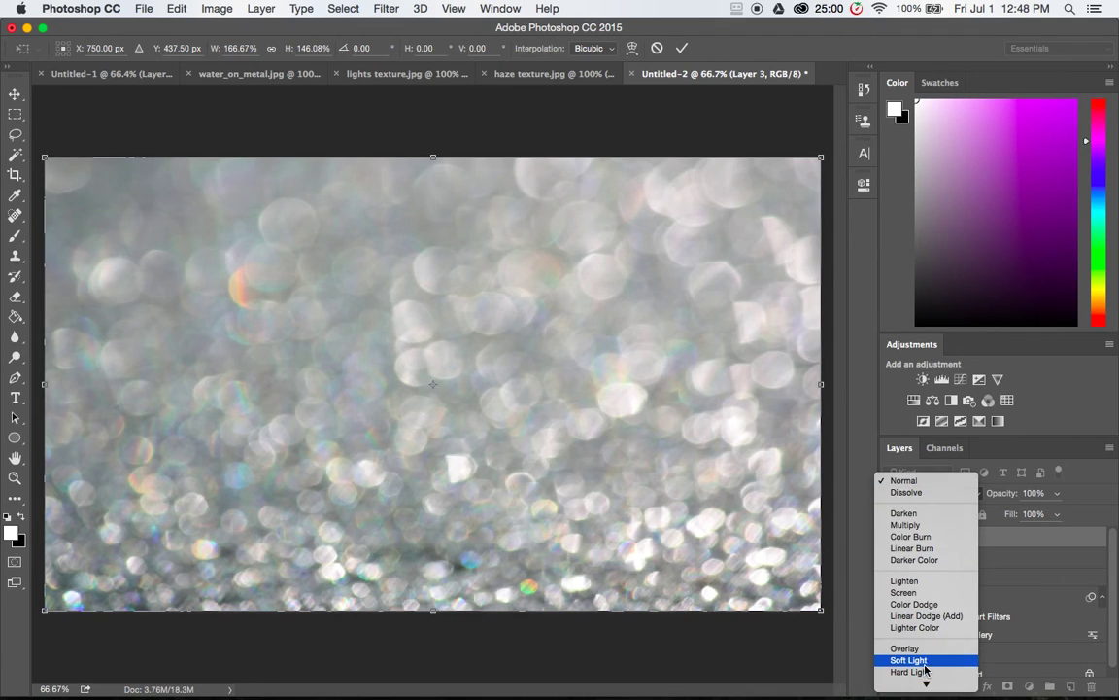
left_click(921, 661)
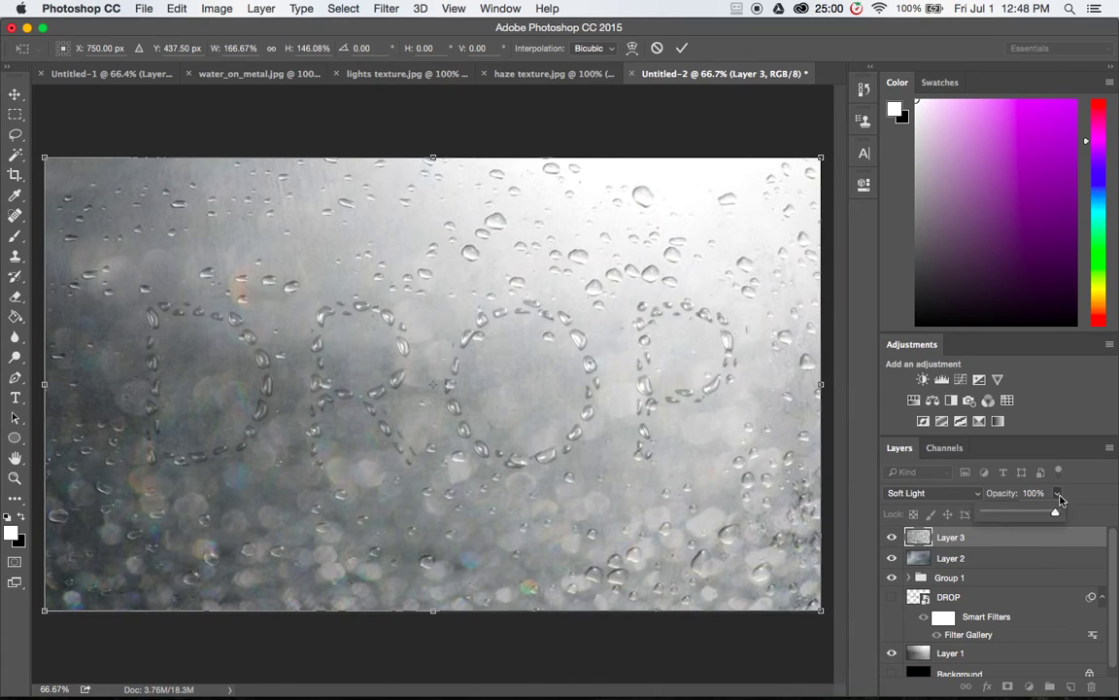
left_click(1059, 493)
left_click_drag(1057, 513, 1006, 518)
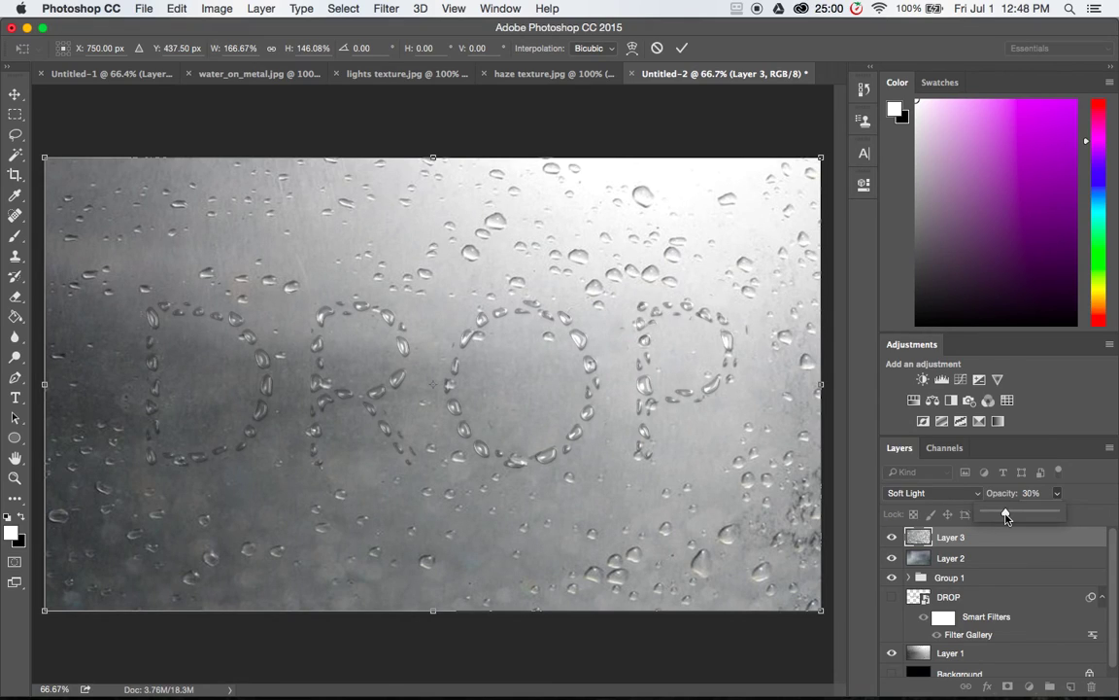
left_click(1072, 415)
Commit the bokeh scaling and add a Gradient Map adjustment layer with Dither enabled.
key("Return")
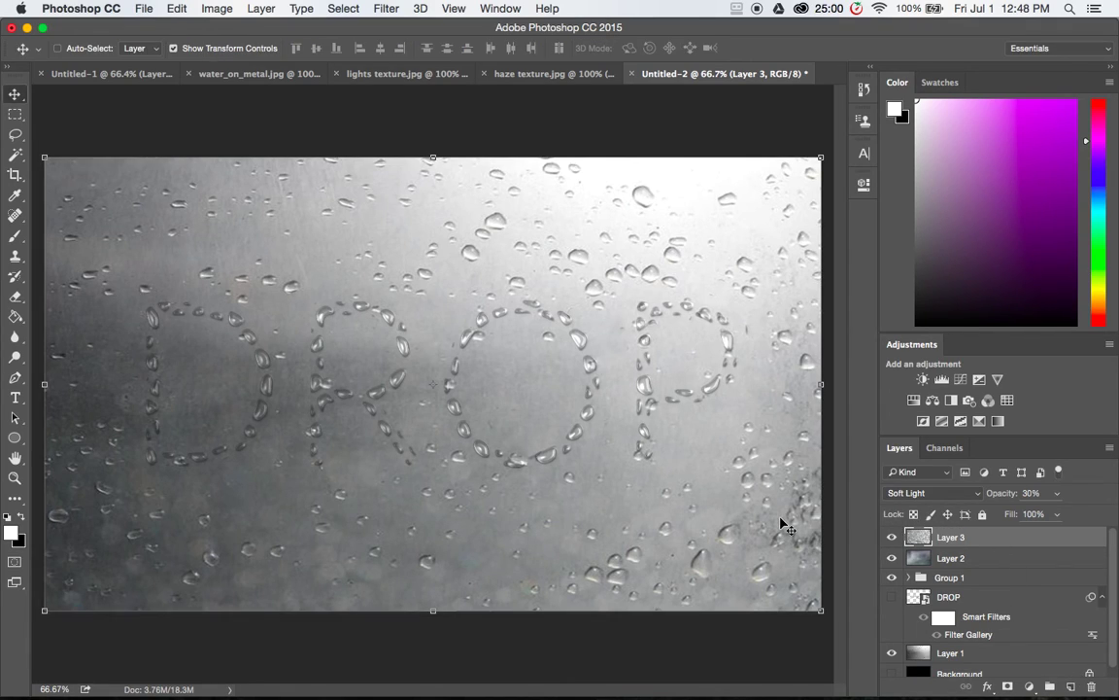
left_click(1030, 688)
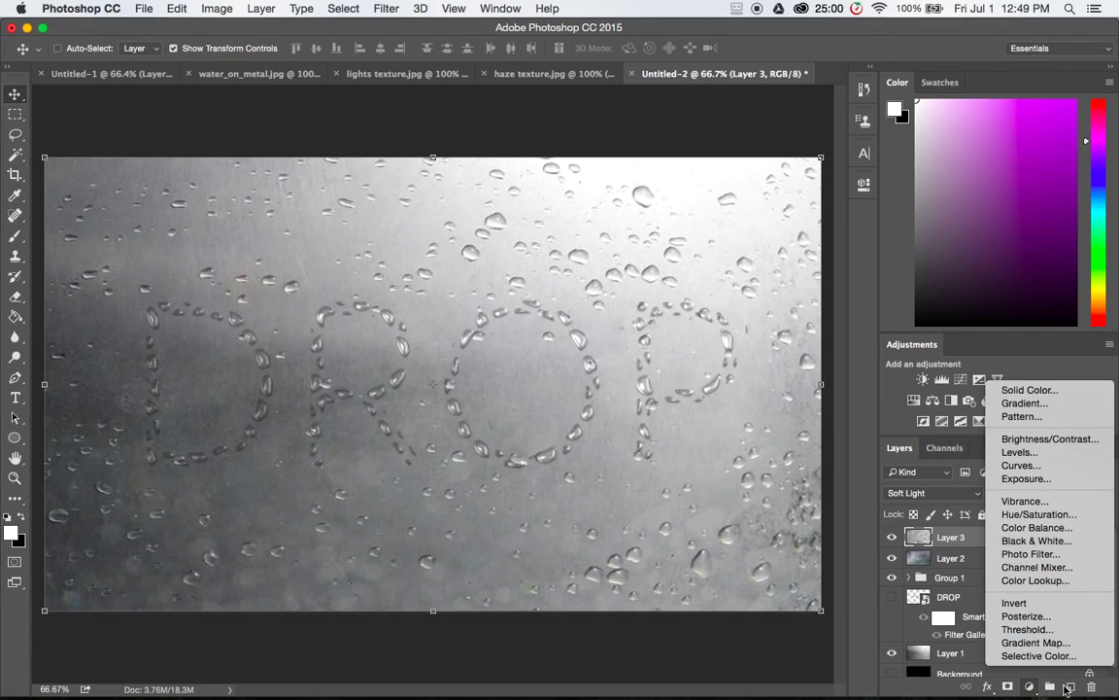
left_click(1038, 642)
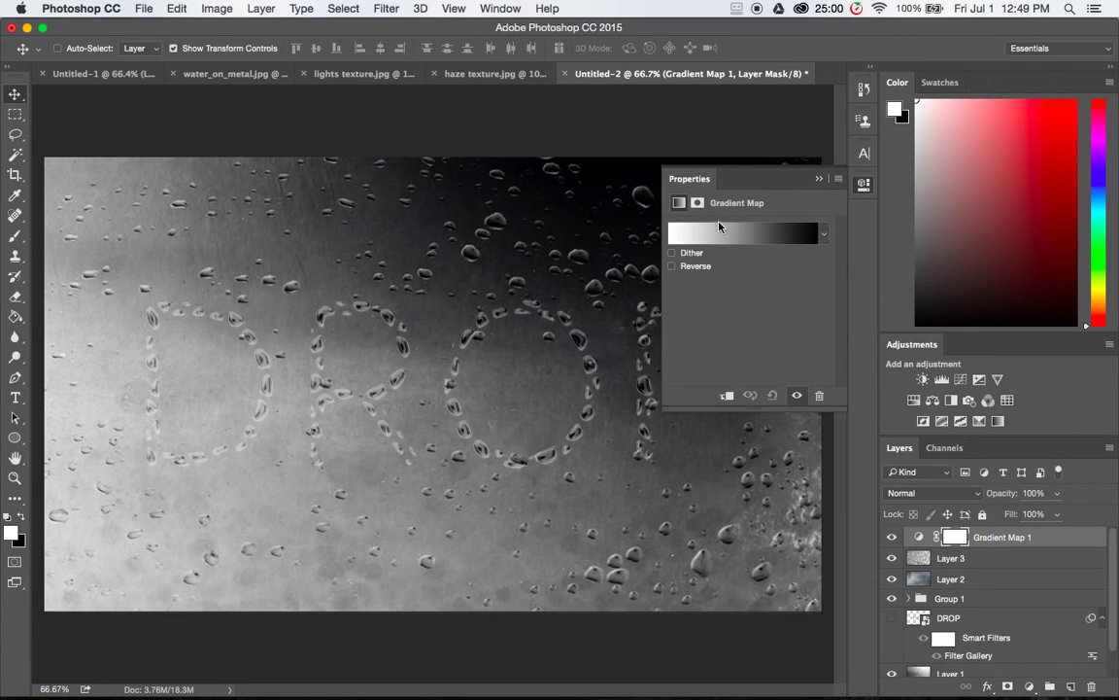
left_click(692, 255)
Start from the Aqua preset, set the left stop to #2980eb blue and the midpoint to 61%.
left_click(757, 235)
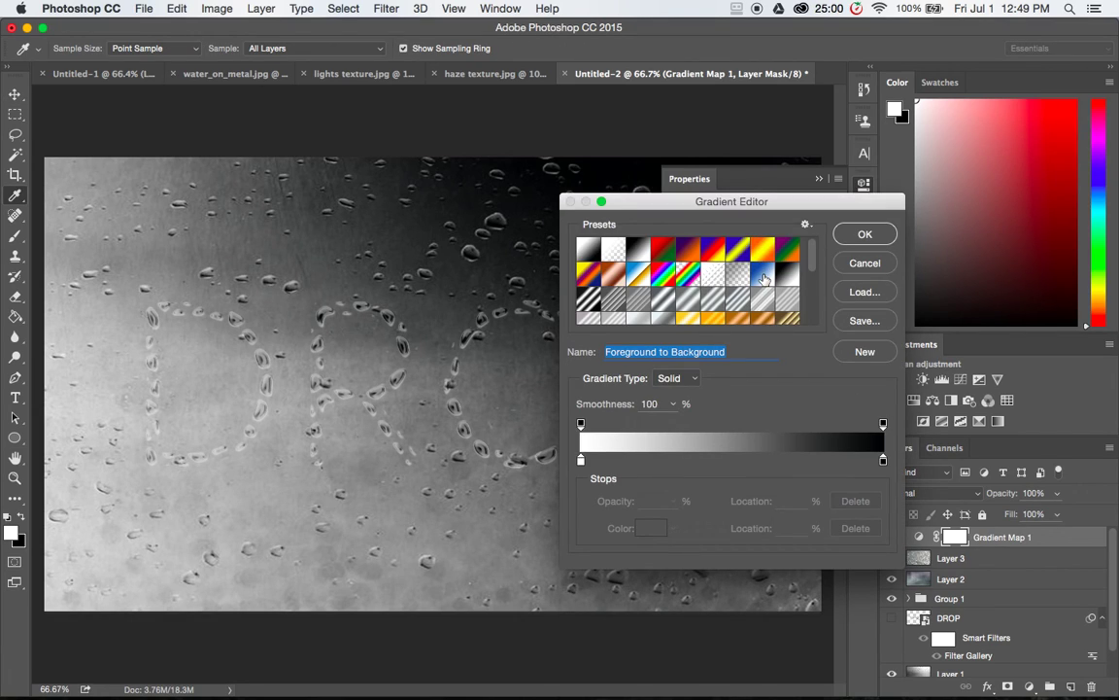
left_click(763, 279)
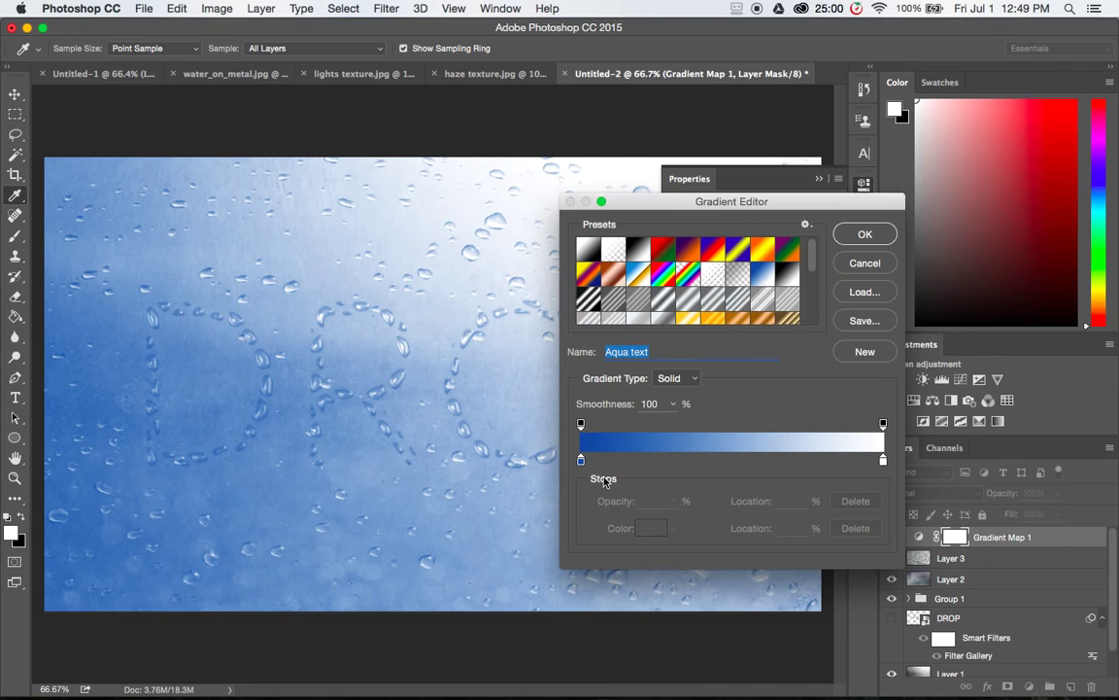
left_click(581, 460)
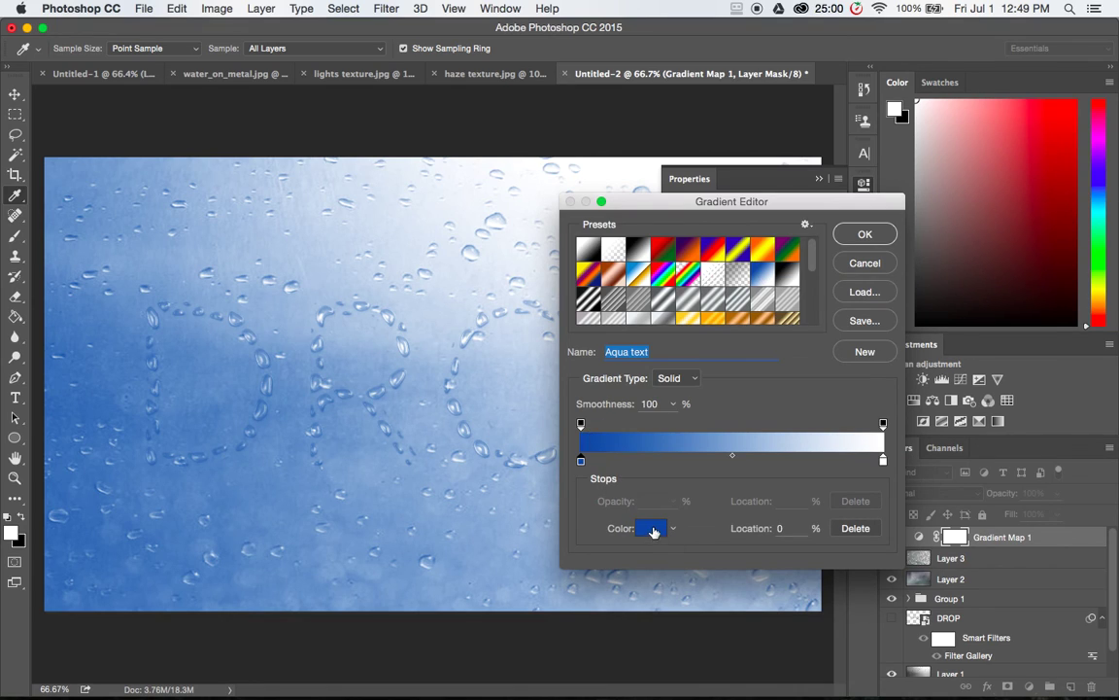
left_click(653, 532)
left_click(805, 184)
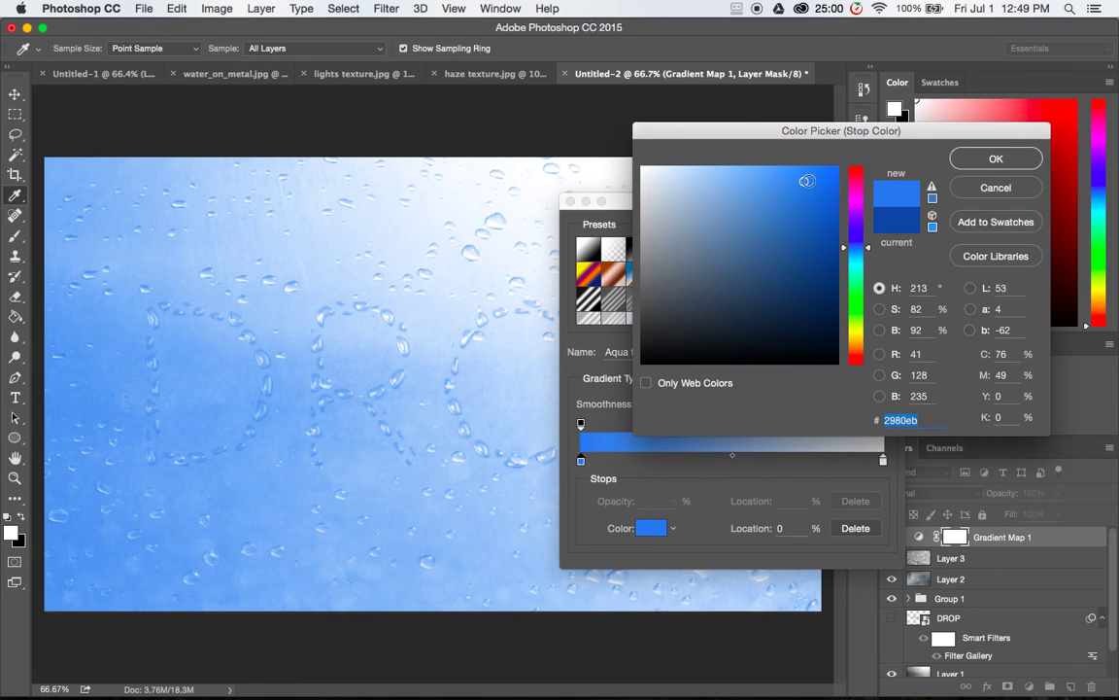
left_click(996, 159)
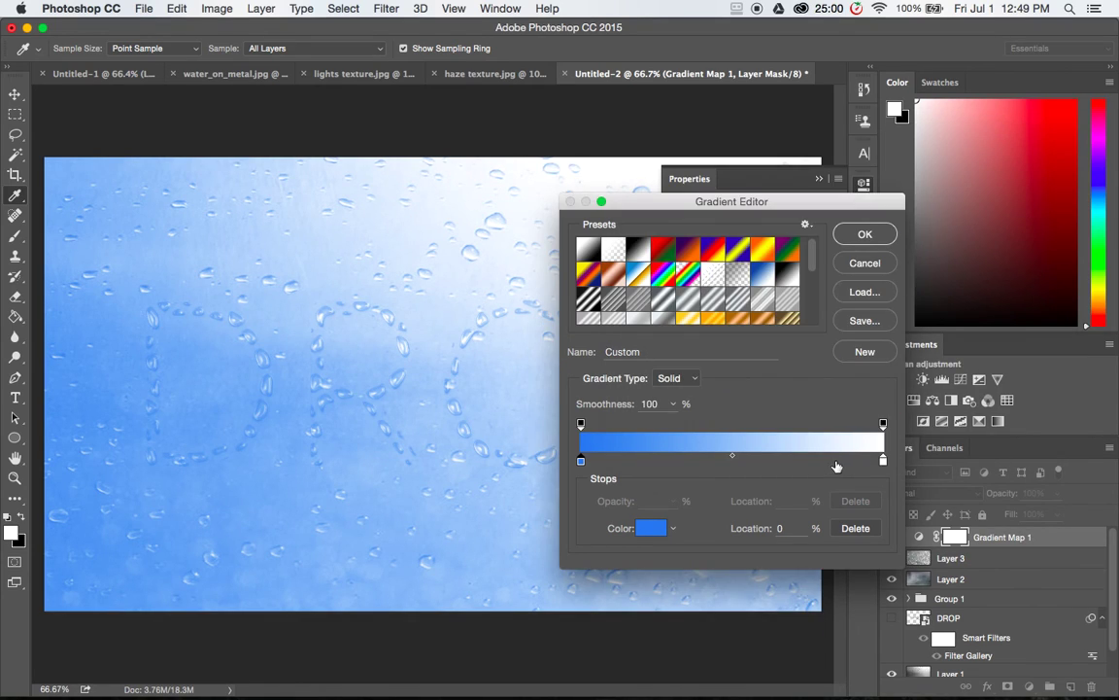
left_click(864, 235)
left_click(733, 457)
left_click_drag(734, 458, 767, 459)
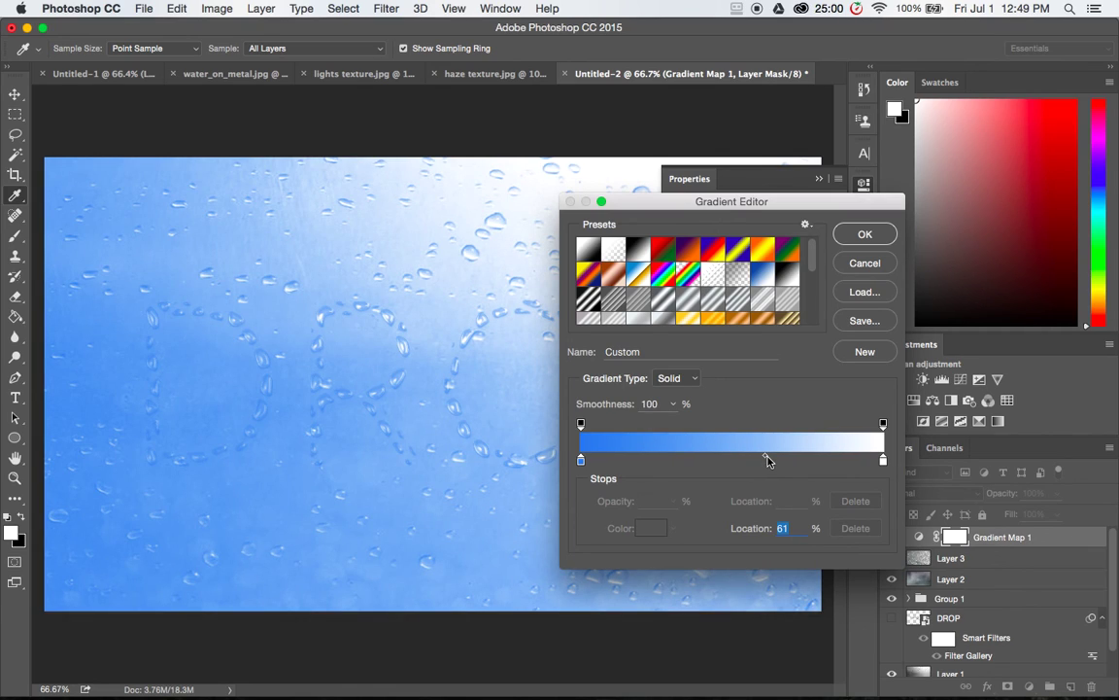
left_click(863, 235)
left_click(864, 235)
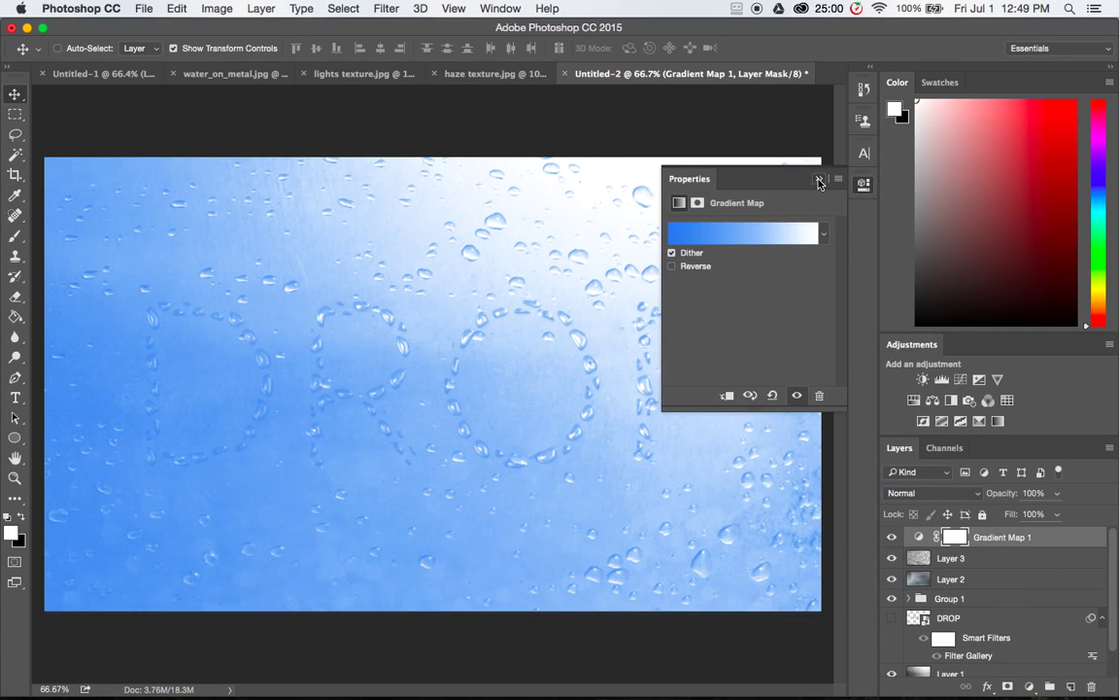
Lower Gradient Map 1's opacity to 20% and toggle its visibility off and on to compare.
left_click(735, 159)
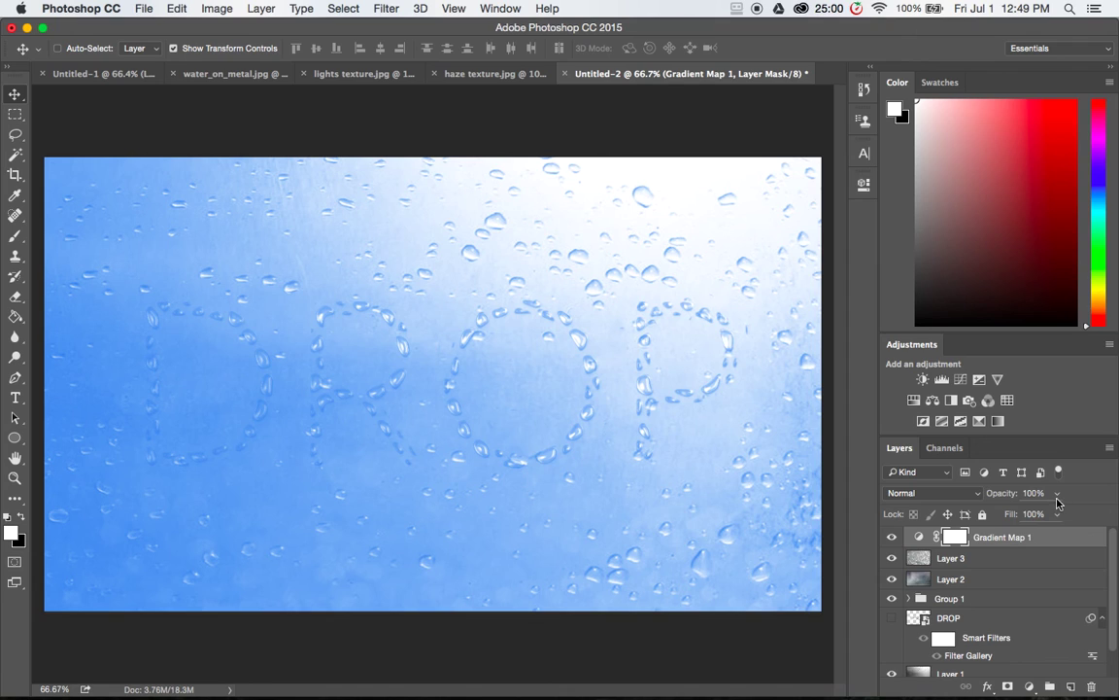
left_click(1057, 516)
left_click_drag(1055, 515, 1028, 516)
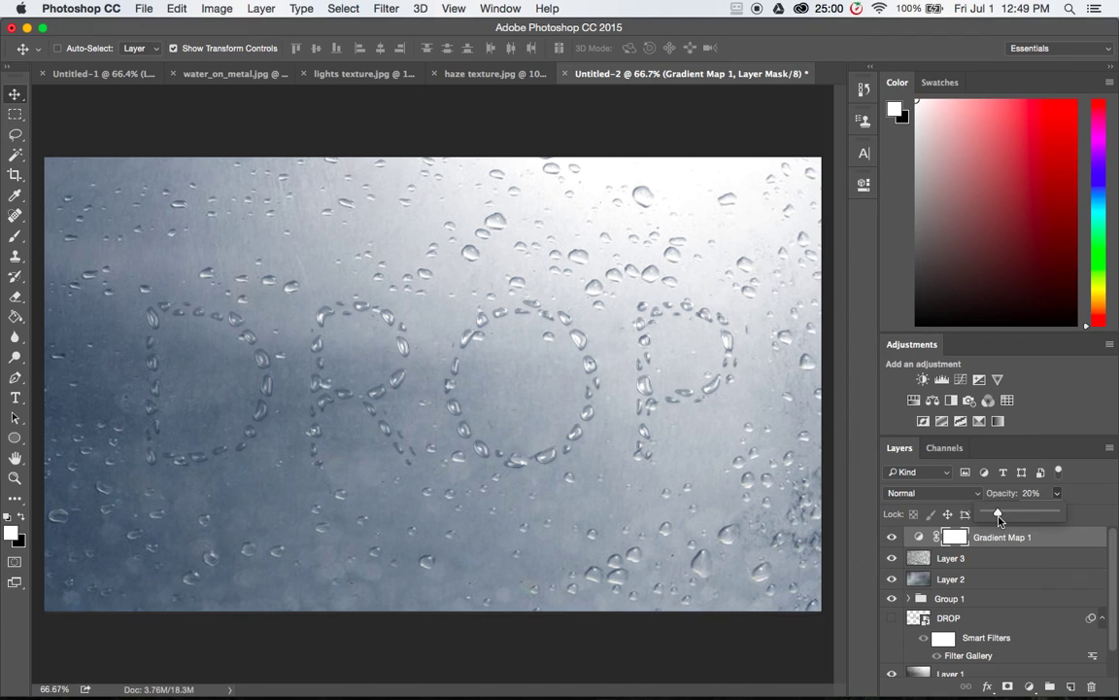
left_click(891, 537)
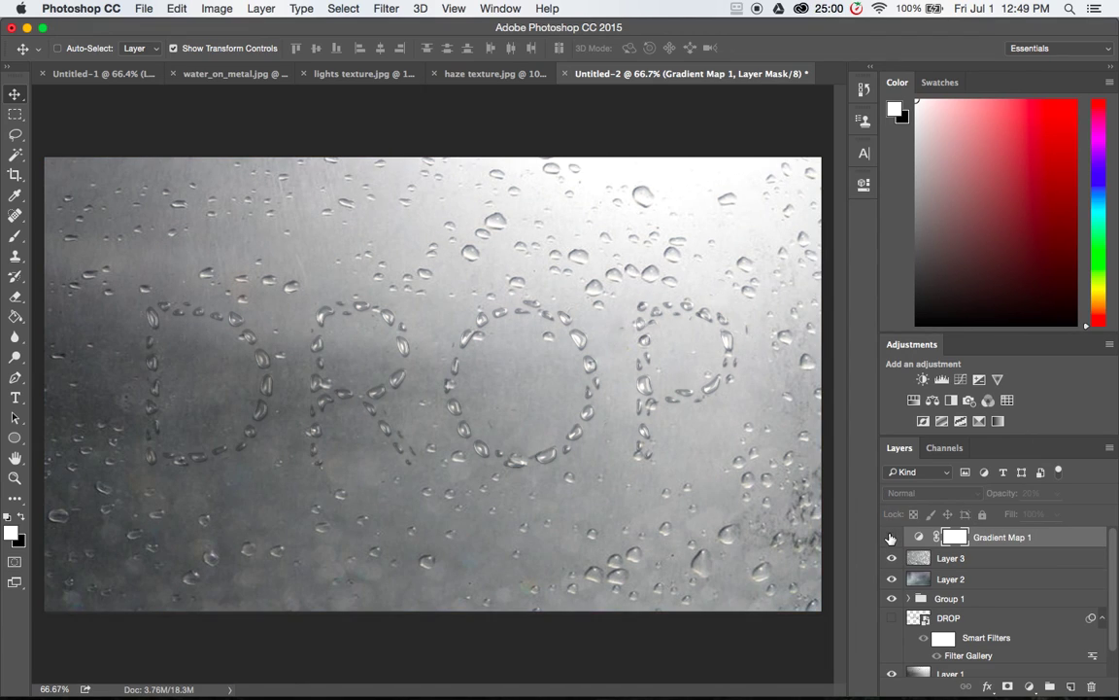
left_click(891, 538)
left_click(891, 538)
left_click(891, 537)
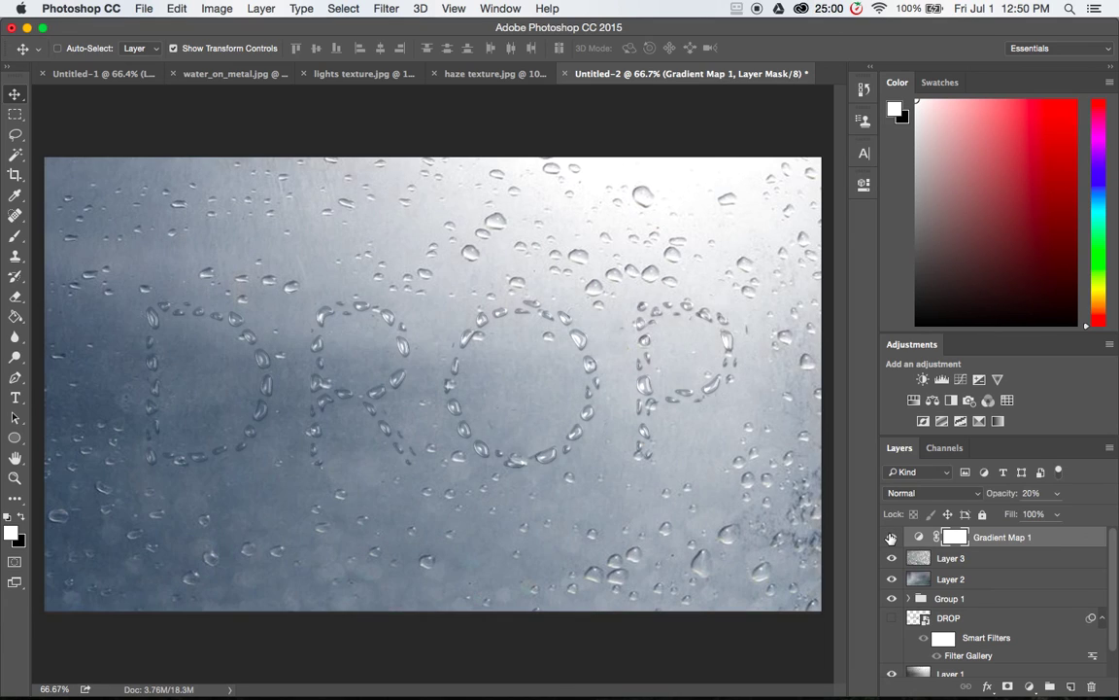